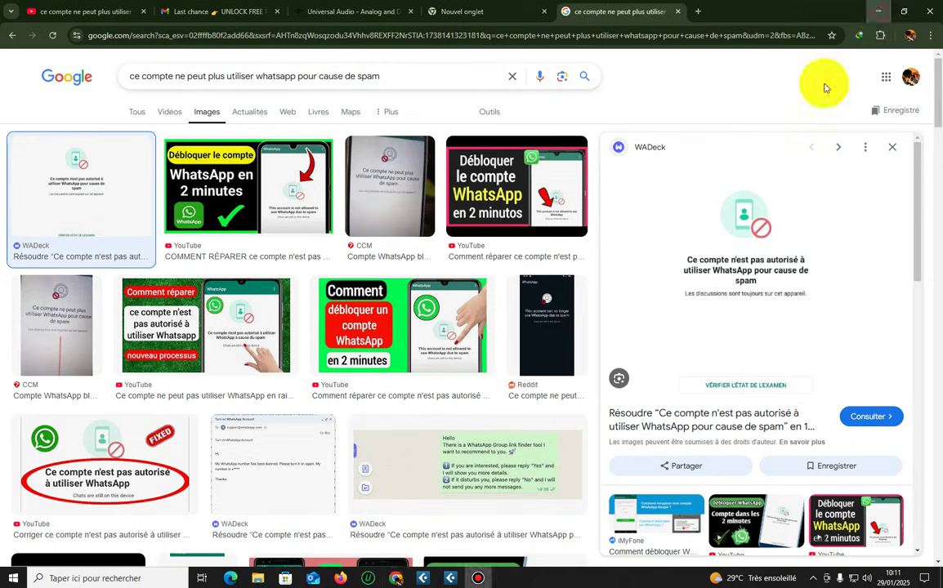
Switch to the BENISKA project in Cubase and play the song from just before the loop region.
{"action": "left_click", "coordinate": [878, 11]}
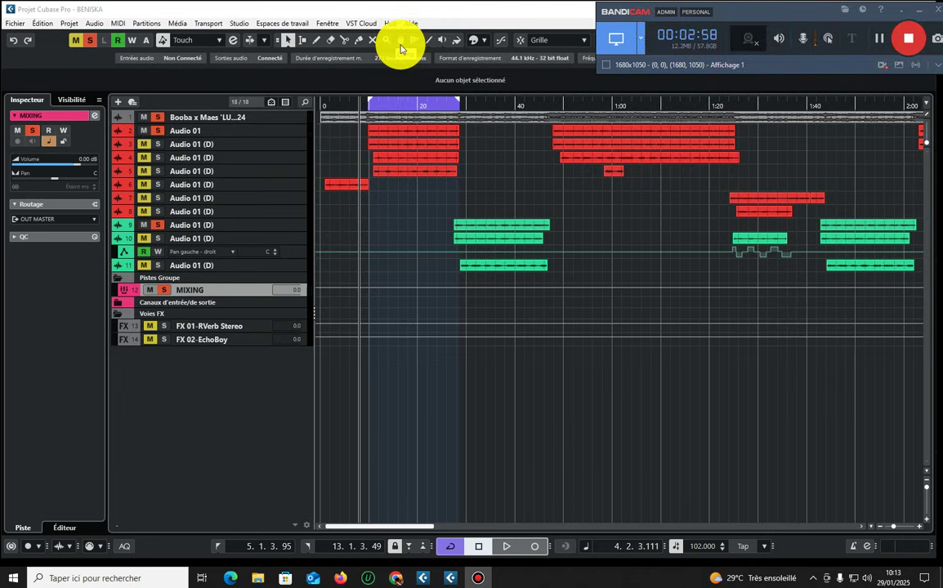
{"action": "left_click", "coordinate": [433, 18]}
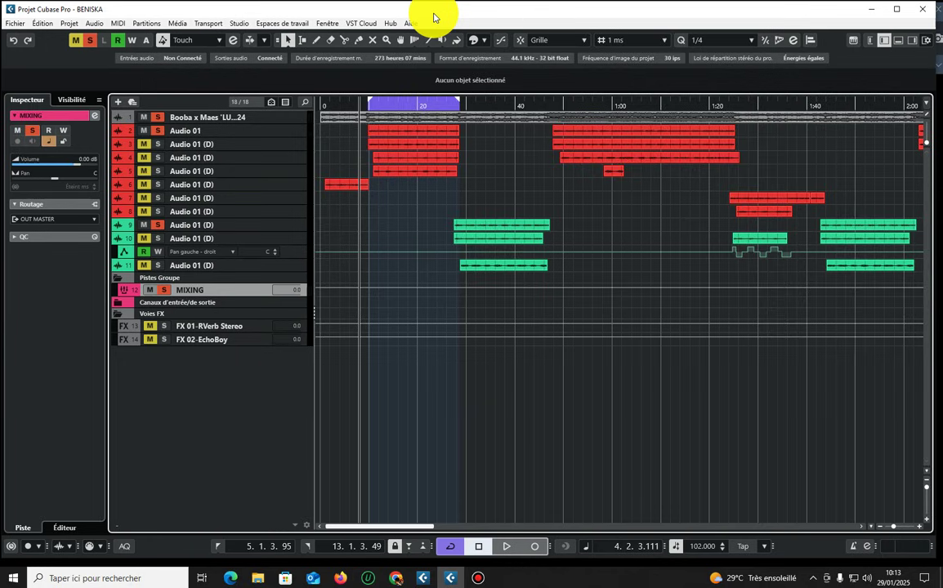
{"action": "left_click", "coordinate": [367, 103]}
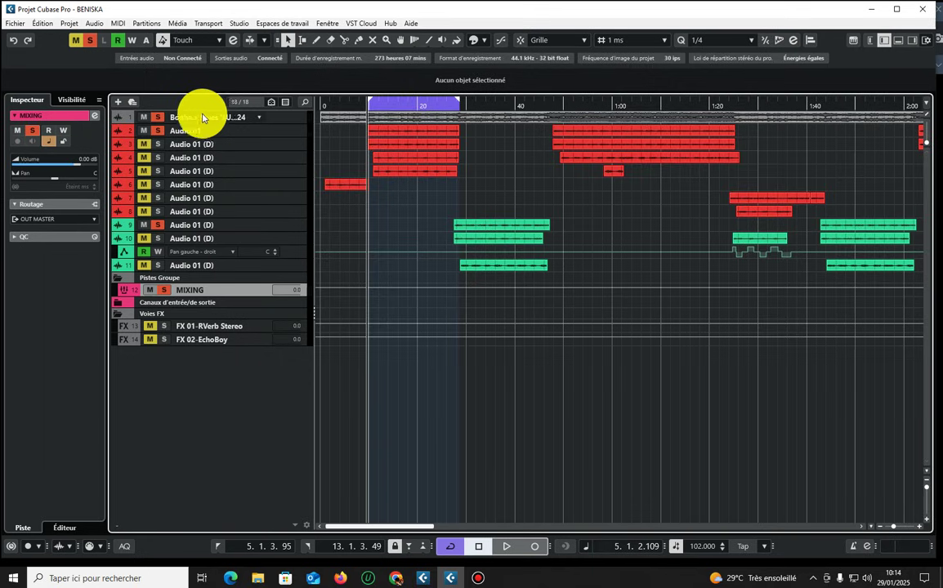
{"action": "left_click", "coordinate": [364, 112]}
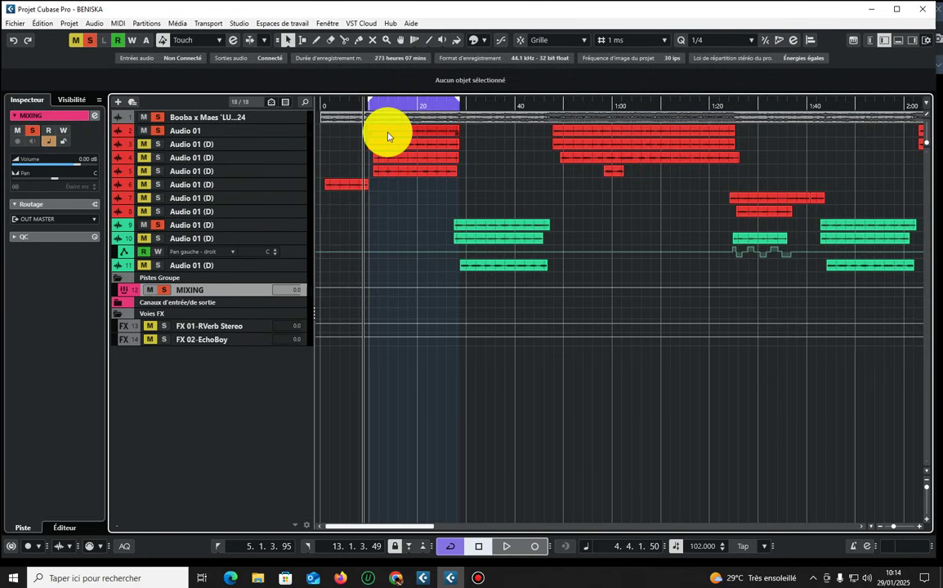
{"action": "key", "text": "space"}
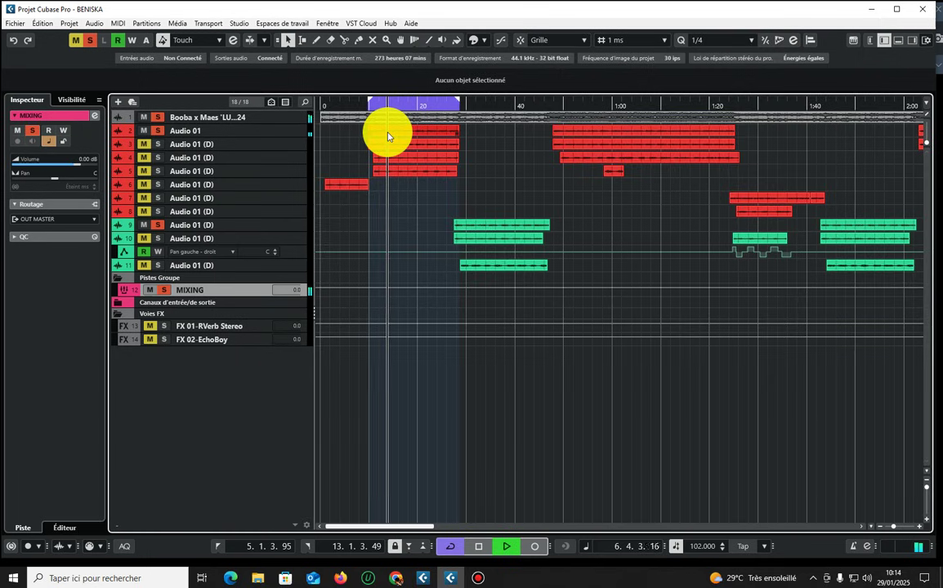
Set the Booba x Maes instrumental track's volume to -4.00 dB and stop playback at the start of the loop region.
{"action": "left_click", "coordinate": [282, 117]}
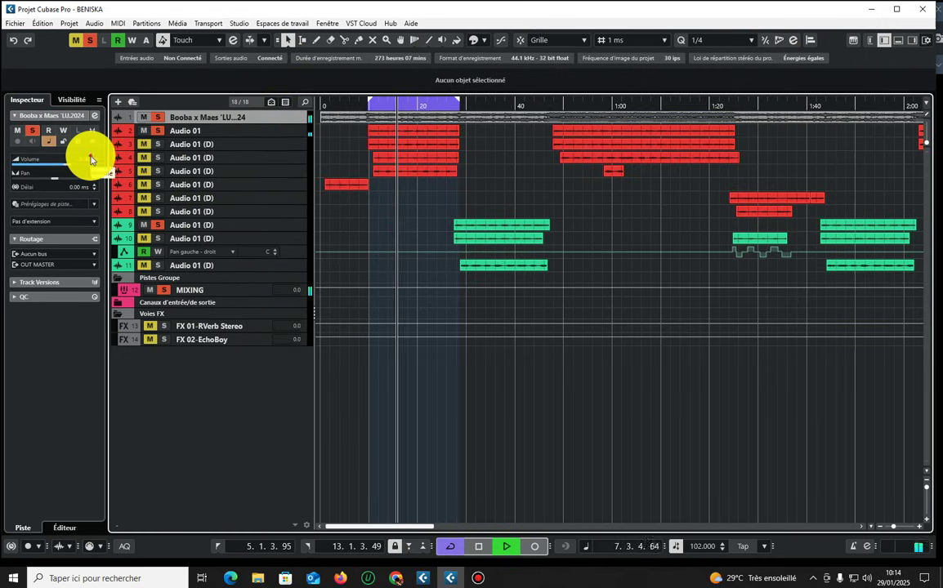
{"action": "key", "text": "Return"}
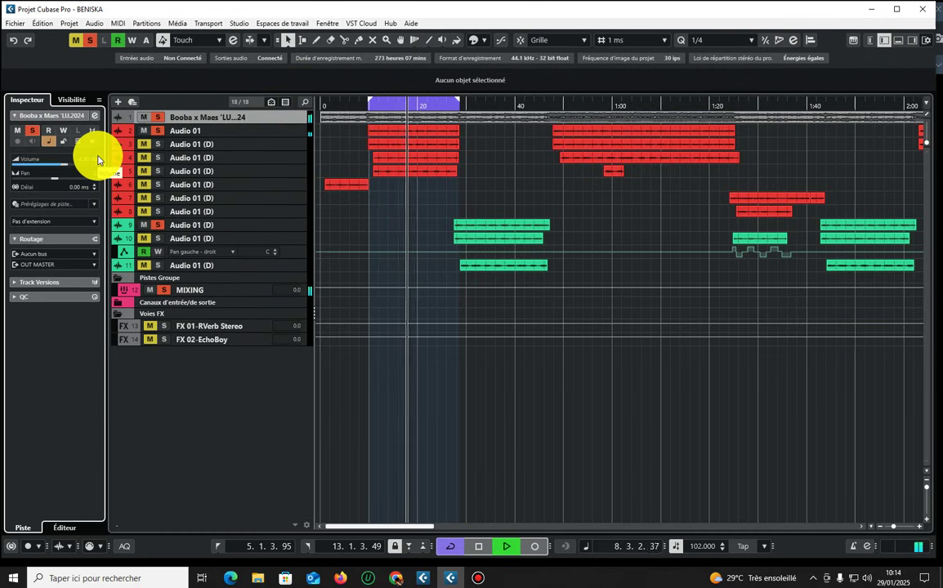
{"action": "left_click", "coordinate": [369, 106]}
{"action": "key", "text": "space"}
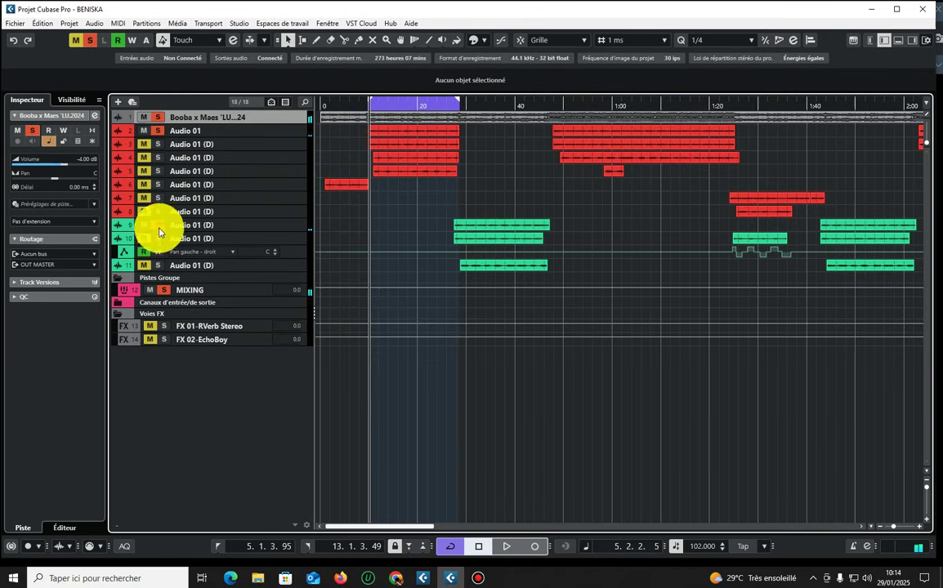
Open the MIXING group's channel settings and bring up its NS1 Stereo insert.
{"action": "left_click", "coordinate": [289, 134]}
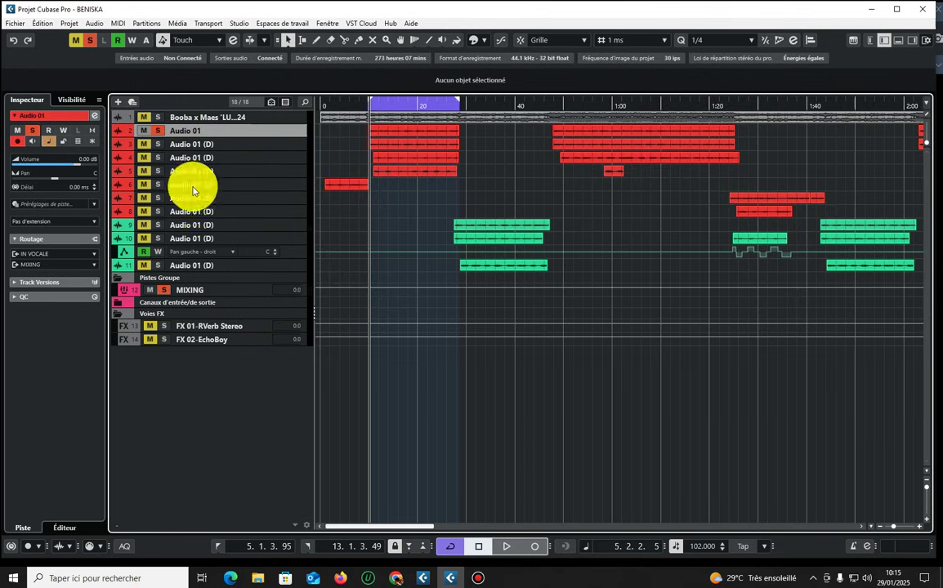
{"action": "left_click", "coordinate": [262, 292]}
{"action": "left_click", "coordinate": [94, 115]}
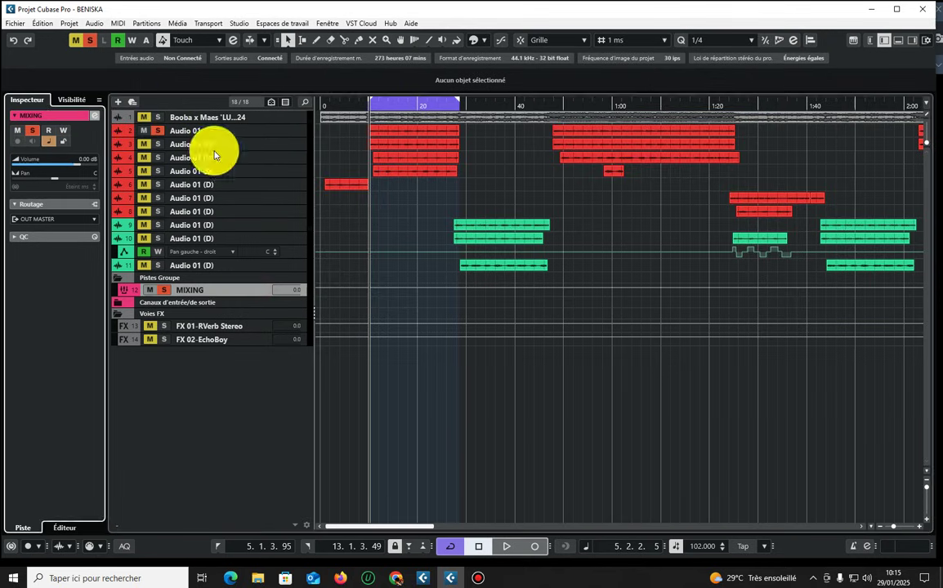
{"action": "left_click_drag", "start_coordinate": [296, 114], "coordinate": [352, 97]}
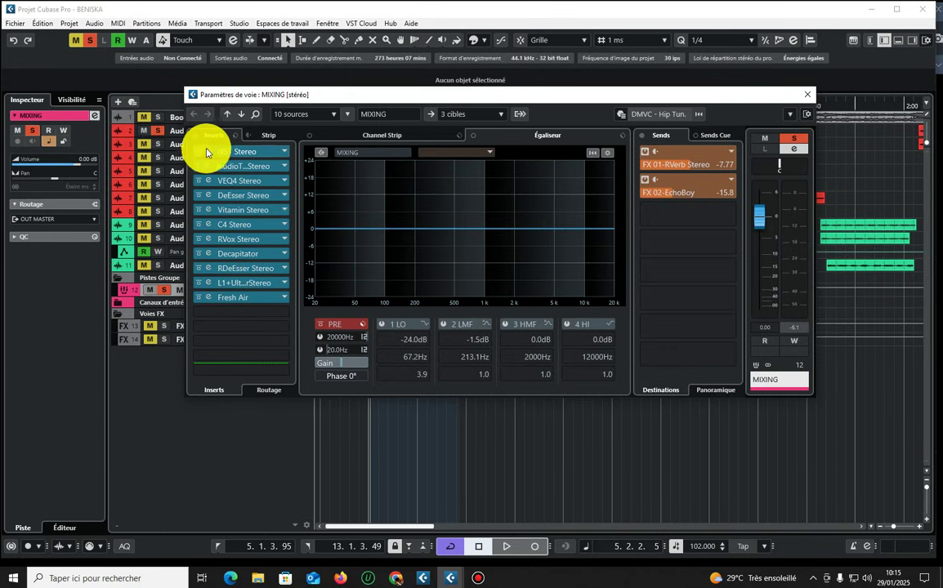
{"action": "left_click", "coordinate": [237, 152]}
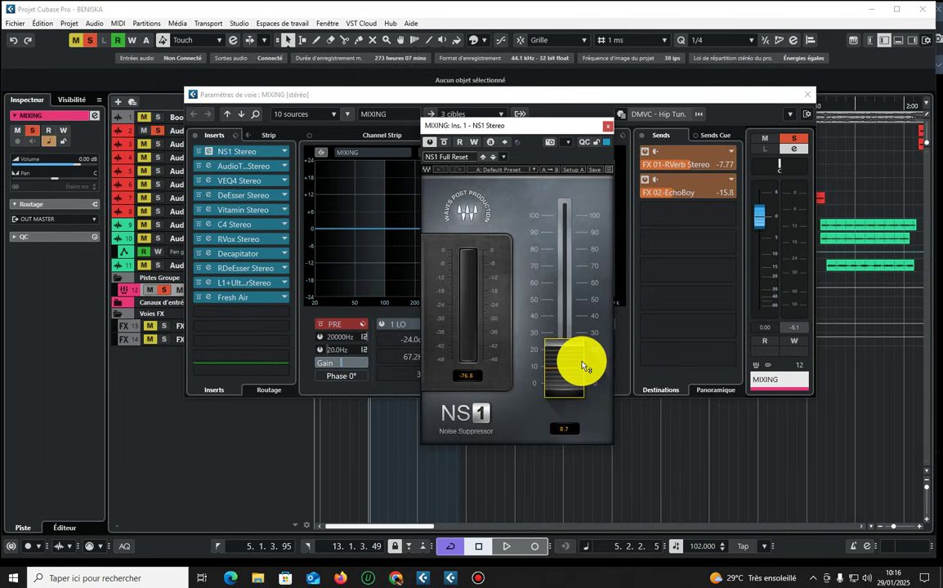
Audition the lead vocal through the NS1 noise suppressor from the loop start, and close the plug-in with the MIXING channel settings reopened.
{"action": "left_click", "coordinate": [808, 94]}
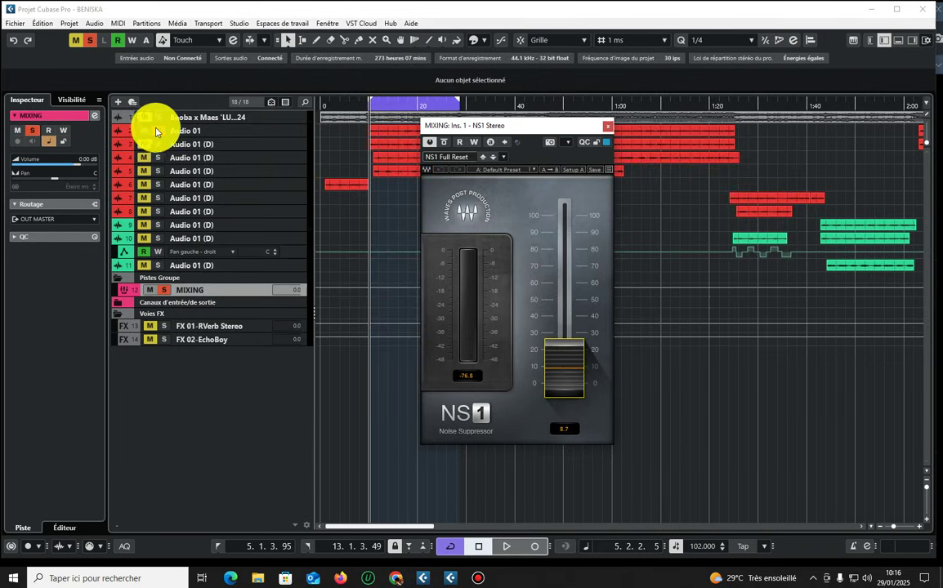
{"action": "key", "text": "space"}
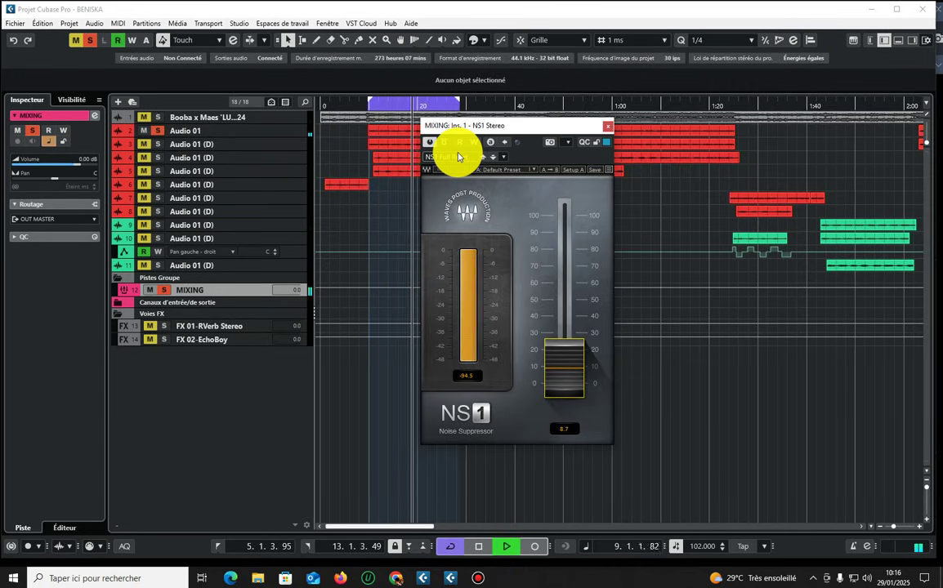
{"action": "key", "text": "space"}
{"action": "key", "text": "KP_0"}
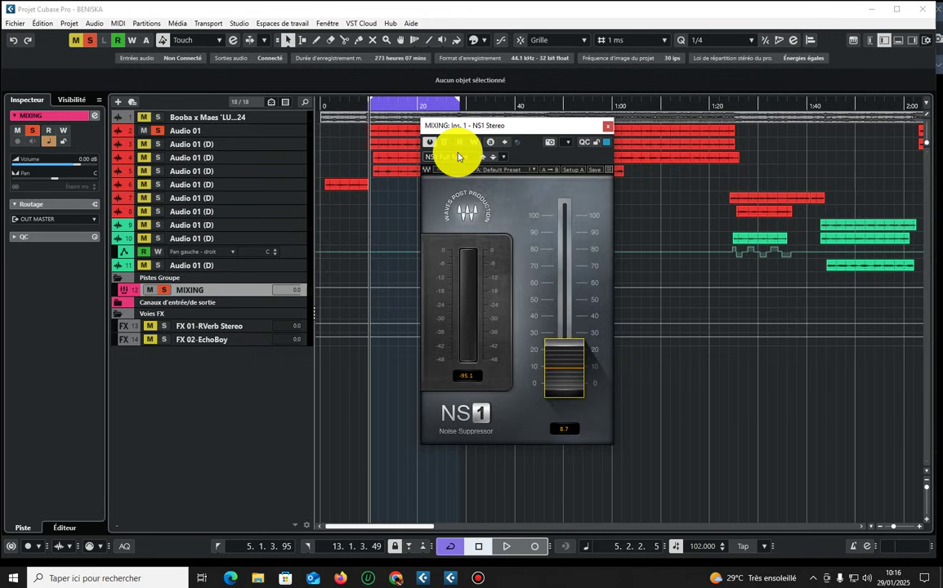
{"action": "key", "text": "space"}
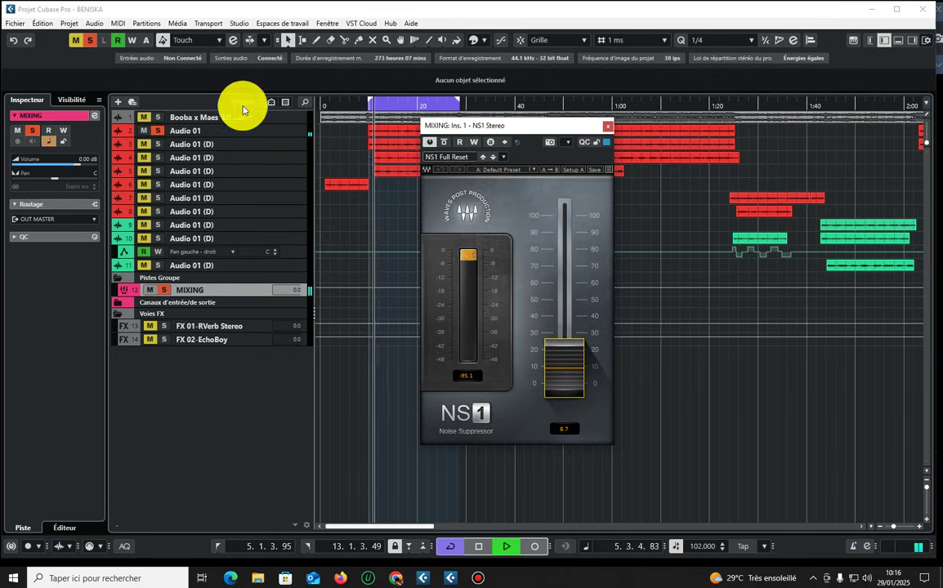
{"action": "left_click", "coordinate": [95, 115]}
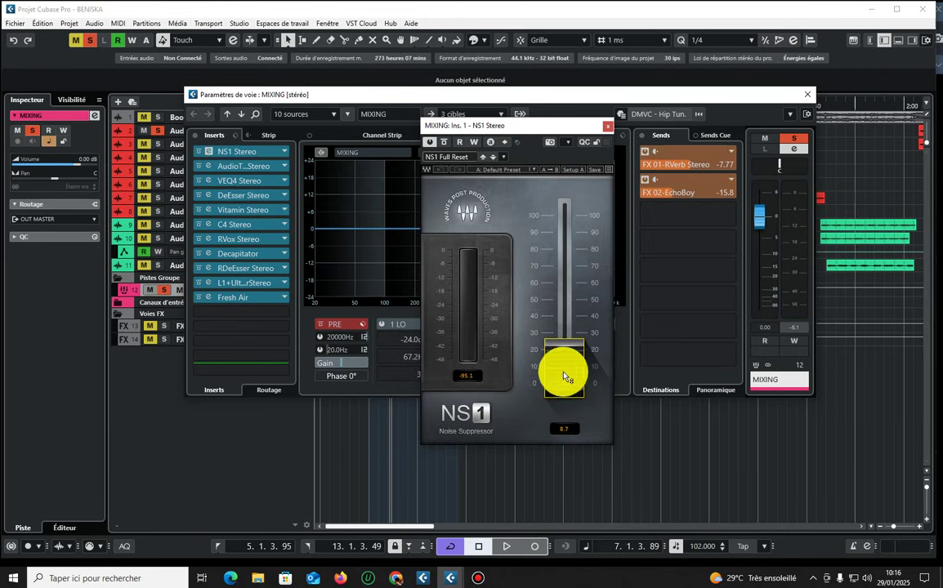
{"action": "left_click", "coordinate": [607, 126]}
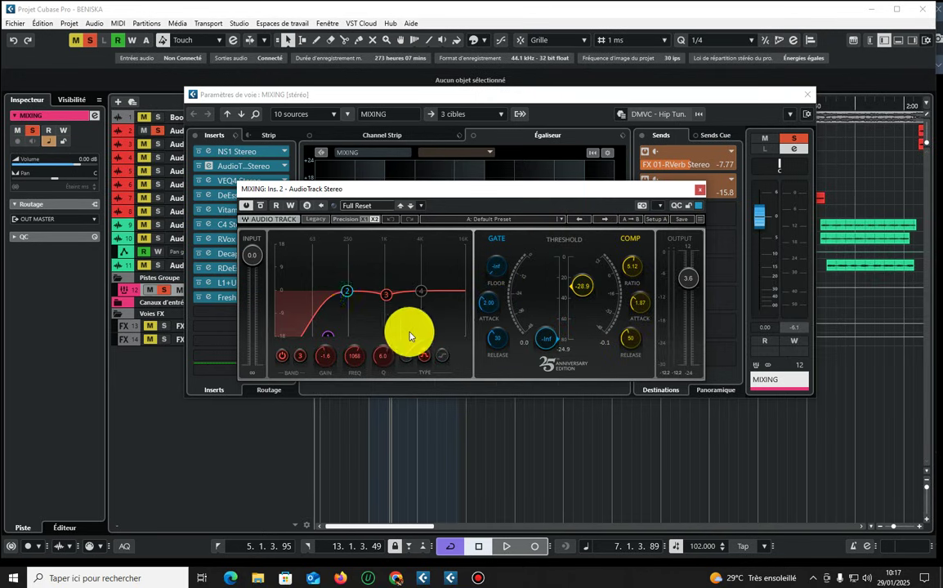
Examine EQ bands 2 and 3 and the gate threshold in the AudioTrack insert, and close the plug-in.
{"action": "left_click", "coordinate": [346, 291]}
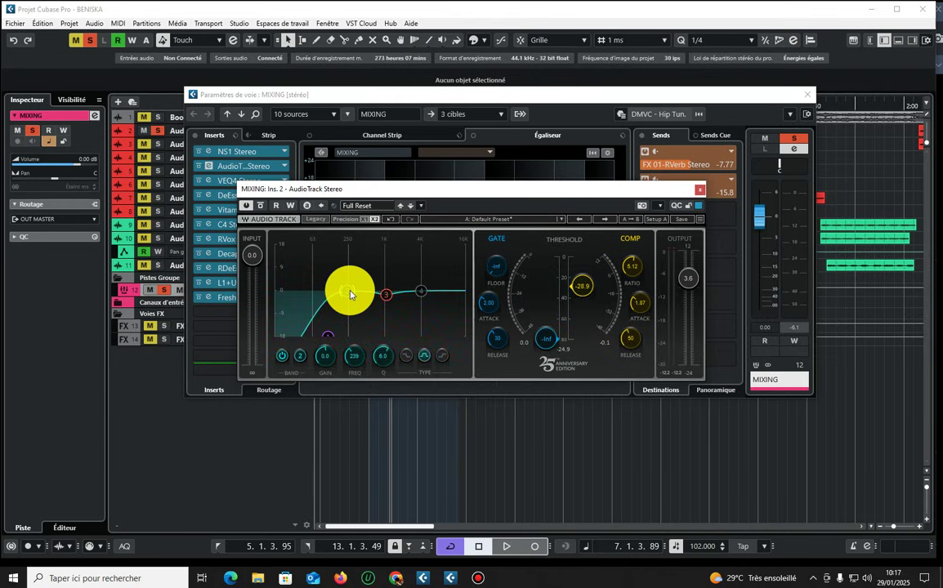
{"action": "left_click", "coordinate": [386, 294]}
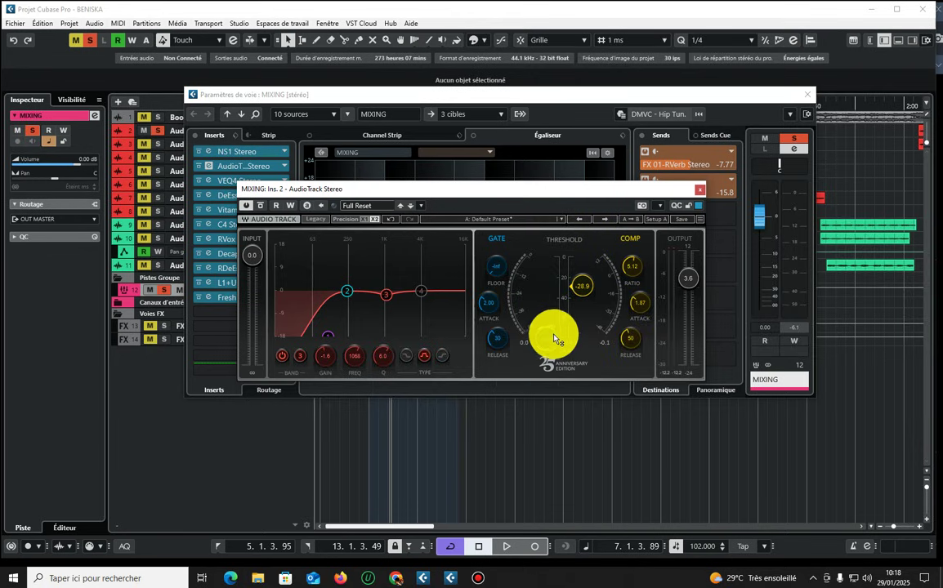
{"action": "left_click_drag", "start_coordinate": [551, 343], "coordinate": [552, 392]}
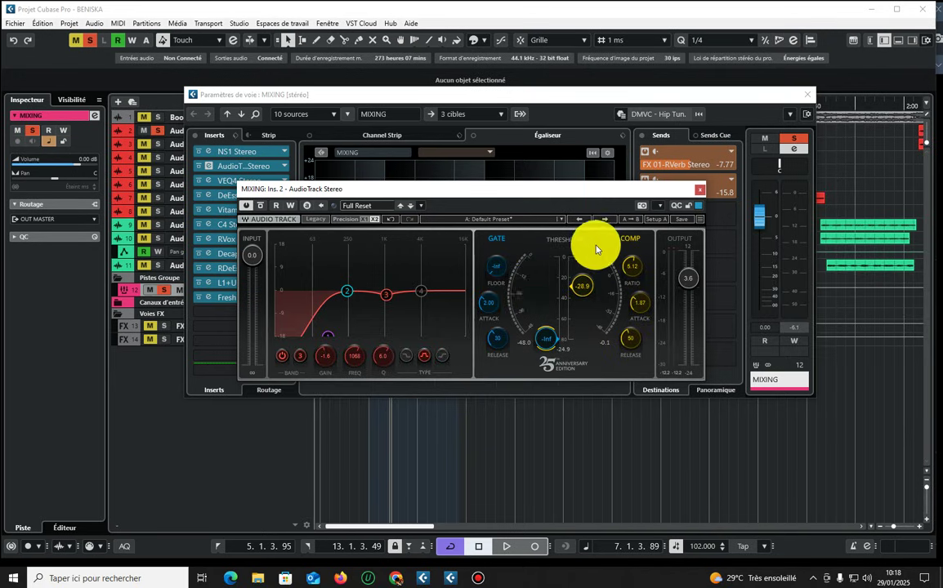
{"action": "left_click", "coordinate": [699, 190]}
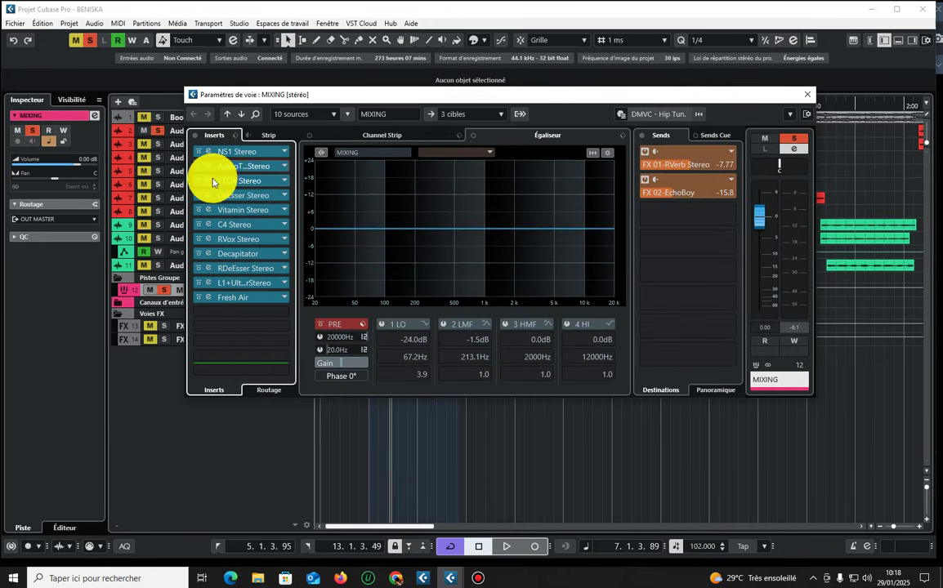
Open the VEQ4 insert on the MIXING group, audition its HF band during playback, and close it.
{"action": "left_click", "coordinate": [264, 183]}
{"action": "left_click_drag", "start_coordinate": [593, 153], "coordinate": [517, 190]}
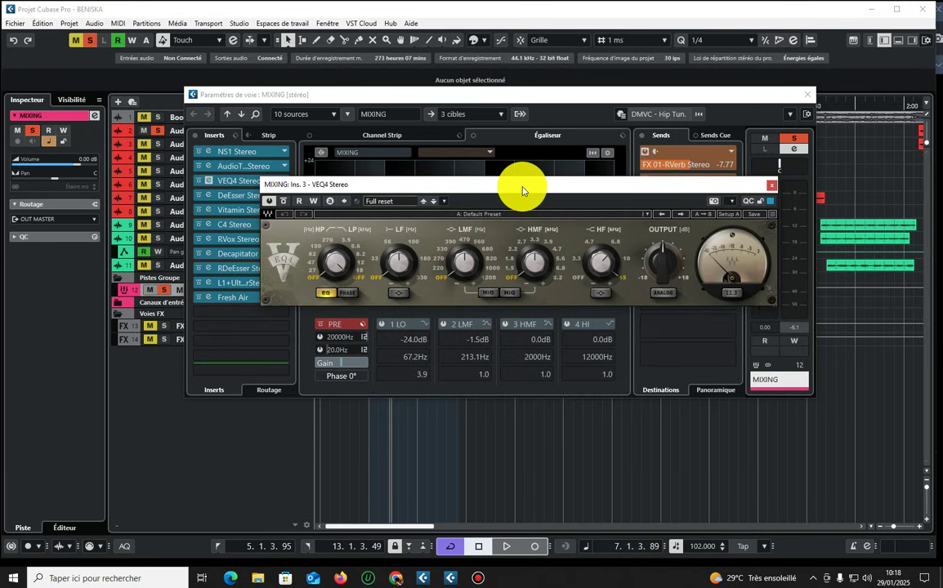
{"action": "mouse_move", "coordinate": [595, 266]}
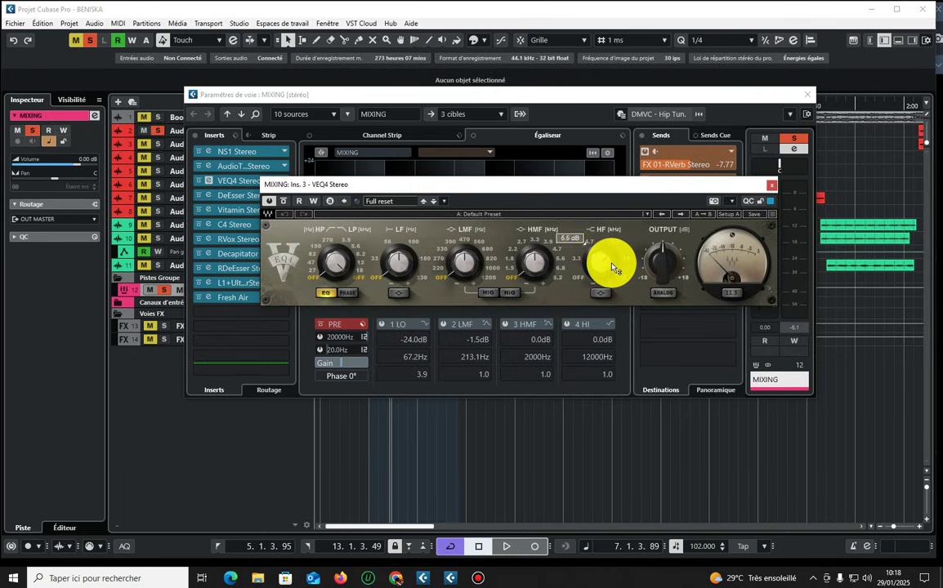
{"action": "key", "text": "space"}
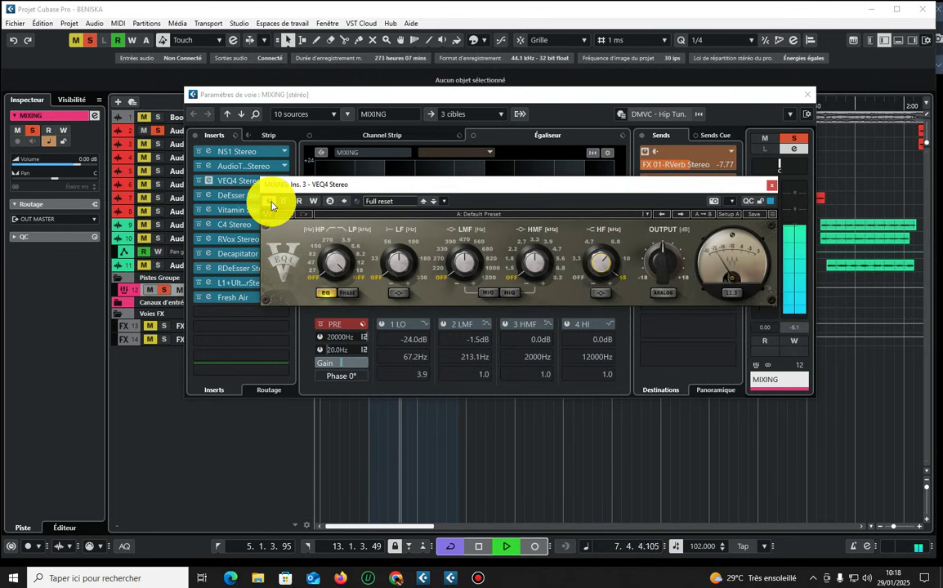
{"action": "left_click_drag", "start_coordinate": [603, 260], "coordinate": [599, 260]}
{"action": "key", "text": "space"}
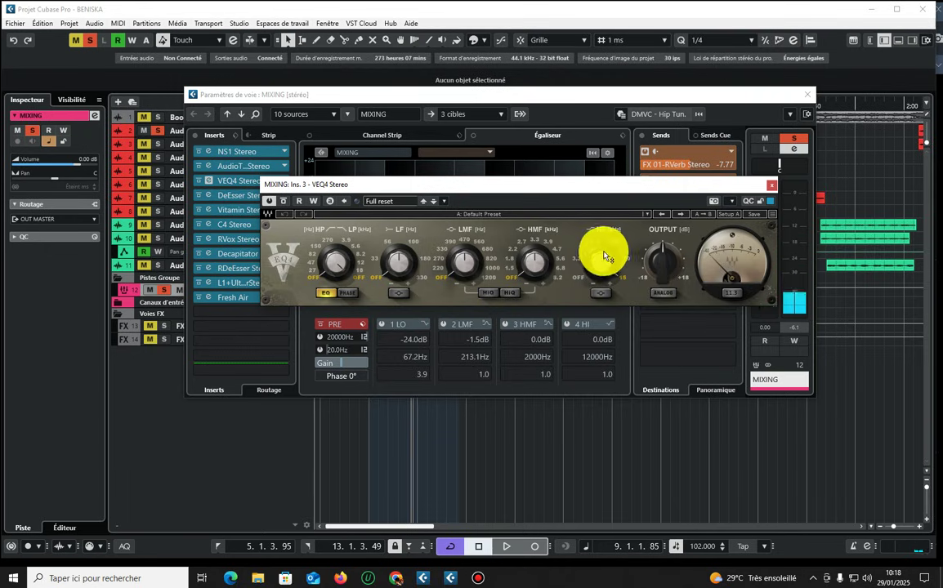
{"action": "key", "text": "space"}
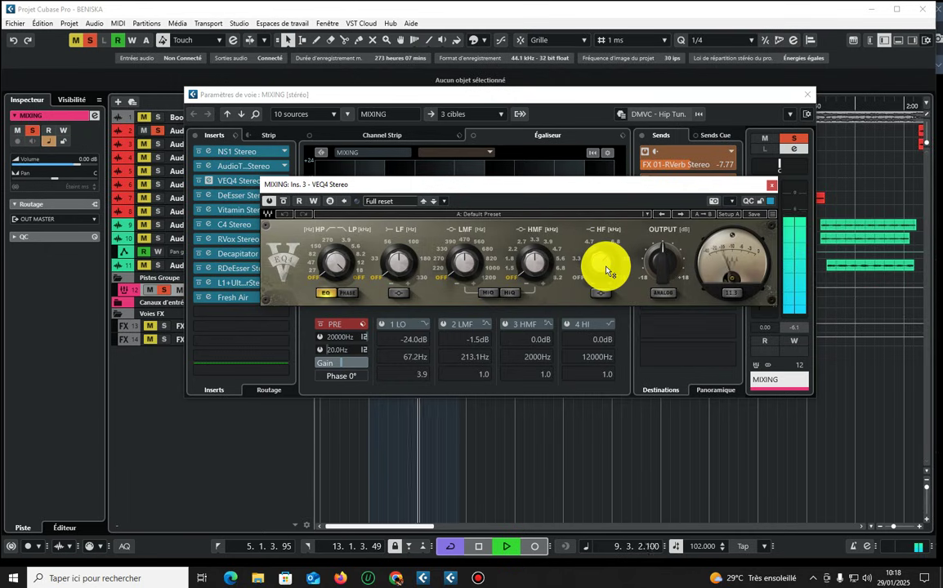
{"action": "left_click", "coordinate": [771, 185]}
{"action": "key", "text": "space"}
Check the DeEsser insert's presets and threshold on the MIXING group while the vocal plays, and close the plug-in.
{"action": "left_click", "coordinate": [214, 196]}
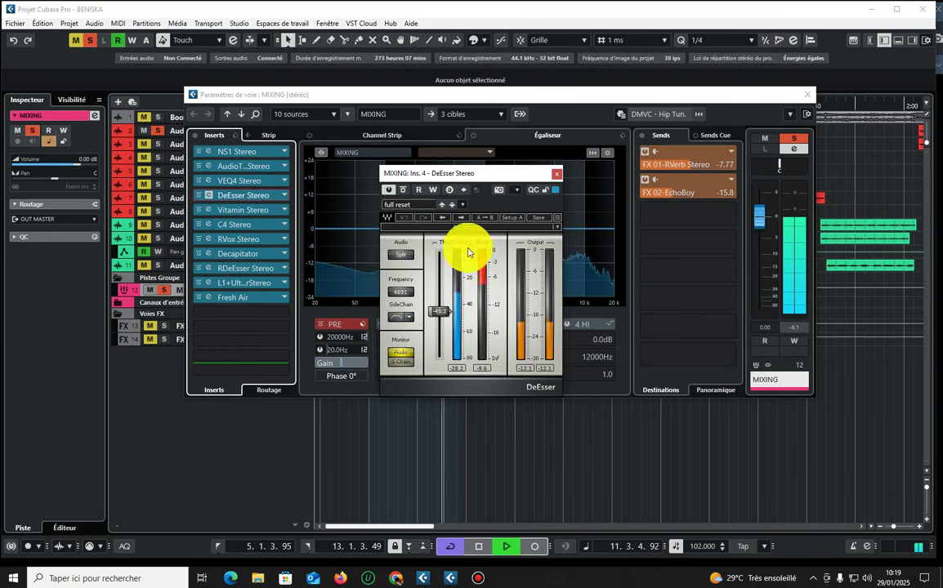
{"action": "left_click", "coordinate": [489, 228]}
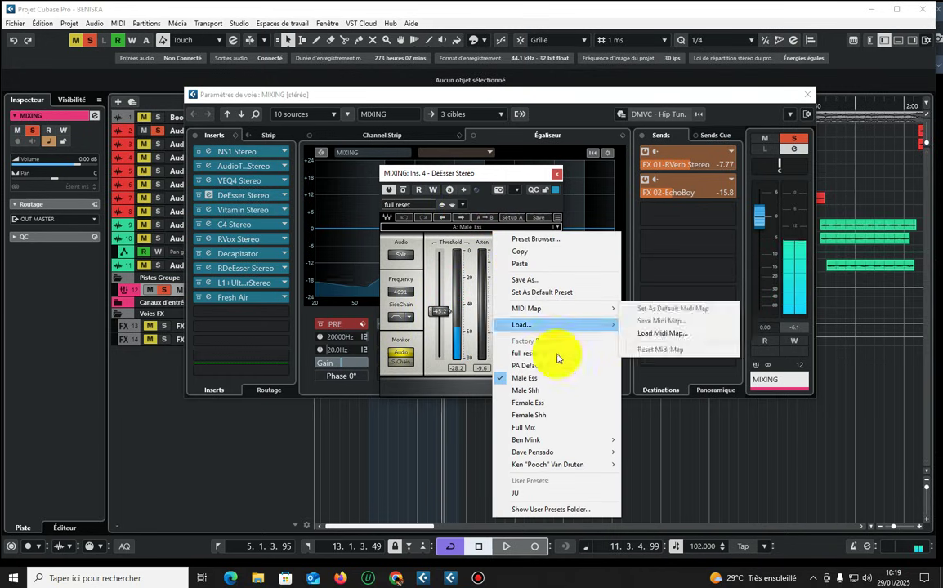
{"action": "left_click", "coordinate": [474, 245]}
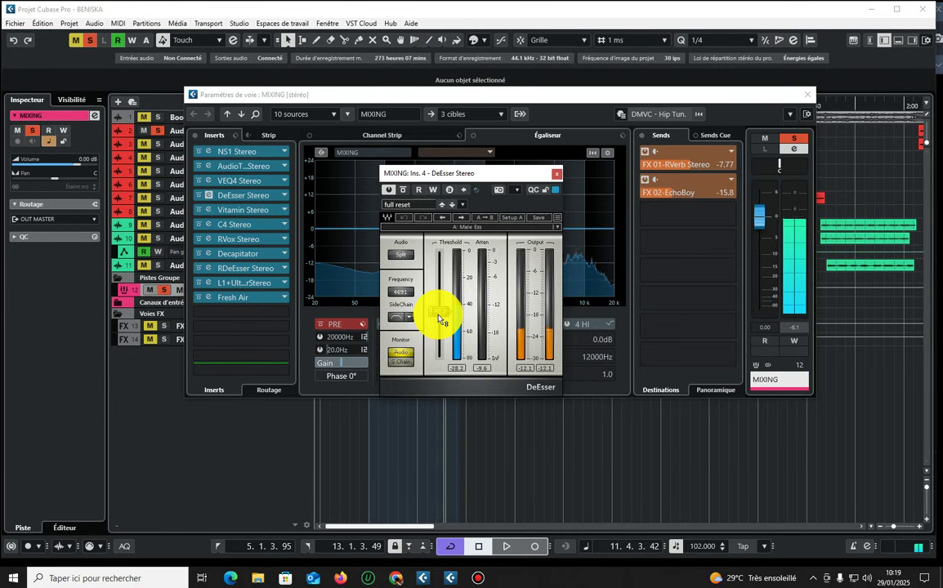
{"action": "key", "text": "space"}
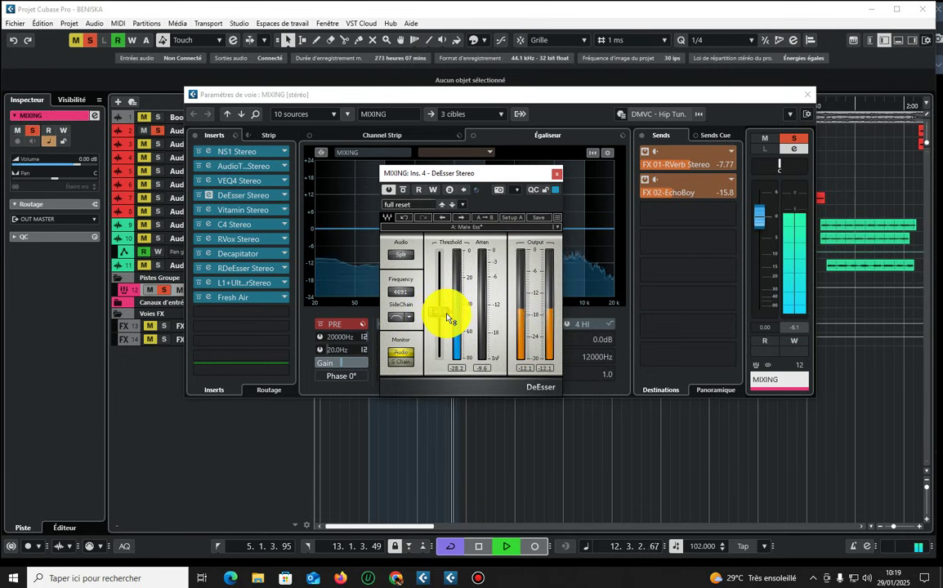
{"action": "left_click", "coordinate": [557, 177]}
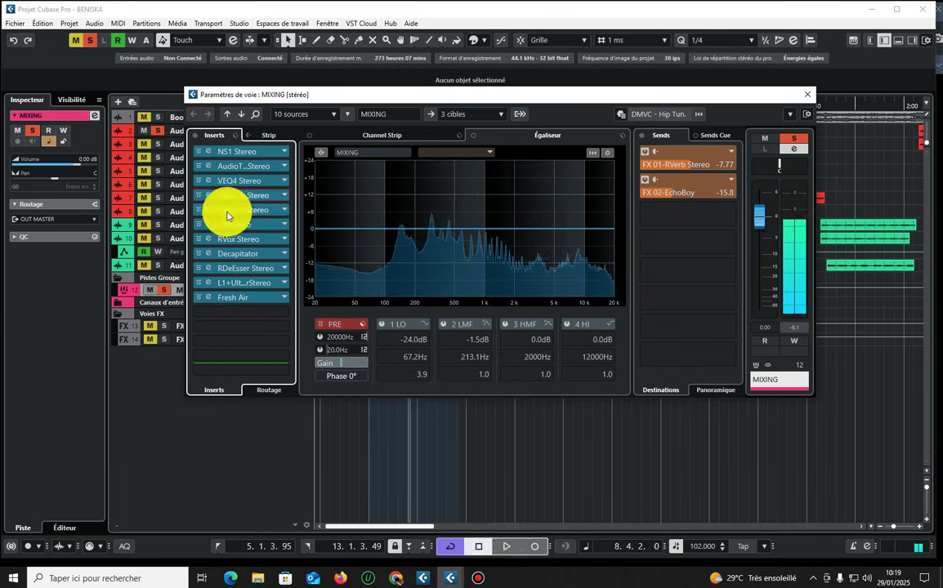
Open the Vitamin Stereo insert on the MIXING group and audition the vocal through it.
{"action": "key", "text": "space"}
{"action": "left_click", "coordinate": [280, 209]}
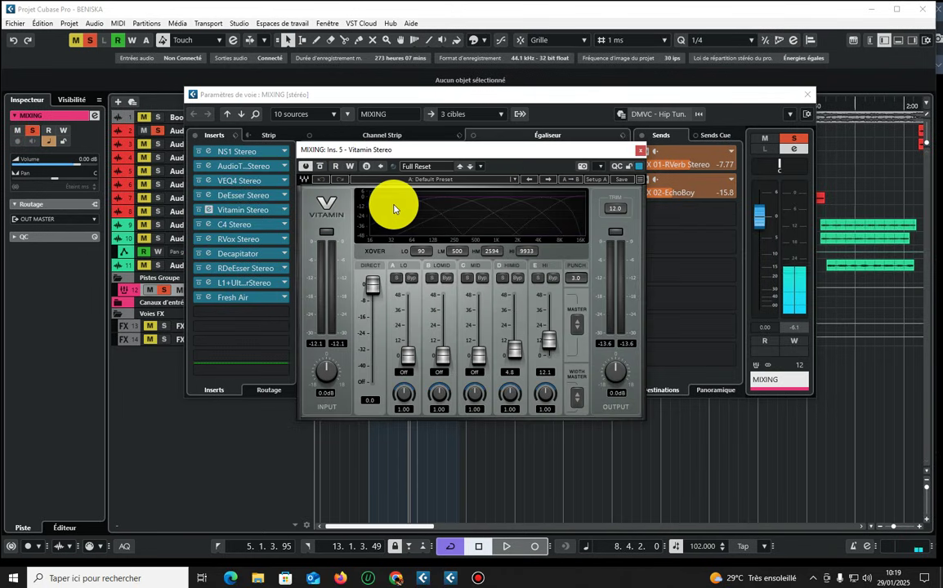
{"action": "key", "text": "space"}
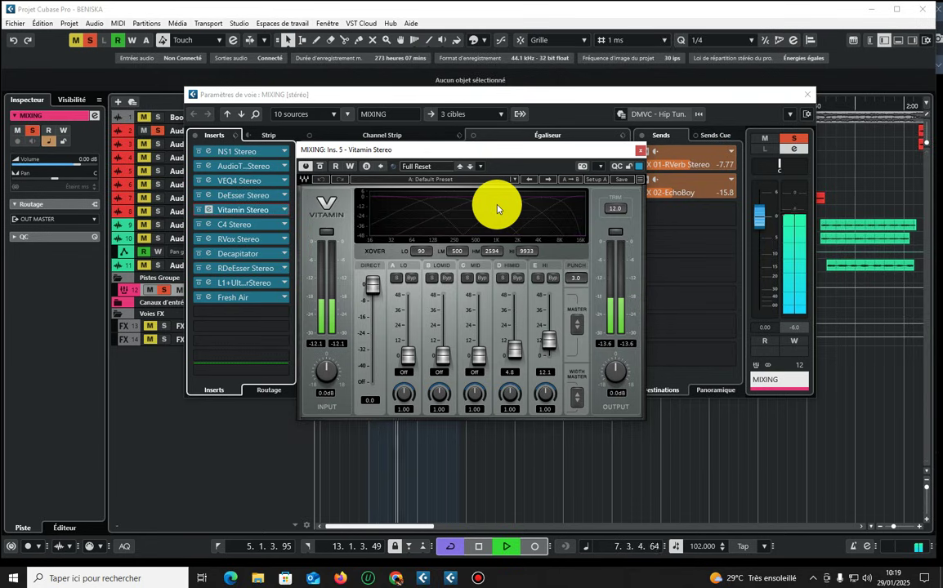
{"action": "key", "text": "space"}
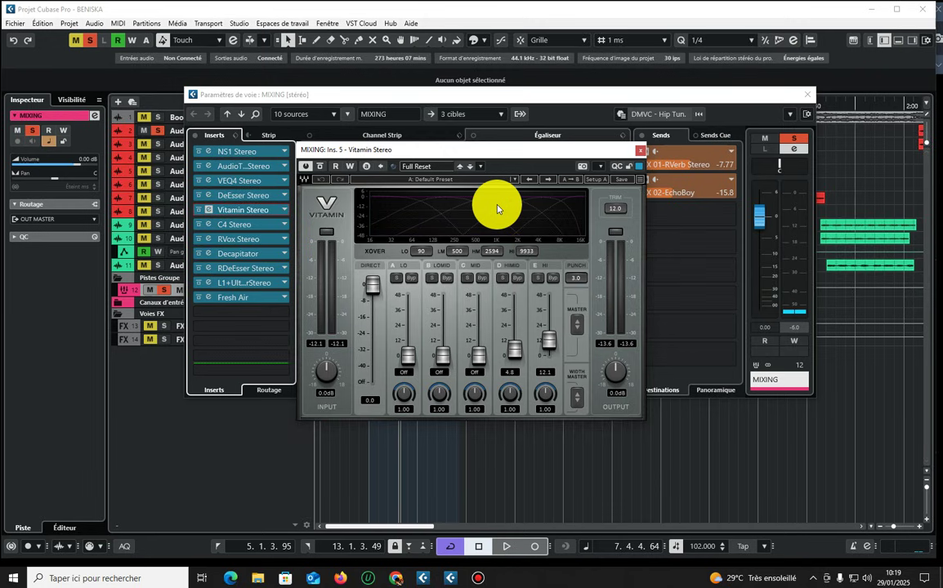
Audition the HI band of the Vitamin Stereo insert in solo while the vocal plays.
{"action": "left_click", "coordinate": [537, 281]}
{"action": "key", "text": "space"}
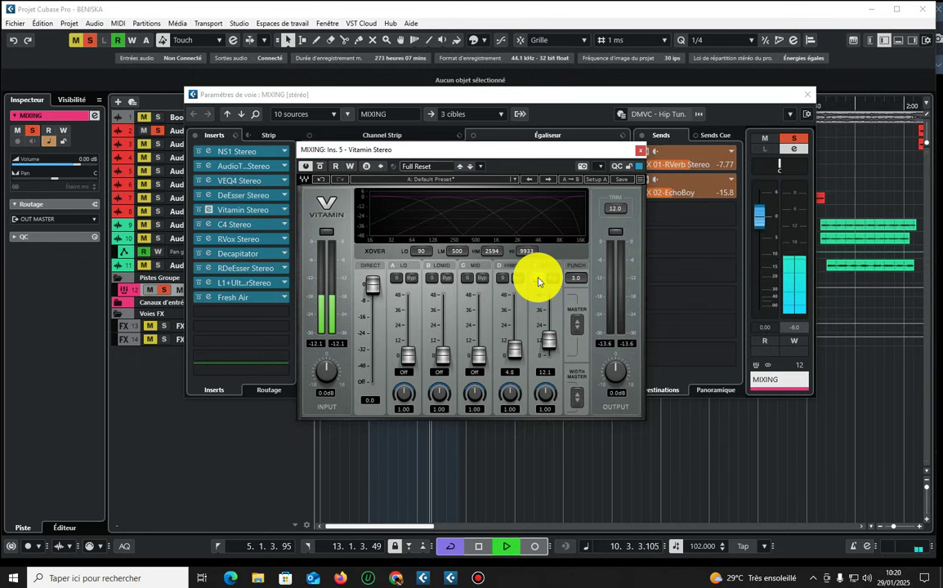
{"action": "key", "text": "space"}
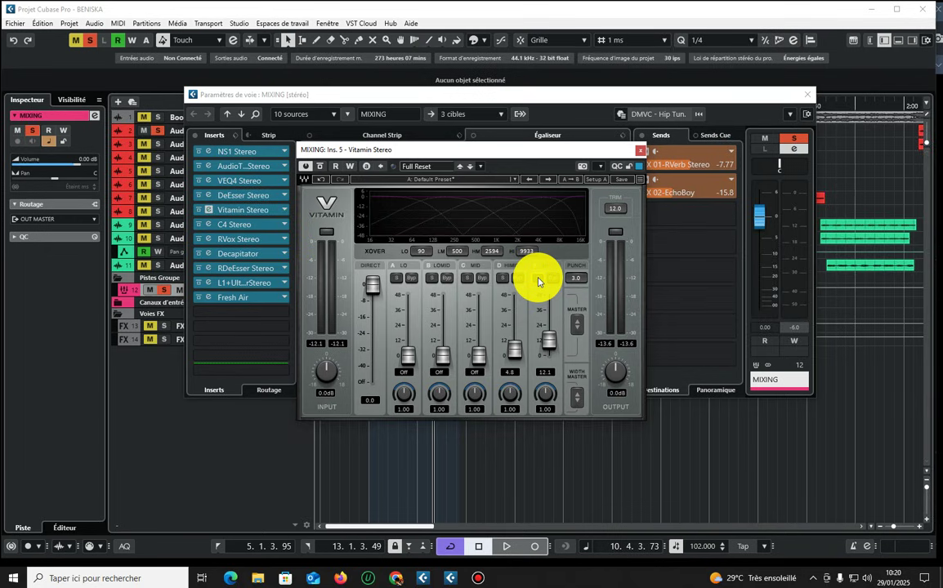
{"action": "key", "text": "space"}
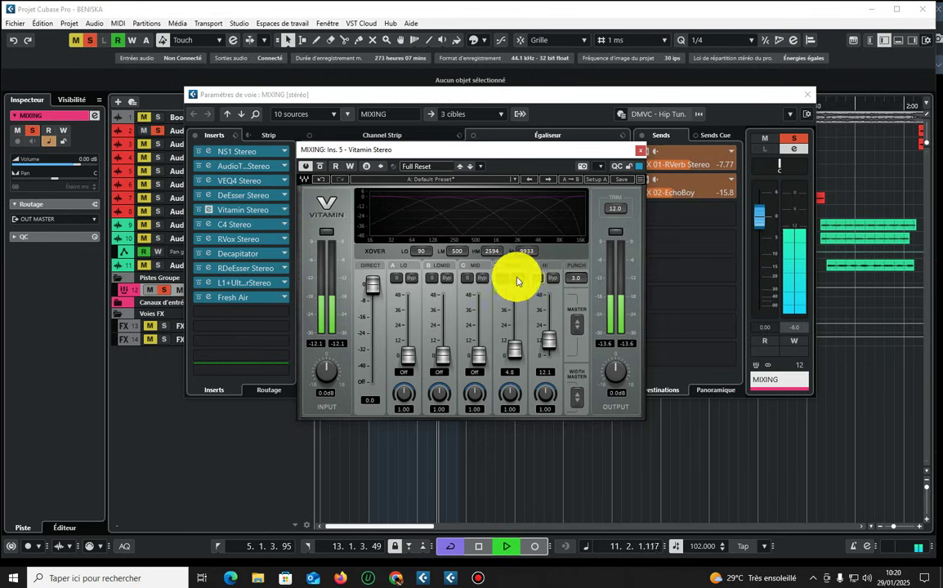
Audition the Vitamin's HIMID band in solo during playback, and close the plug-in after reviewing its settings once more.
{"action": "left_click", "coordinate": [504, 279]}
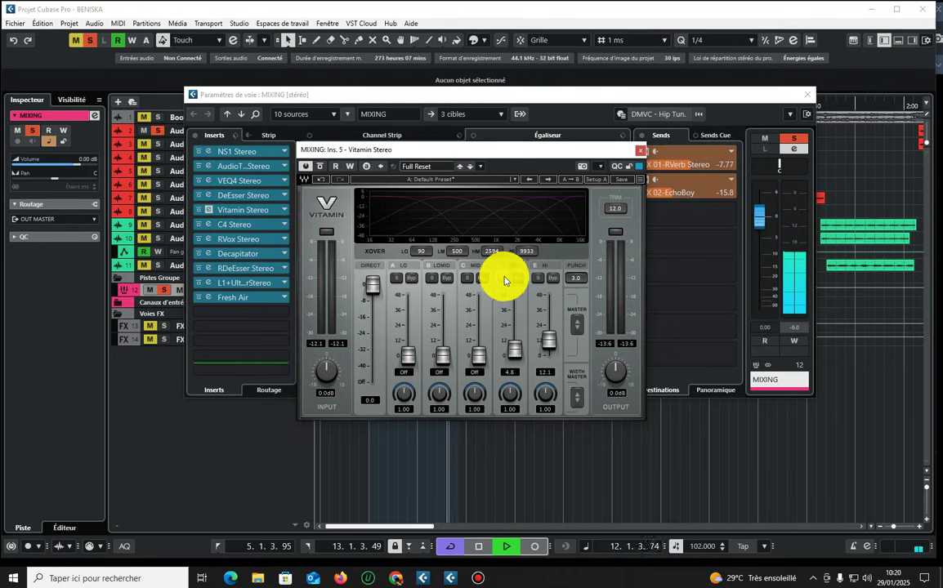
{"action": "key", "text": "space"}
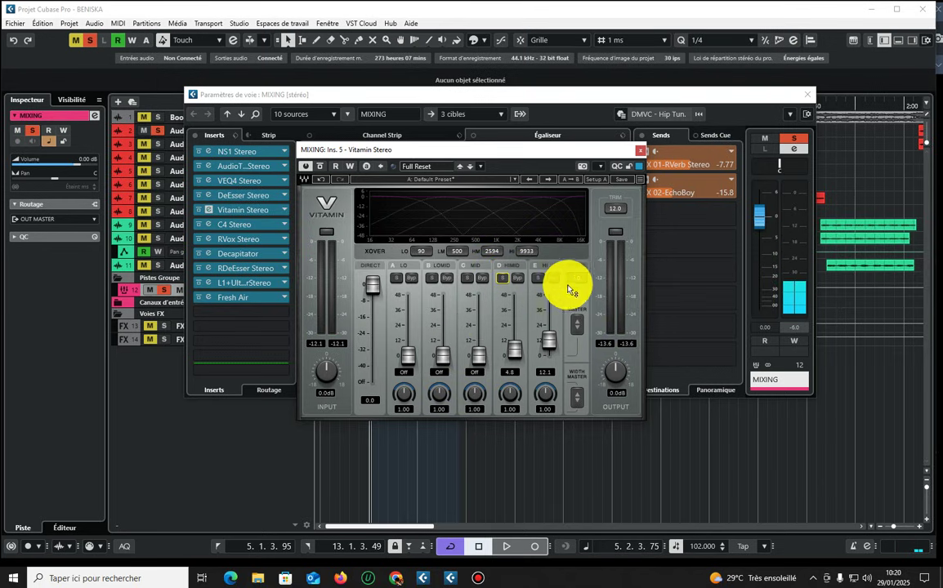
{"action": "key", "text": "space"}
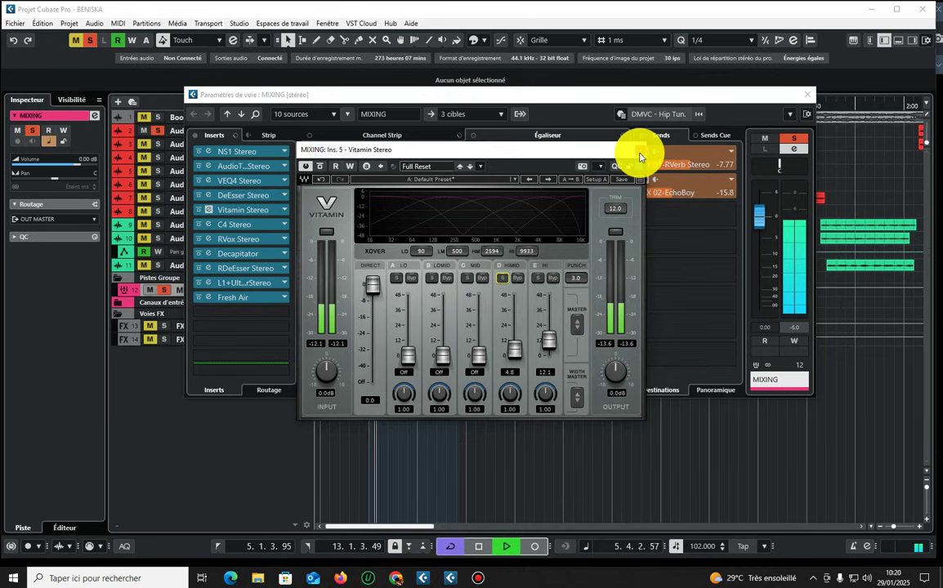
{"action": "left_click", "coordinate": [637, 151]}
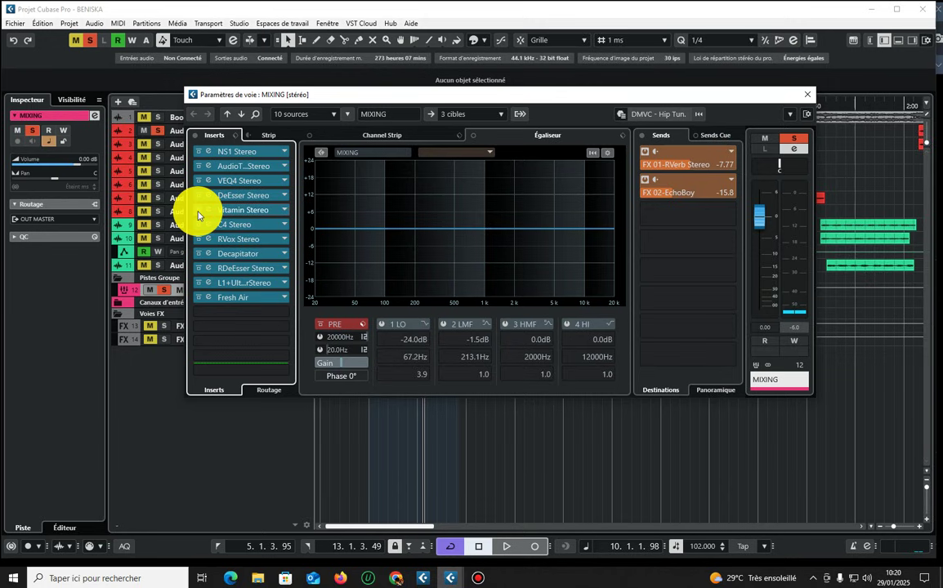
{"action": "left_click", "coordinate": [210, 210]}
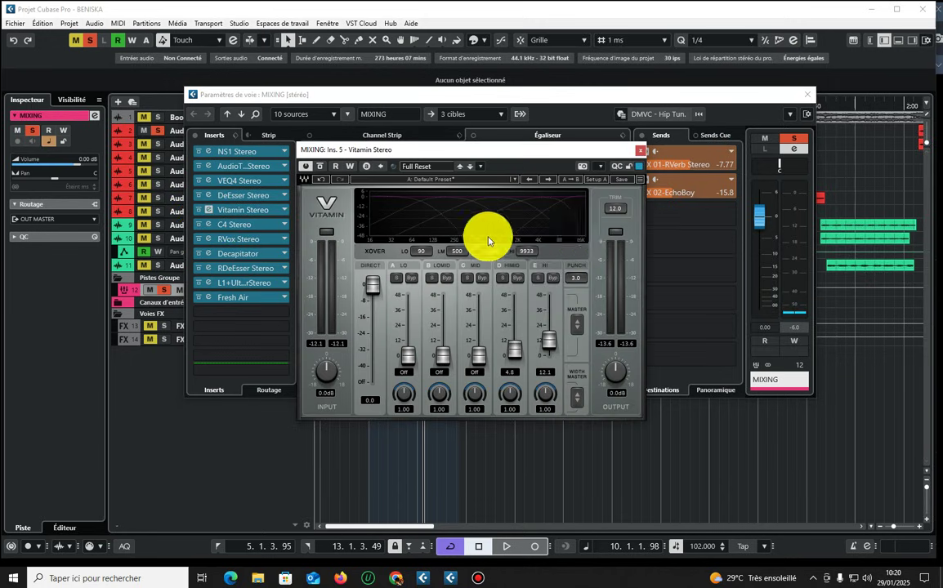
{"action": "left_click", "coordinate": [639, 150]}
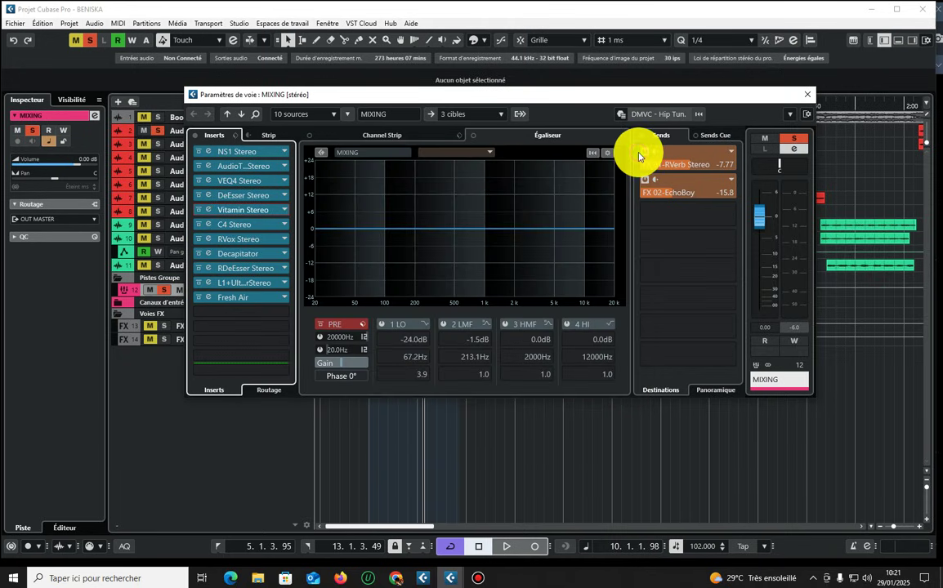
Open the C4 Stereo insert on the MIXING group and audition its third band in solo during playback.
{"action": "left_click", "coordinate": [208, 224]}
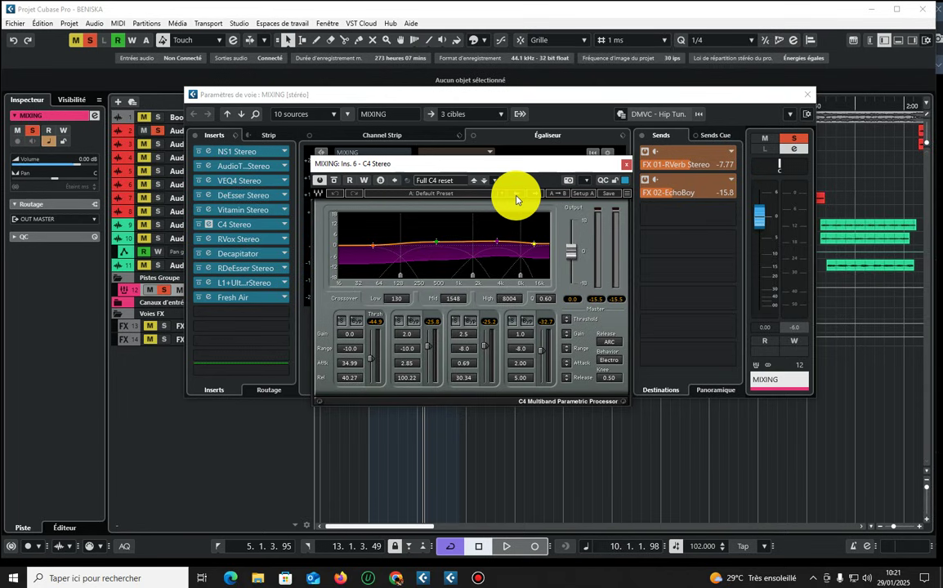
{"action": "left_click", "coordinate": [454, 321]}
{"action": "key", "text": "space"}
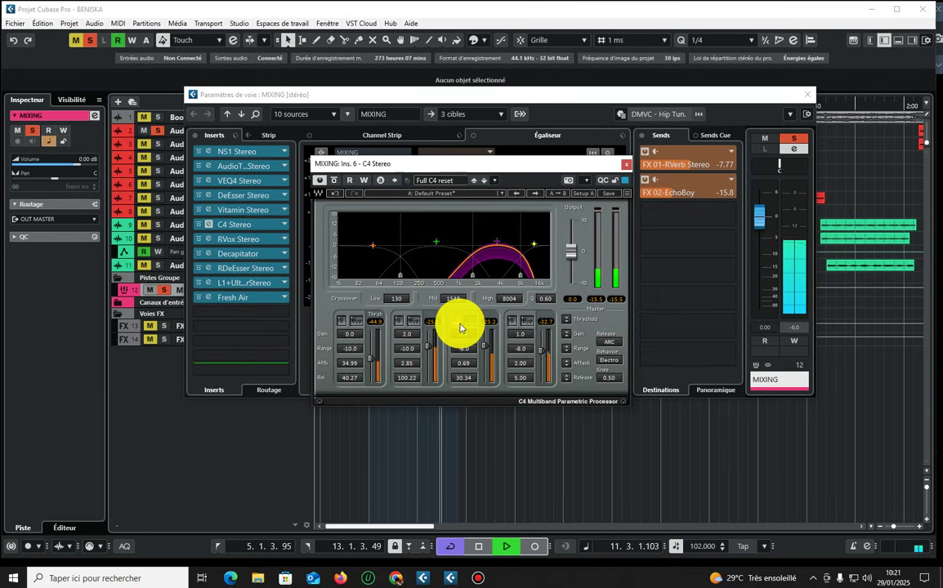
{"action": "key", "text": "space"}
{"action": "left_click", "coordinate": [459, 328]}
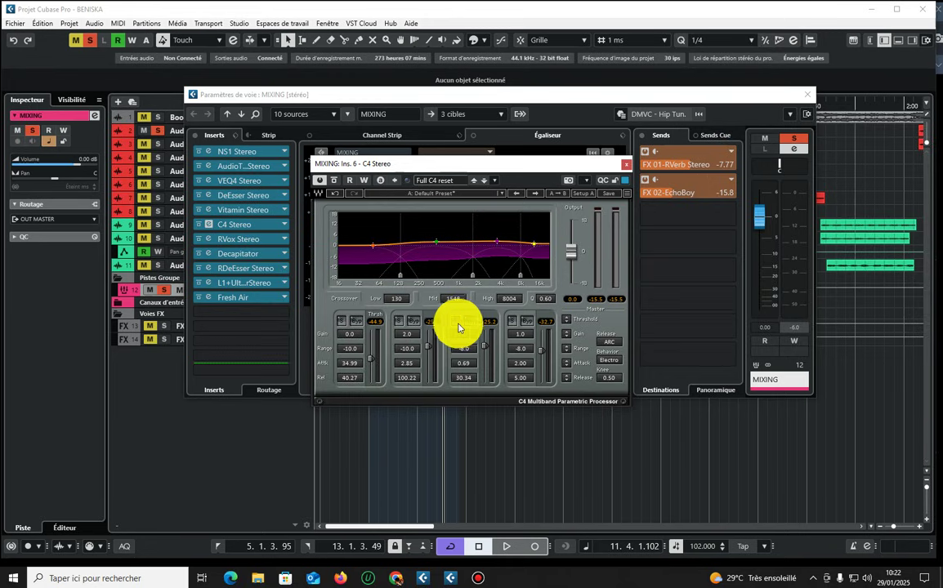
Compare the C4's highest band with its third band by soloing each in turn while the vocal plays.
{"action": "left_click", "coordinate": [511, 324]}
{"action": "key", "text": "space"}
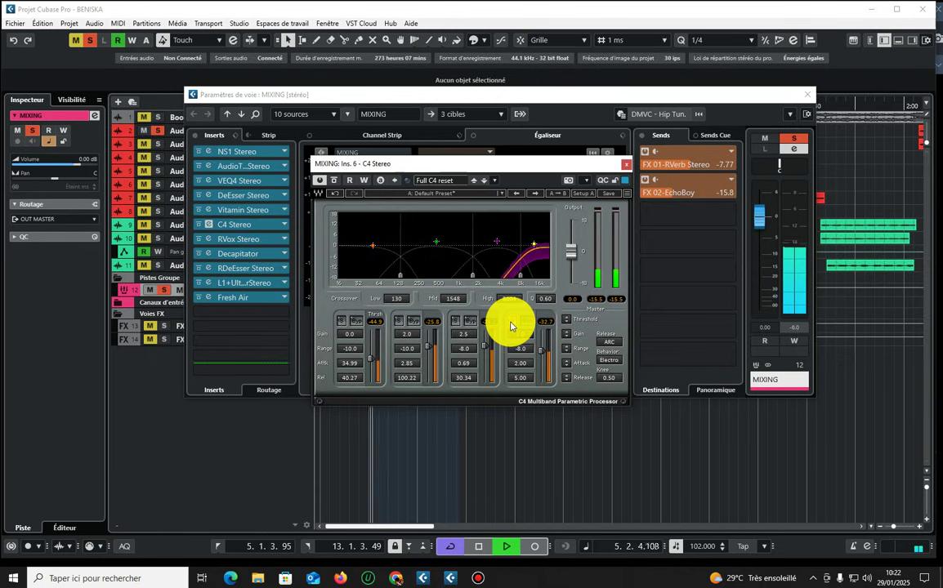
{"action": "left_click", "coordinate": [510, 325]}
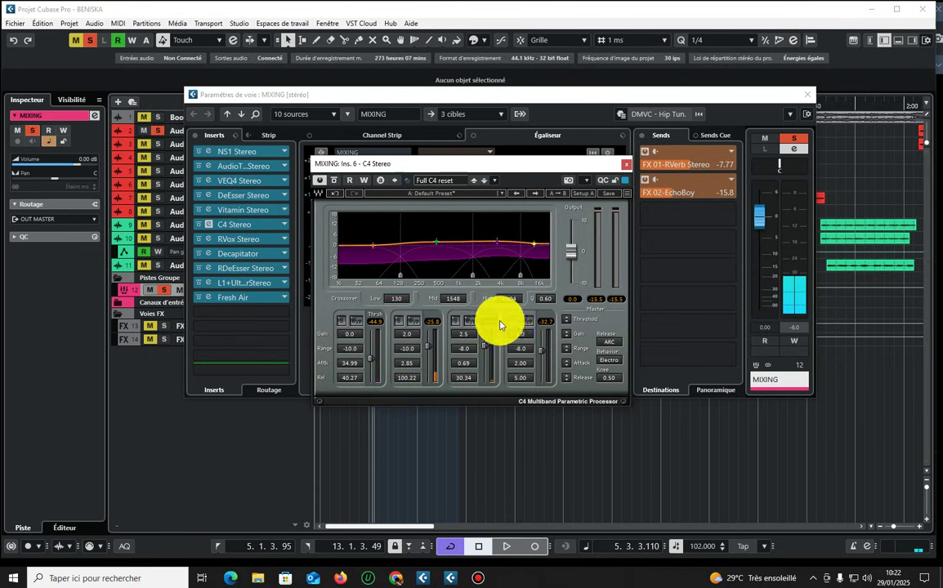
{"action": "left_click", "coordinate": [459, 322]}
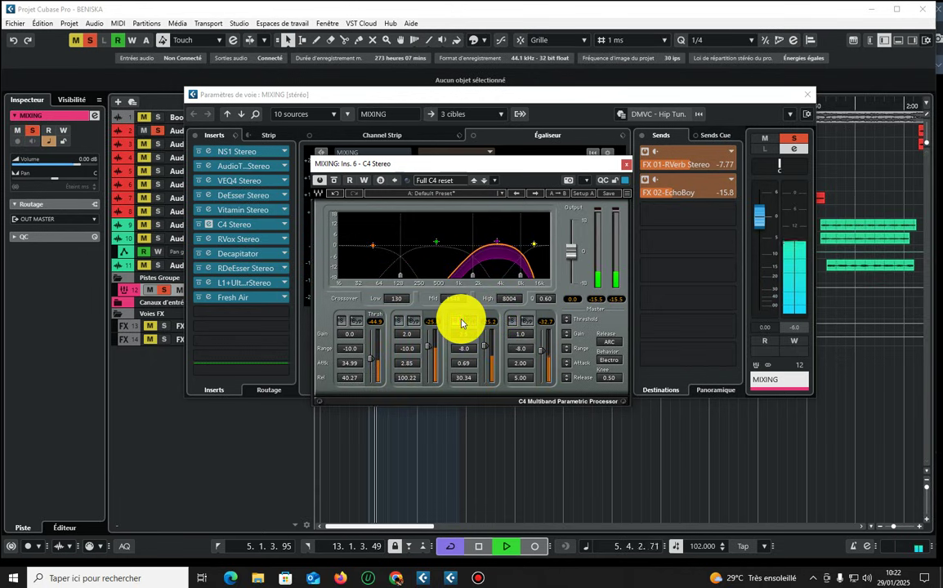
{"action": "left_click", "coordinate": [461, 324]}
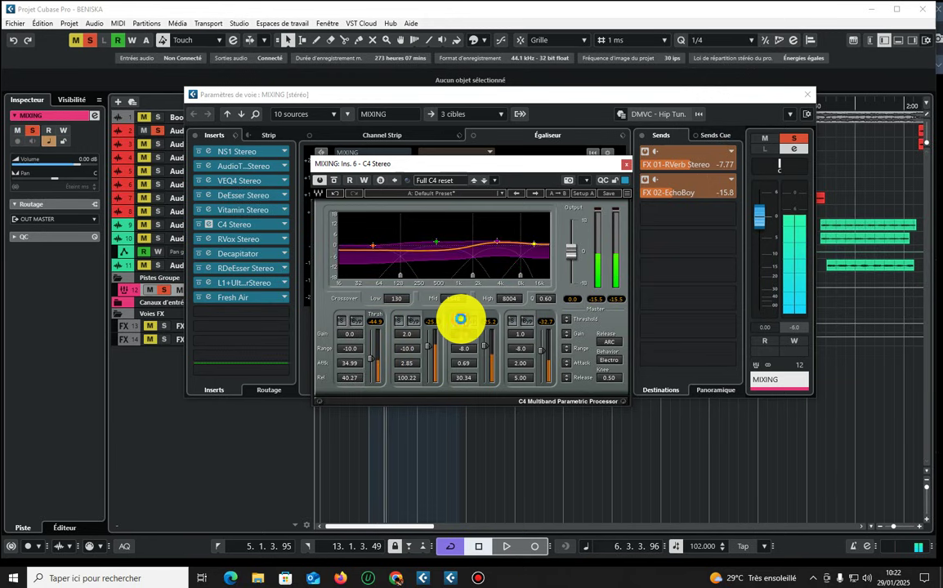
Audition the C4's second band and its lowest band in solo during playback.
{"action": "left_click", "coordinate": [399, 320]}
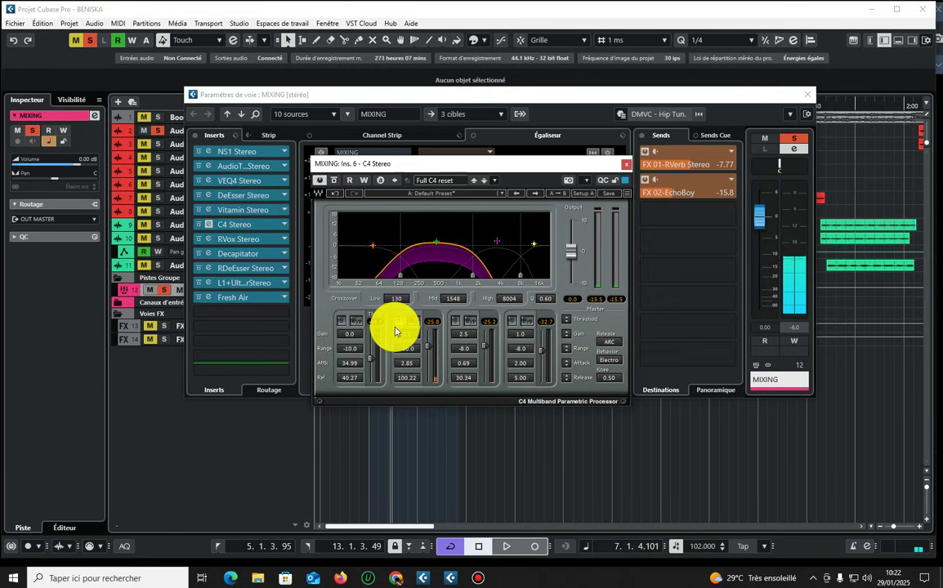
{"action": "left_click", "coordinate": [397, 321]}
{"action": "left_click", "coordinate": [340, 322]}
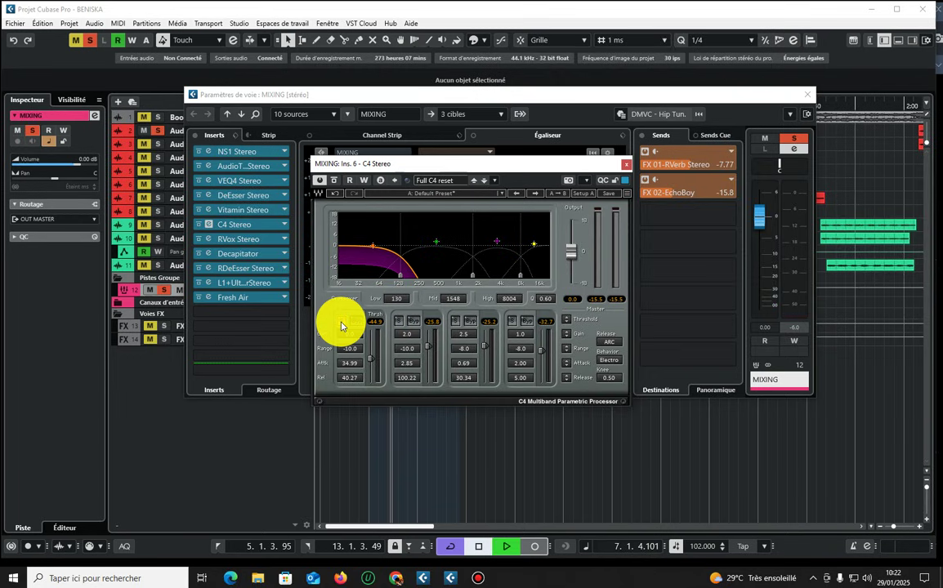
{"action": "key", "text": "space"}
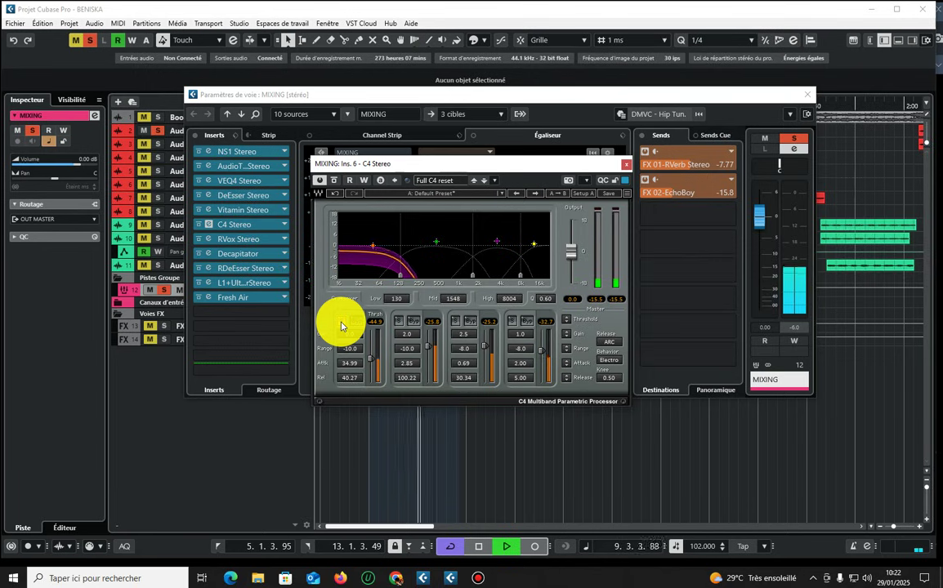
{"action": "key", "text": "space"}
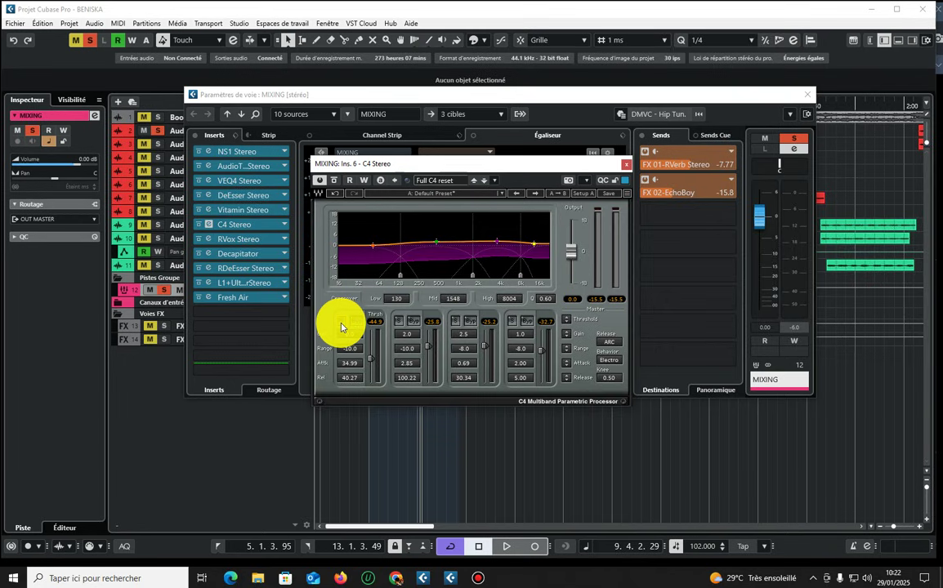
Toggle the solo of the C4's lowest band, and audition the second band in solo during playback.
{"action": "left_click", "coordinate": [342, 322]}
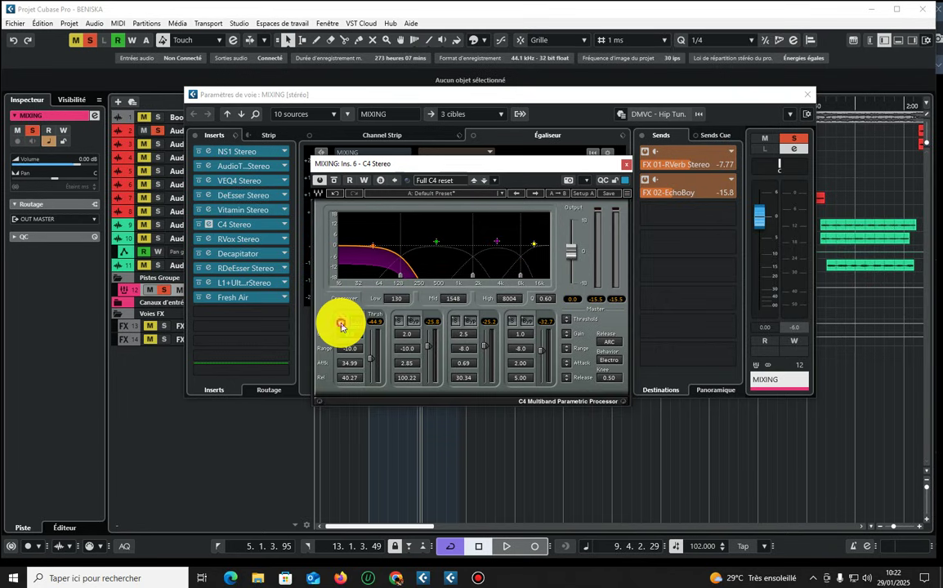
{"action": "left_click", "coordinate": [342, 322]}
{"action": "left_click", "coordinate": [342, 327]}
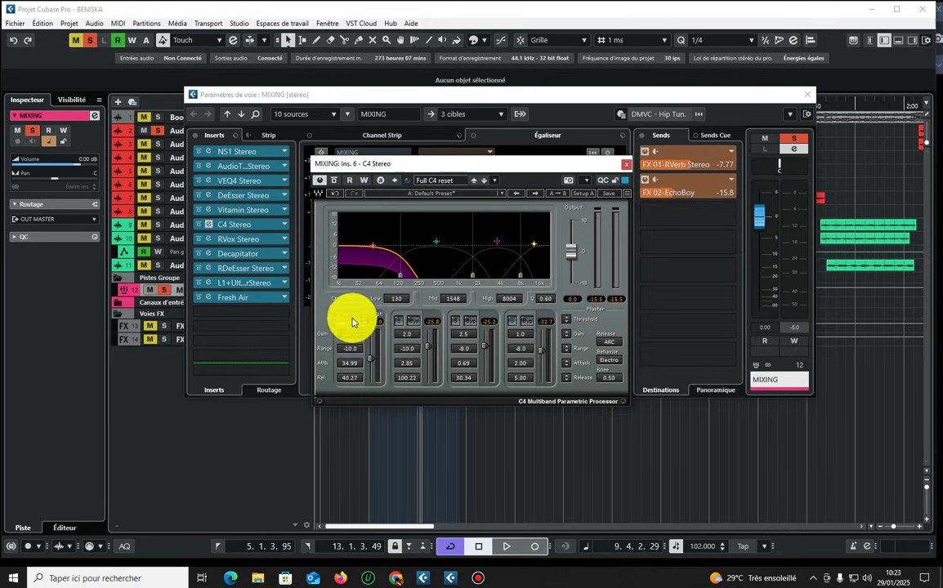
{"action": "left_click", "coordinate": [347, 320]}
{"action": "key", "text": "space"}
{"action": "left_click", "coordinate": [398, 323]}
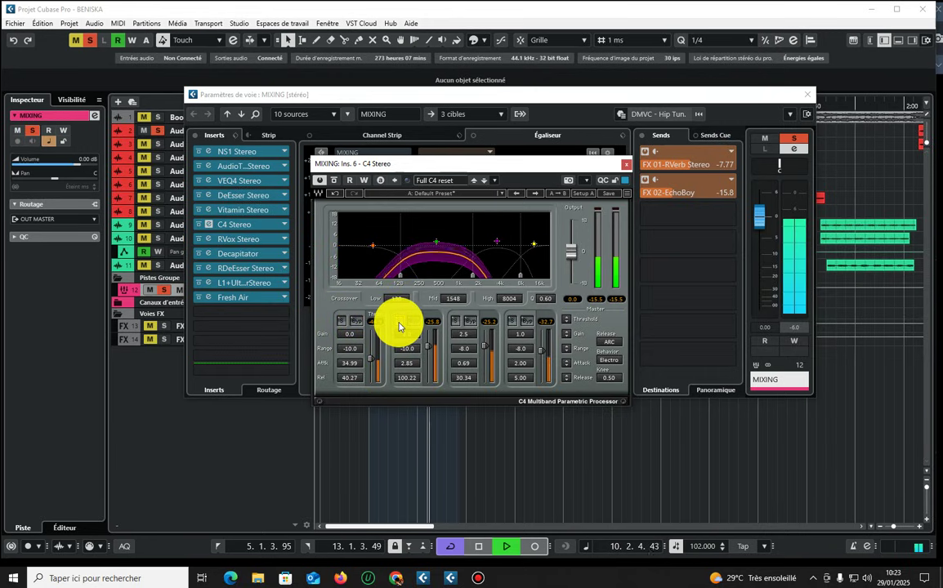
{"action": "left_click", "coordinate": [399, 323]}
{"action": "key", "text": "space"}
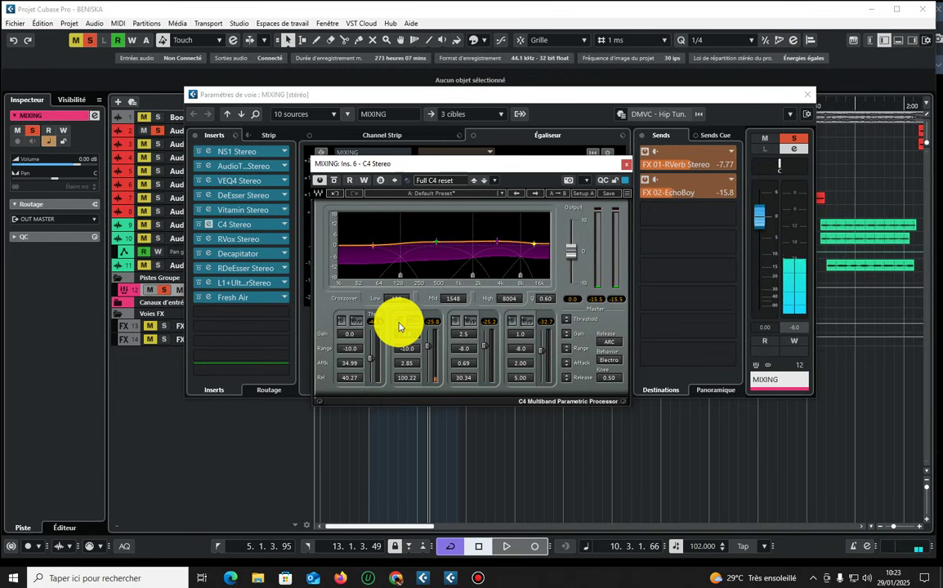
Audition the C4's second, third and fourth bands in solo one after another during playback, and close the plug-in.
{"action": "key", "text": "space"}
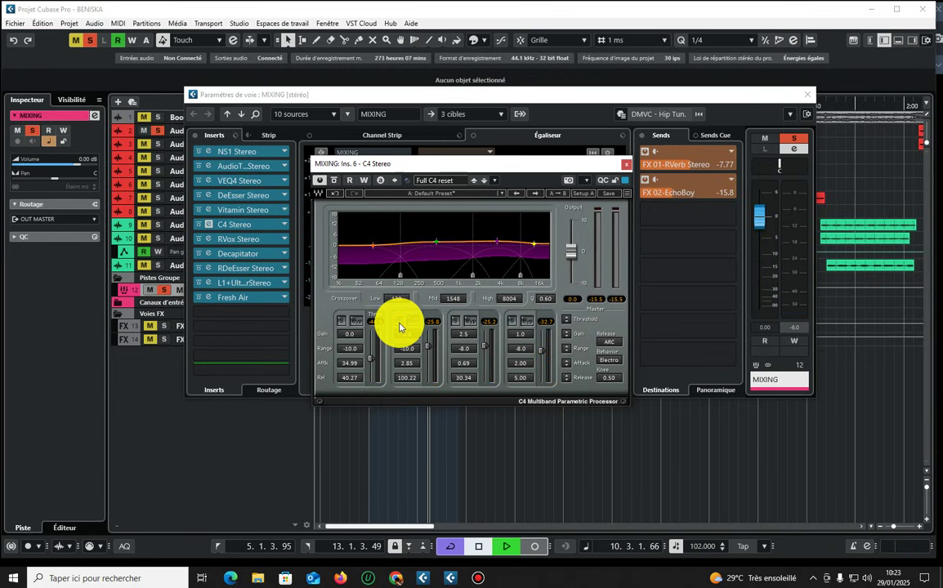
{"action": "left_click", "coordinate": [398, 323]}
{"action": "left_click", "coordinate": [399, 322]}
{"action": "left_click", "coordinate": [455, 323]}
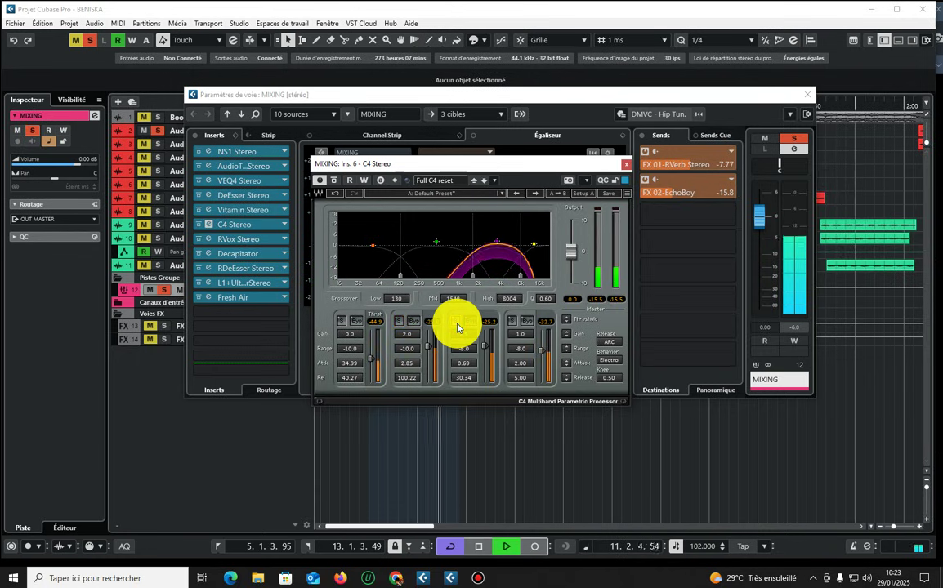
{"action": "left_click", "coordinate": [457, 326]}
{"action": "left_click", "coordinate": [510, 323]}
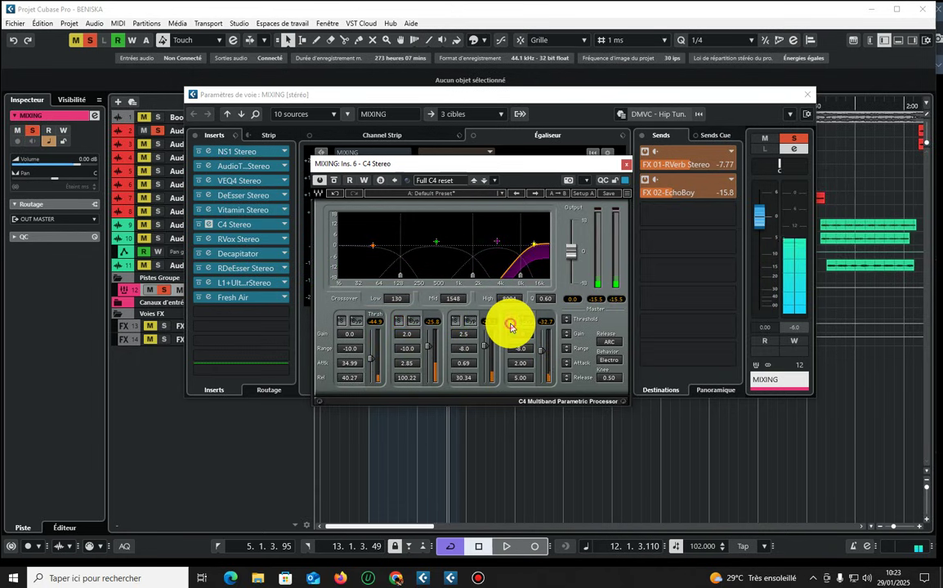
{"action": "left_click", "coordinate": [511, 323]}
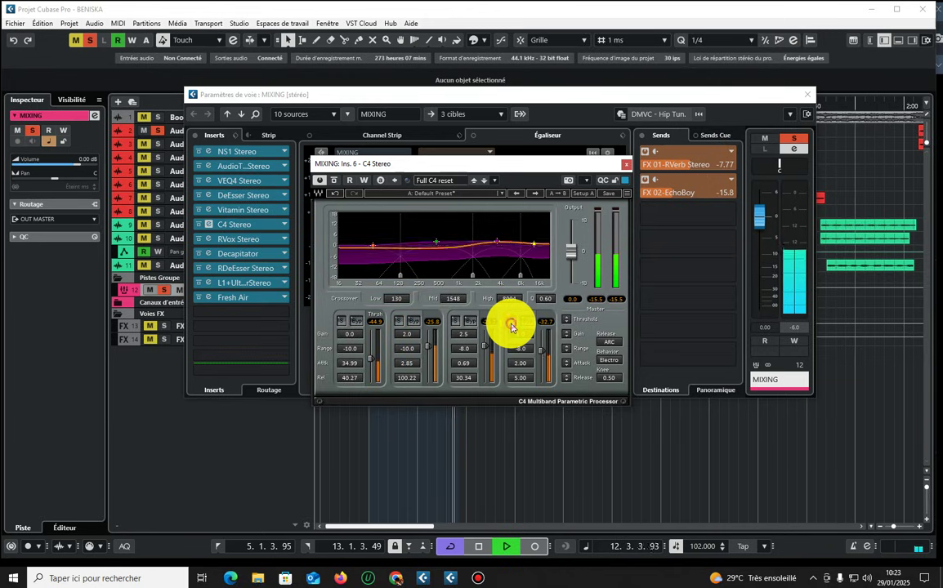
{"action": "key", "text": "space"}
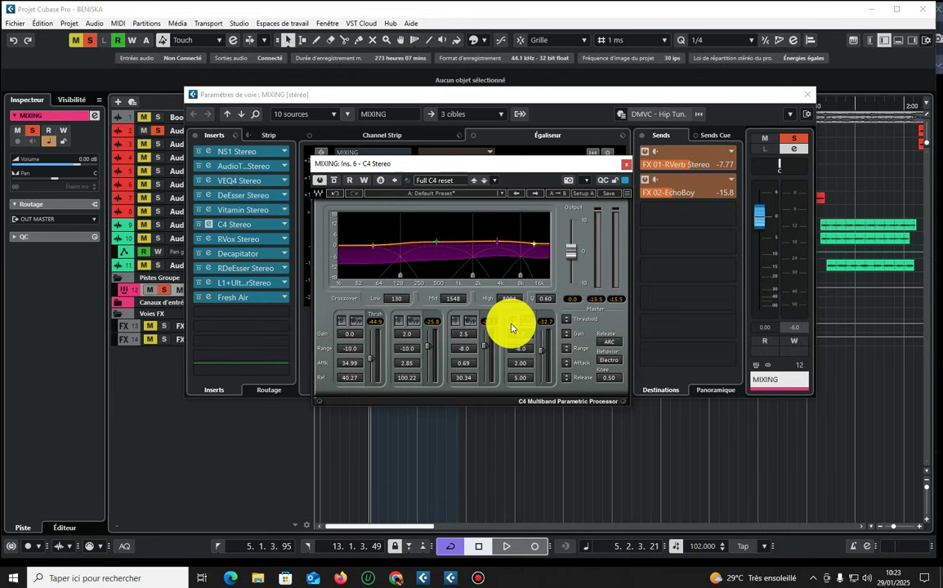
{"action": "left_click", "coordinate": [513, 321]}
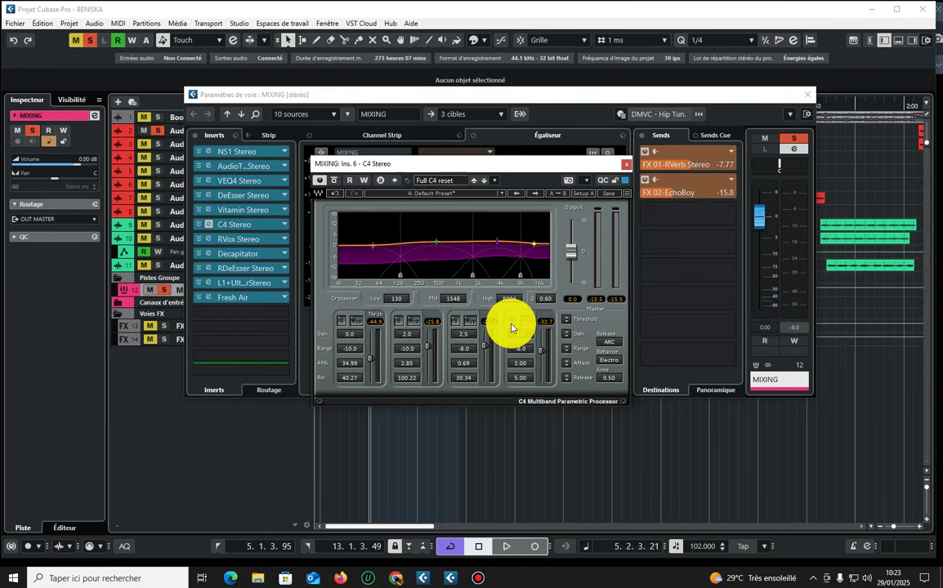
{"action": "left_click", "coordinate": [624, 163]}
Open the RVox Stereo insert on the MIXING group and lower its Comp threshold to -33.5 while the vocal plays.
{"action": "left_click", "coordinate": [209, 240]}
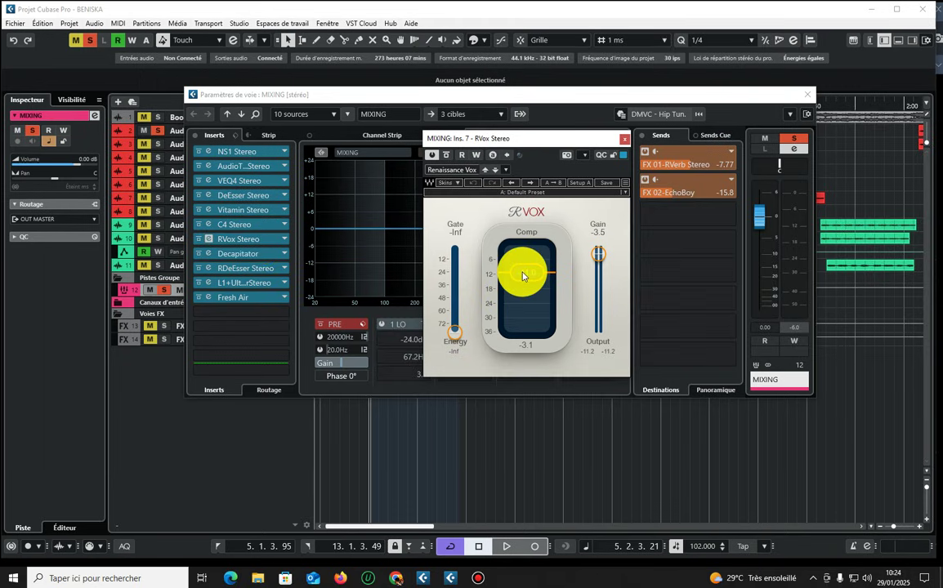
{"action": "key", "text": "space"}
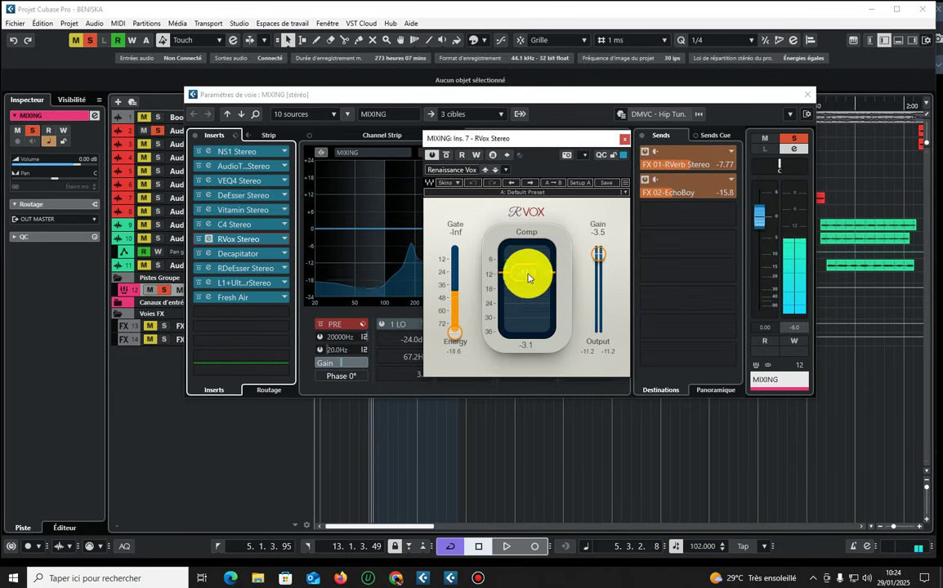
{"action": "left_click", "coordinate": [524, 277]}
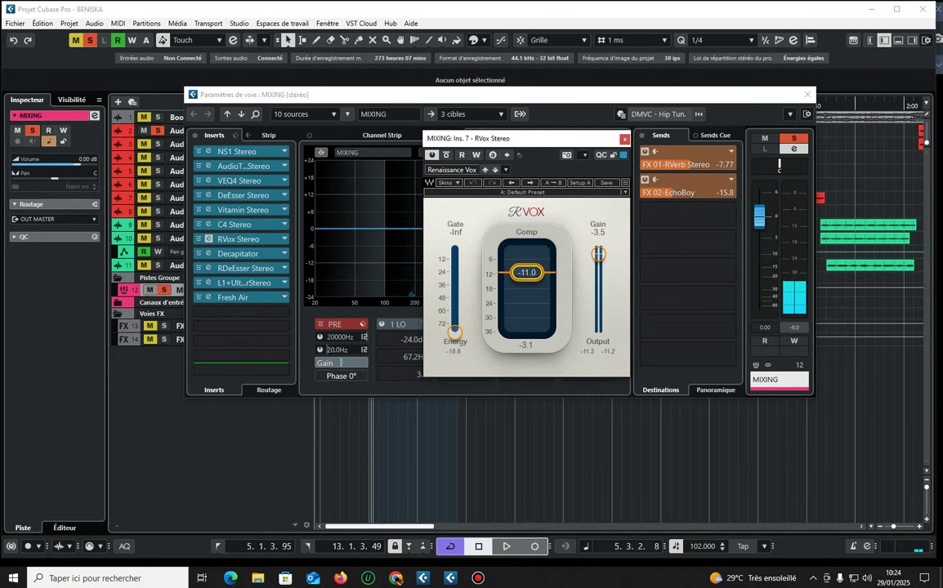
{"action": "left_click", "coordinate": [522, 282]}
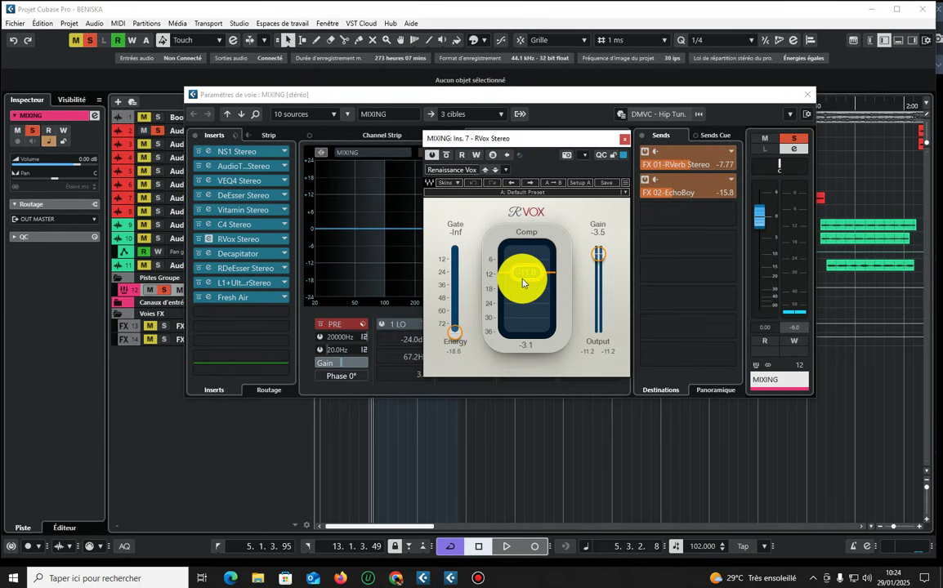
{"action": "key", "text": "space"}
{"action": "left_click_drag", "start_coordinate": [523, 281], "coordinate": [526, 328]}
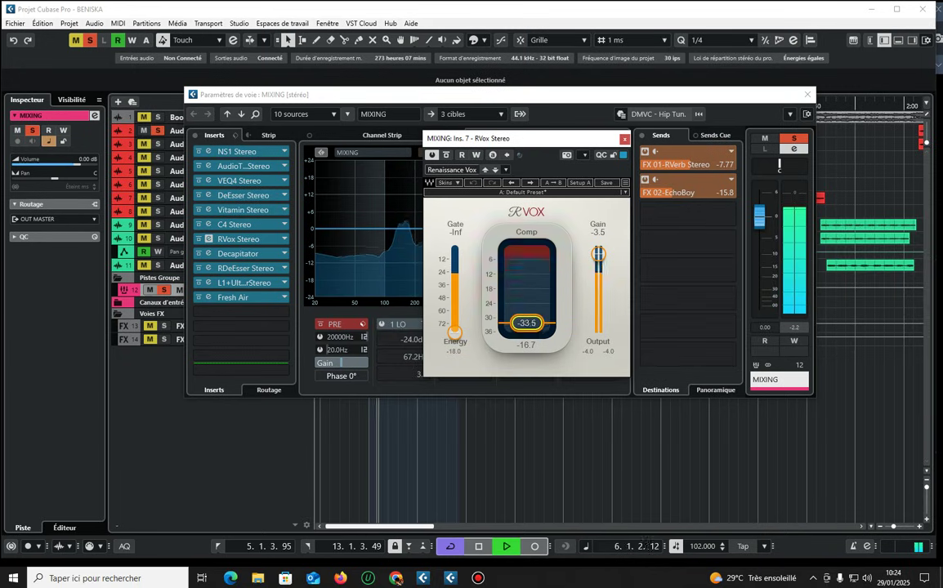
Undo the RVox Comp threshold change, and compare the vocal with the plug-in off and on before closing it.
{"action": "left_click", "coordinate": [476, 183]}
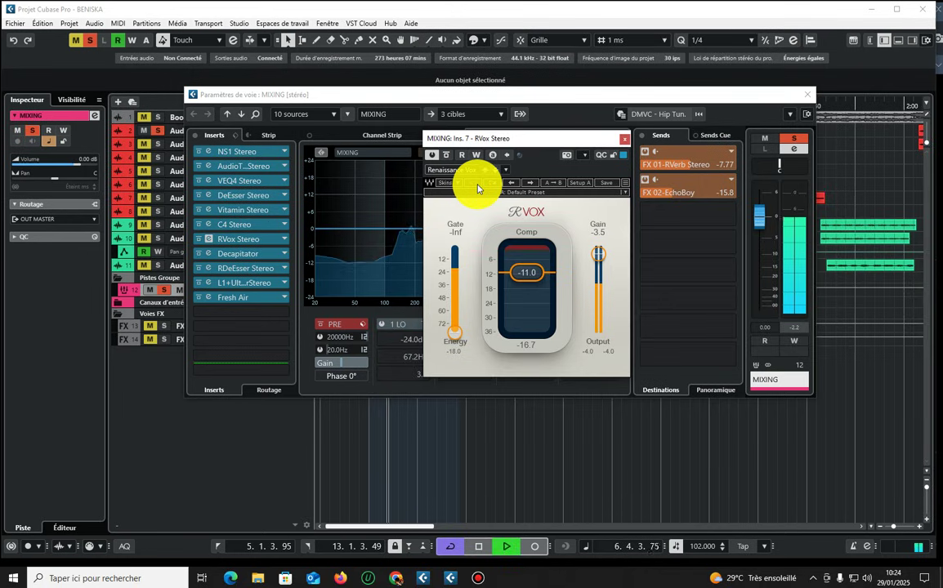
{"action": "key", "text": "space"}
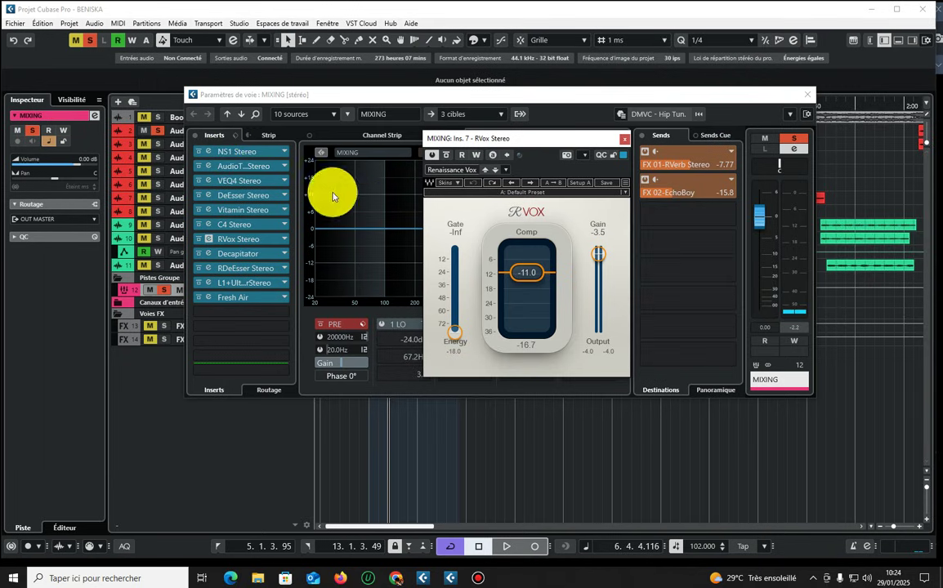
{"action": "key", "text": "space"}
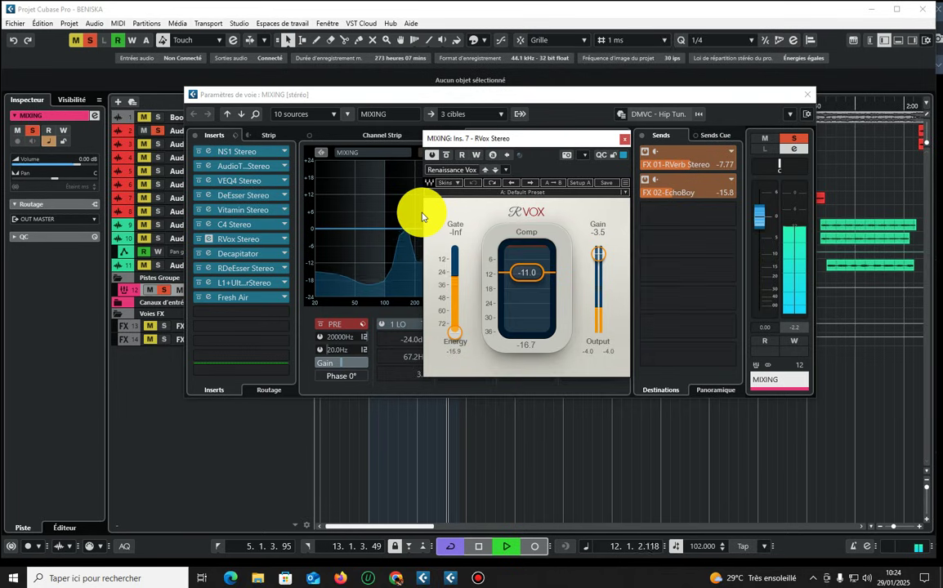
{"action": "left_click", "coordinate": [431, 155]}
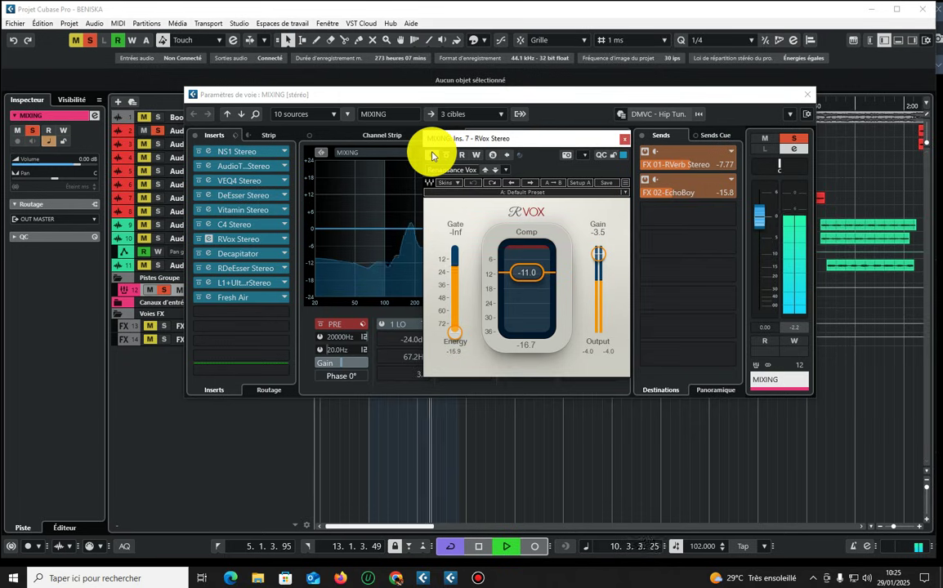
{"action": "key", "text": "space"}
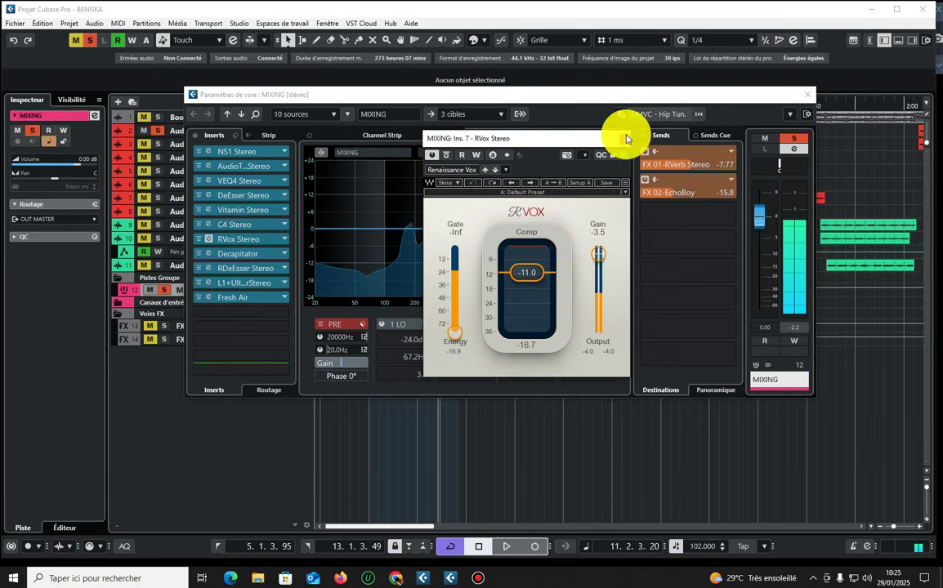
{"action": "left_click", "coordinate": [624, 138]}
Open the Decapitator insert on the MIXING group and compare the vocal with it switched off and on during playback.
{"action": "left_click", "coordinate": [208, 254]}
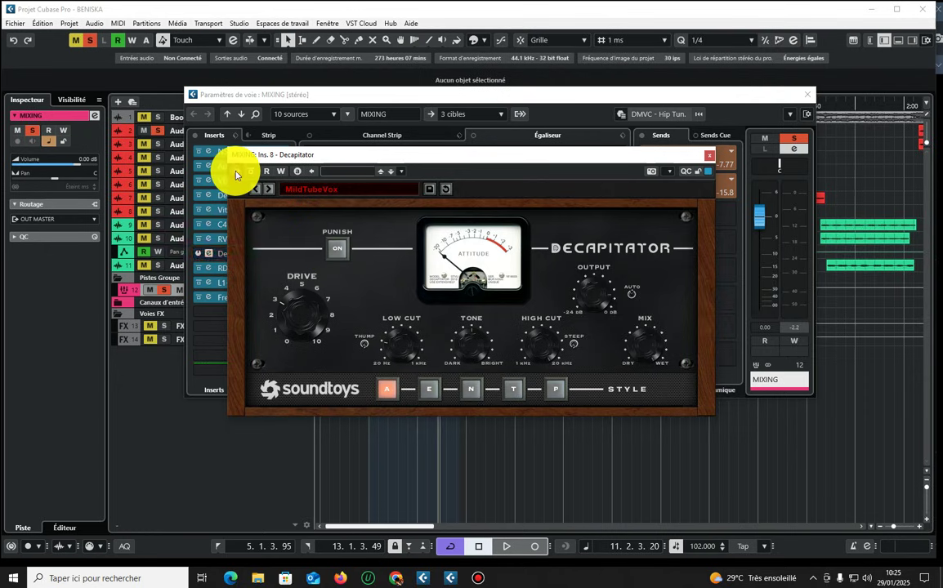
{"action": "key", "text": "space"}
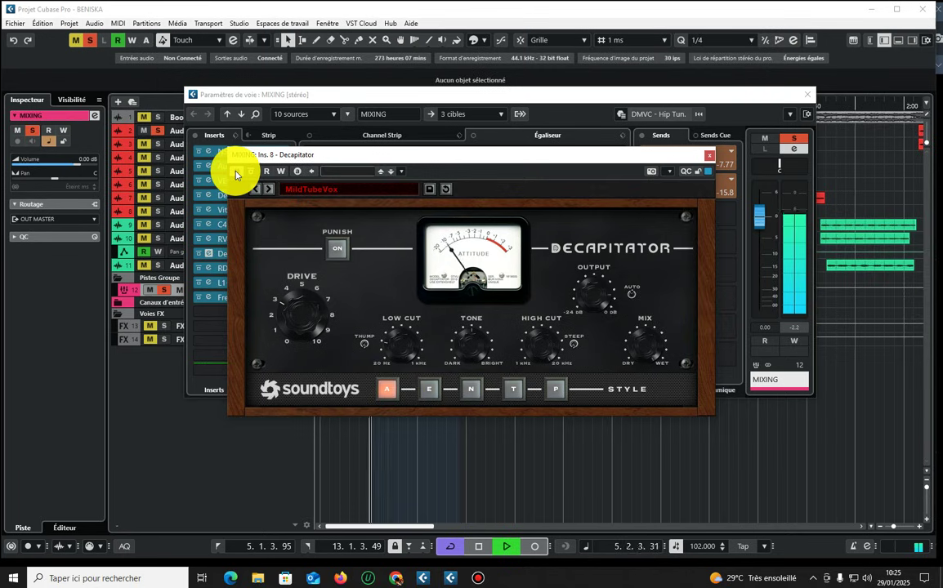
{"action": "key", "text": "space"}
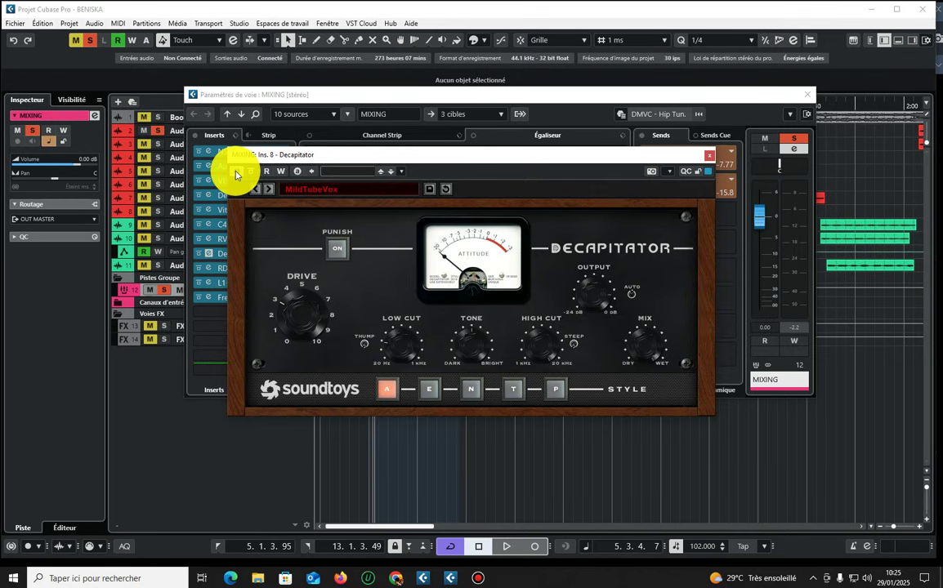
{"action": "key", "text": "space"}
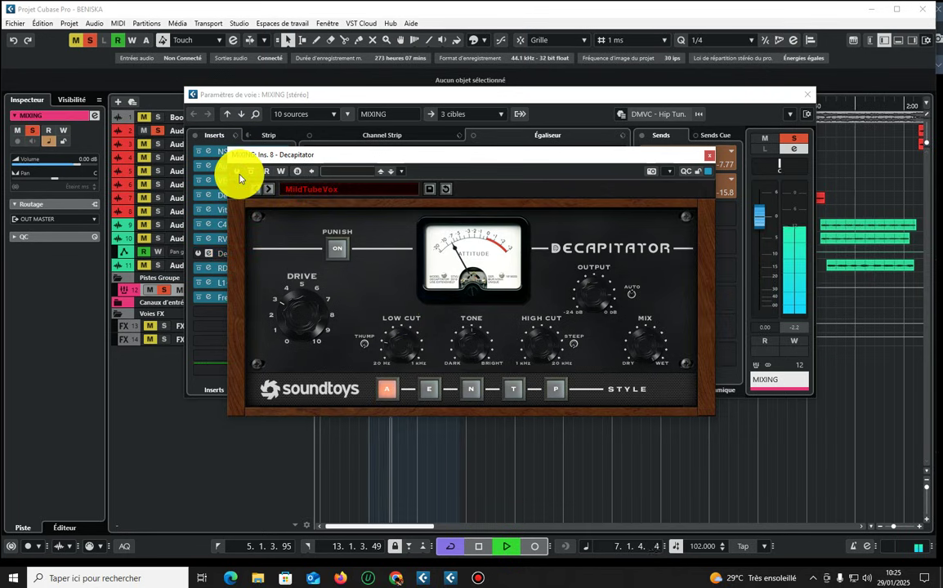
{"action": "key", "text": "space"}
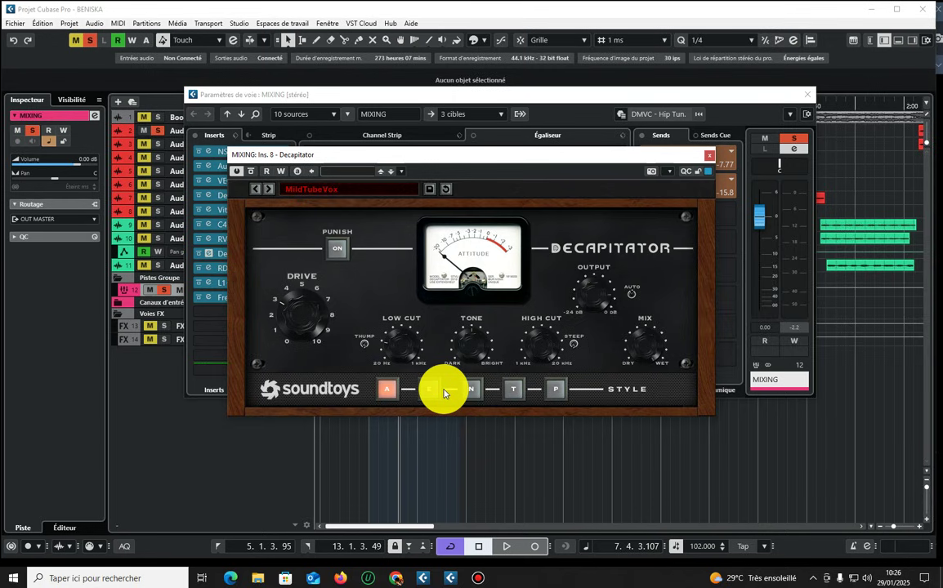
Select style A in the Decapitator and fine-tune its Output level while the vocal plays, closing the plug-in at the end.
{"action": "left_click", "coordinate": [384, 389]}
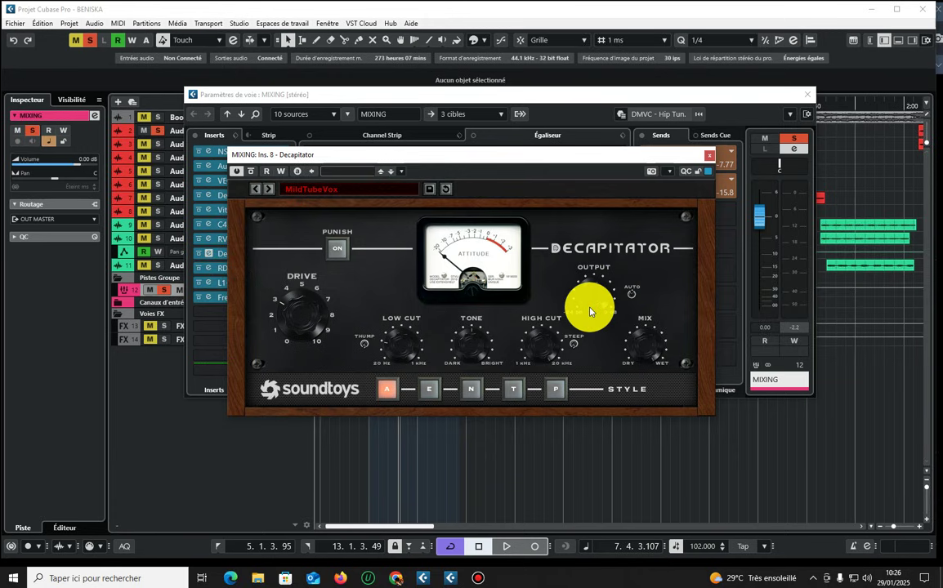
{"action": "left_click_drag", "start_coordinate": [594, 306], "coordinate": [599, 303]}
{"action": "key", "text": "space"}
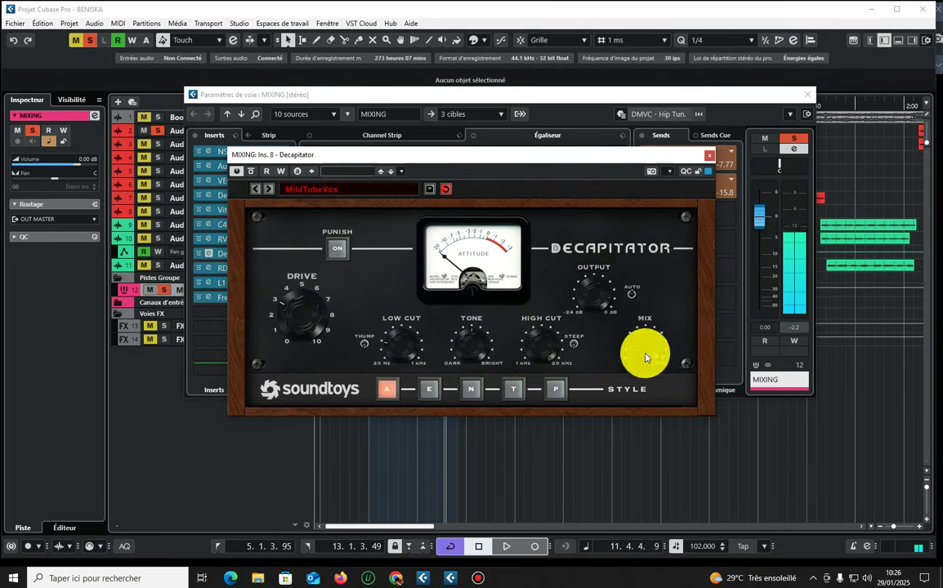
{"action": "left_click", "coordinate": [709, 154]}
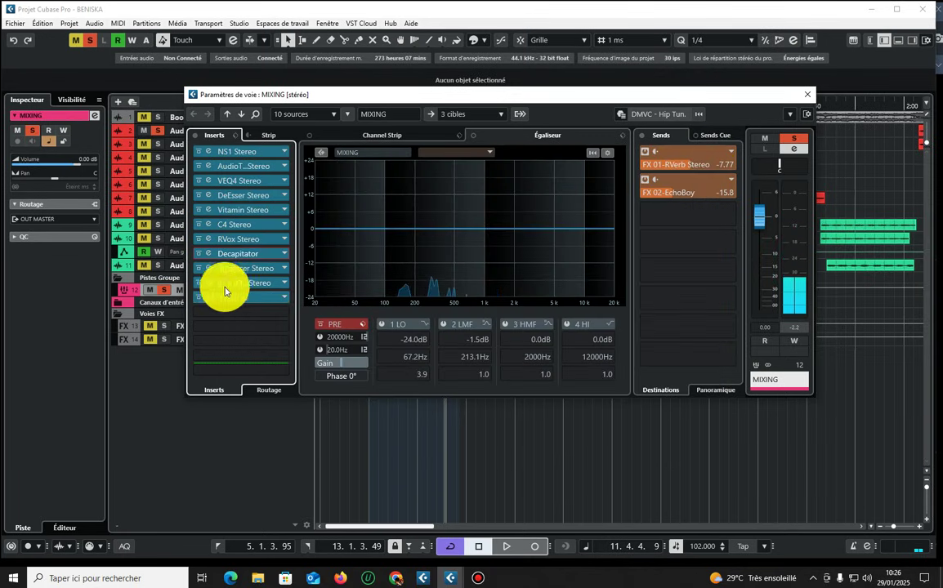
Open the RDeEsser Stereo insert on the MIXING group and audition the vocal with its side-chain monitoring switched on.
{"action": "left_click", "coordinate": [208, 272]}
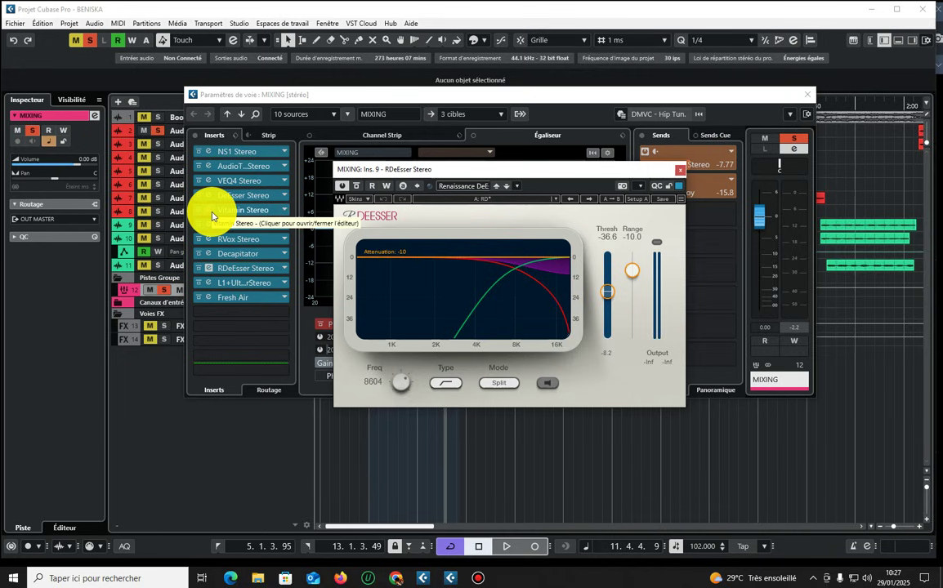
{"action": "key", "text": "space"}
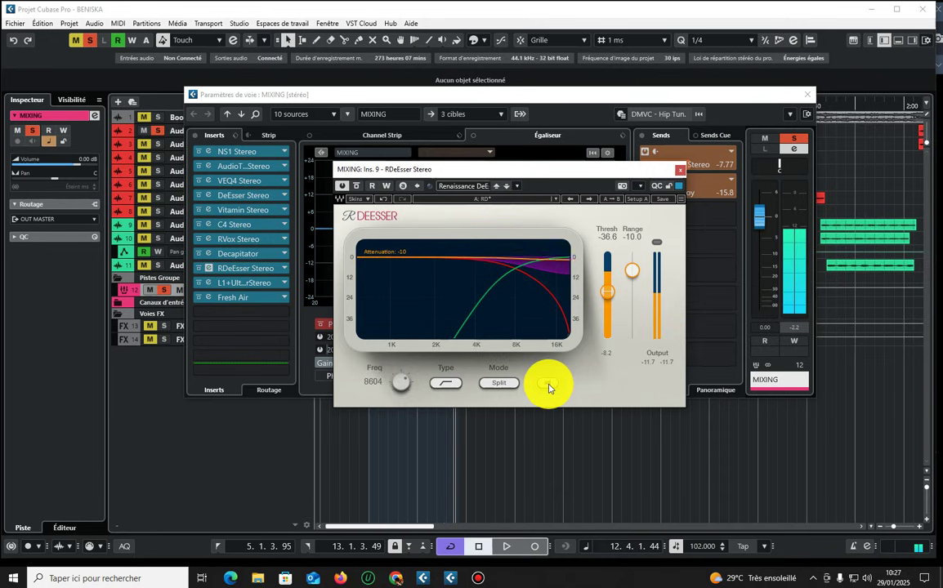
{"action": "key", "text": "space"}
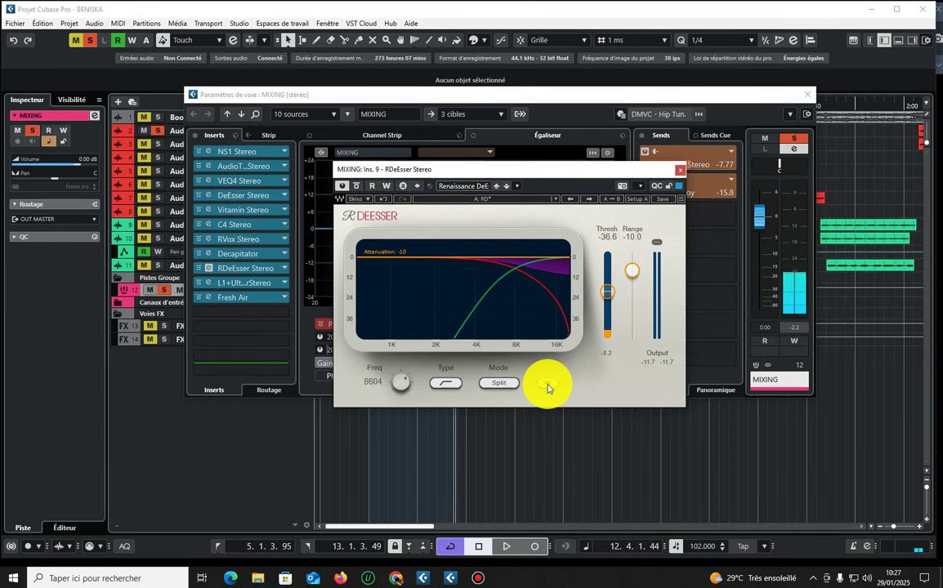
{"action": "key", "text": "space"}
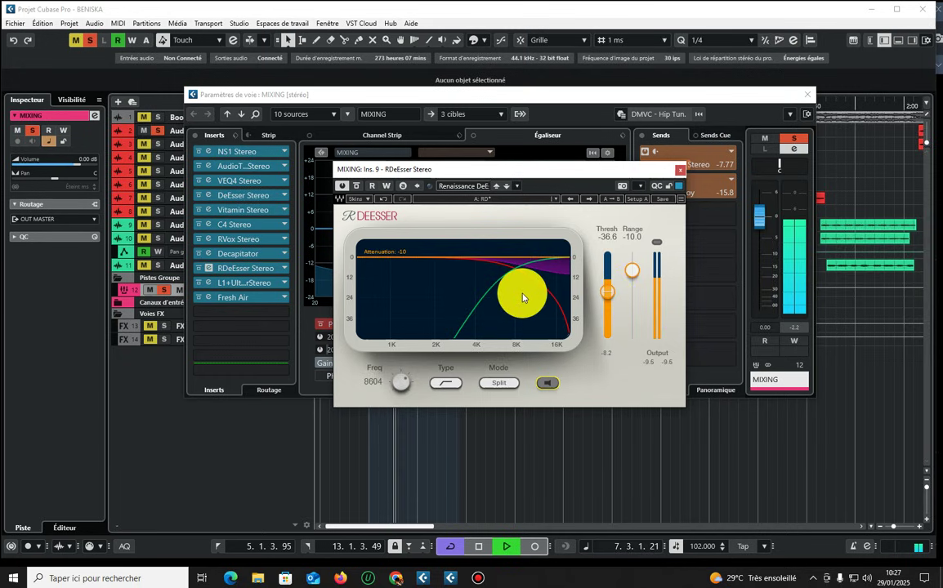
Compare the vocal with the RDeEsser switched off and on, and move its window off the insert list.
{"action": "left_click", "coordinate": [346, 185]}
{"action": "key", "text": "space"}
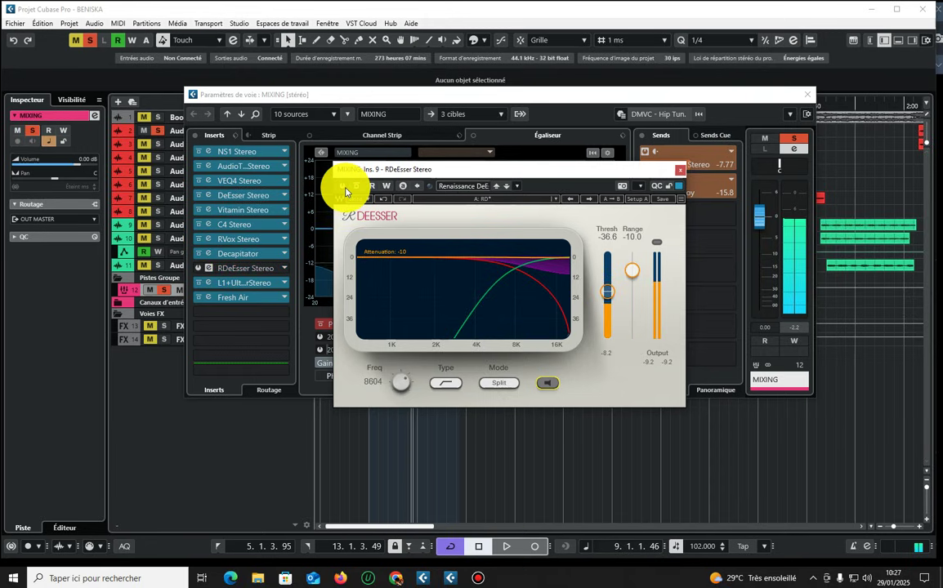
{"action": "left_click", "coordinate": [345, 190]}
{"action": "key", "text": "space"}
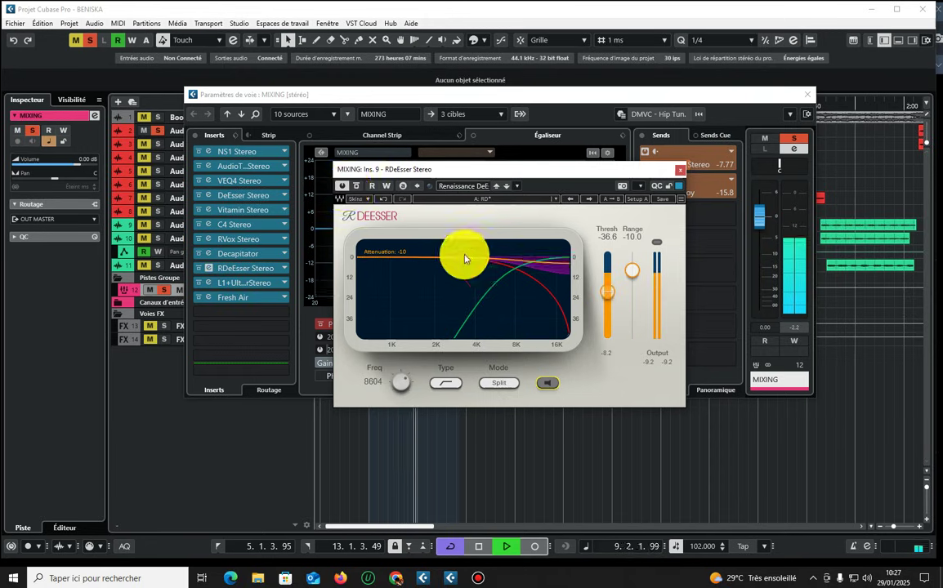
{"action": "left_click_drag", "start_coordinate": [555, 176], "coordinate": [626, 139]}
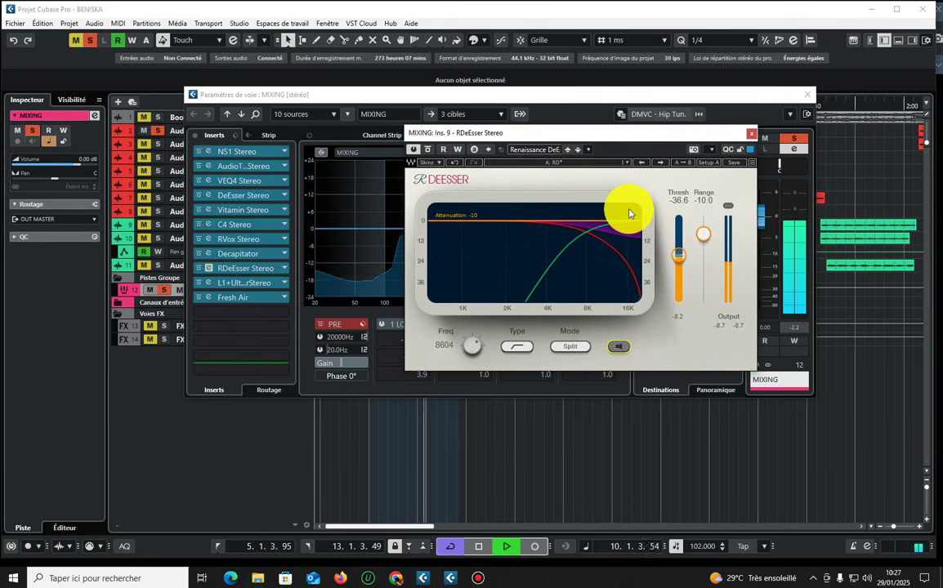
Switch off the RDeEsser's side-chain monitoring, and replay the vocal through it before closing the plug-in.
{"action": "left_click", "coordinate": [754, 135]}
{"action": "left_click", "coordinate": [211, 268]}
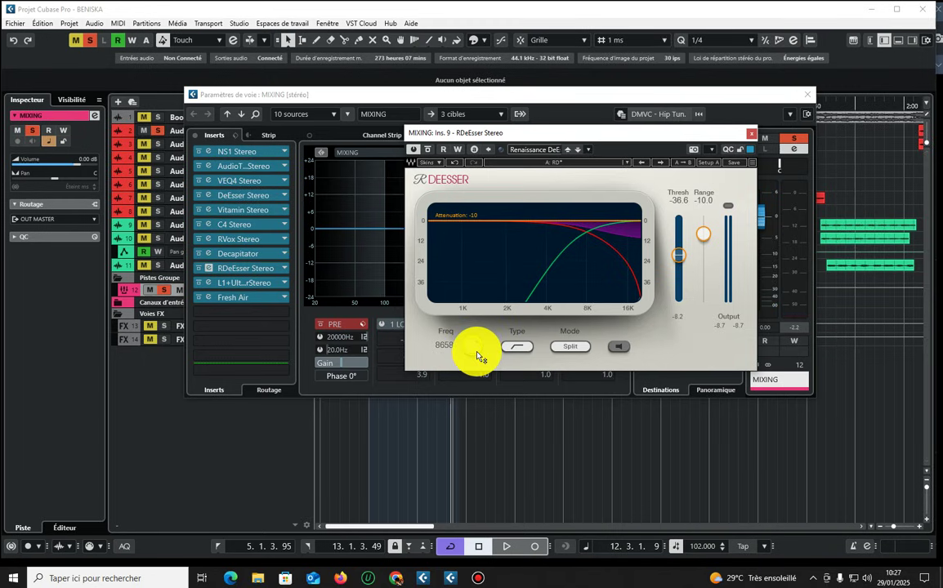
{"action": "key", "text": "space"}
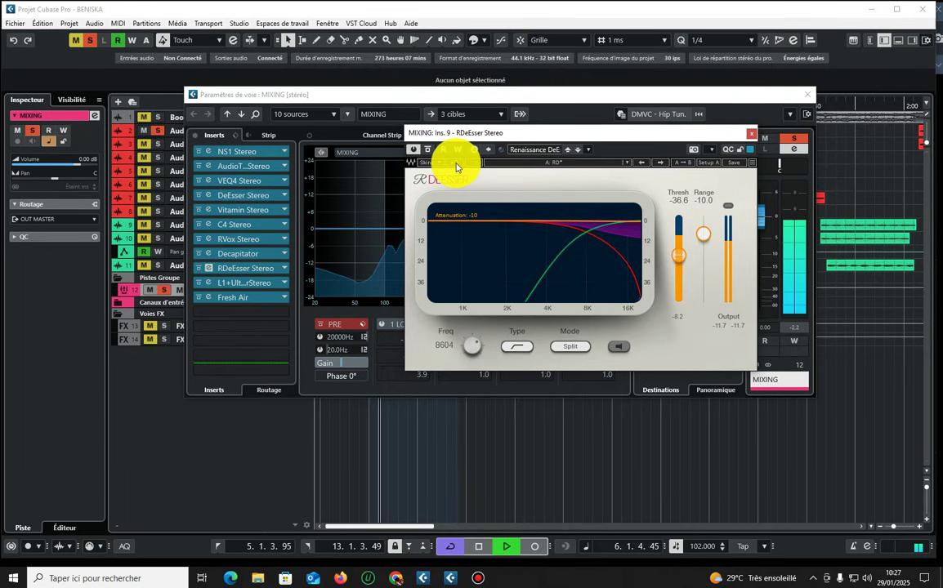
{"action": "left_click", "coordinate": [751, 133]}
Open the L1+ Ultramaximizer insert on the MIXING group, examine its Threshold and Out Ceiling during playback, and close it.
{"action": "left_click", "coordinate": [210, 283]}
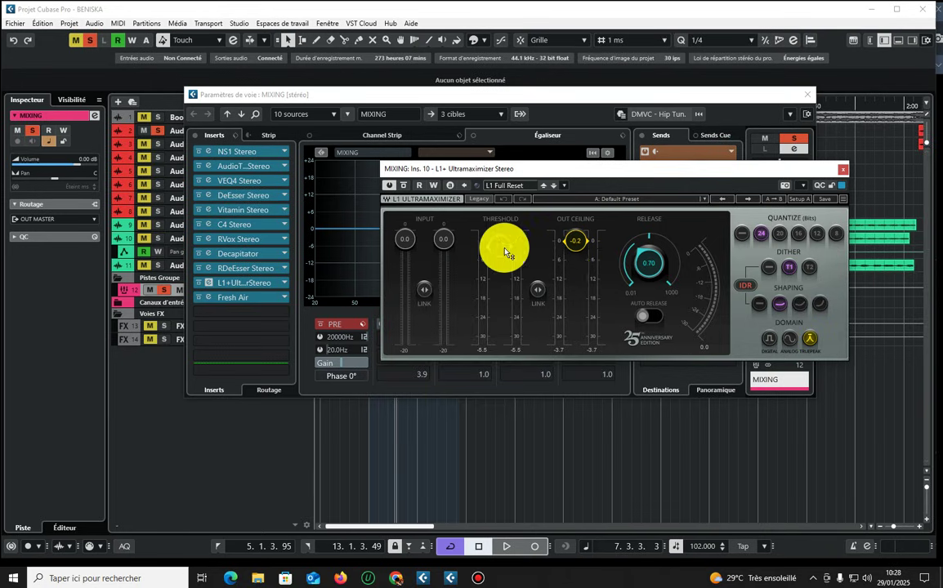
{"action": "key", "text": "space"}
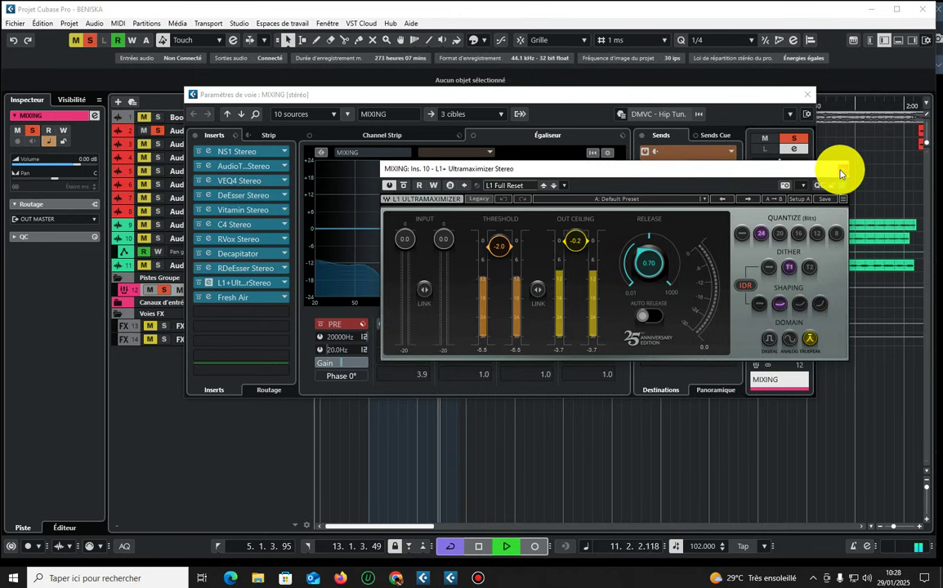
{"action": "key", "text": "space"}
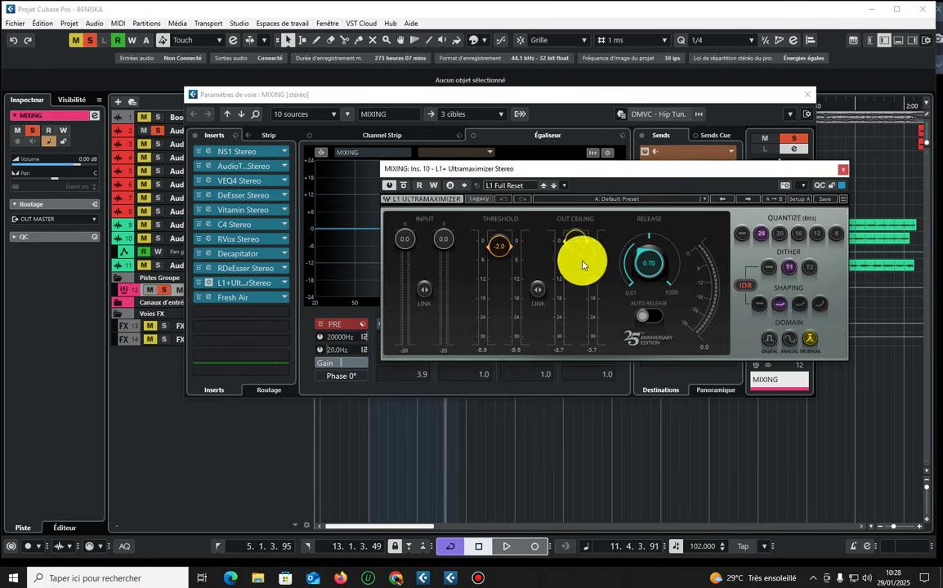
{"action": "left_click", "coordinate": [842, 168]}
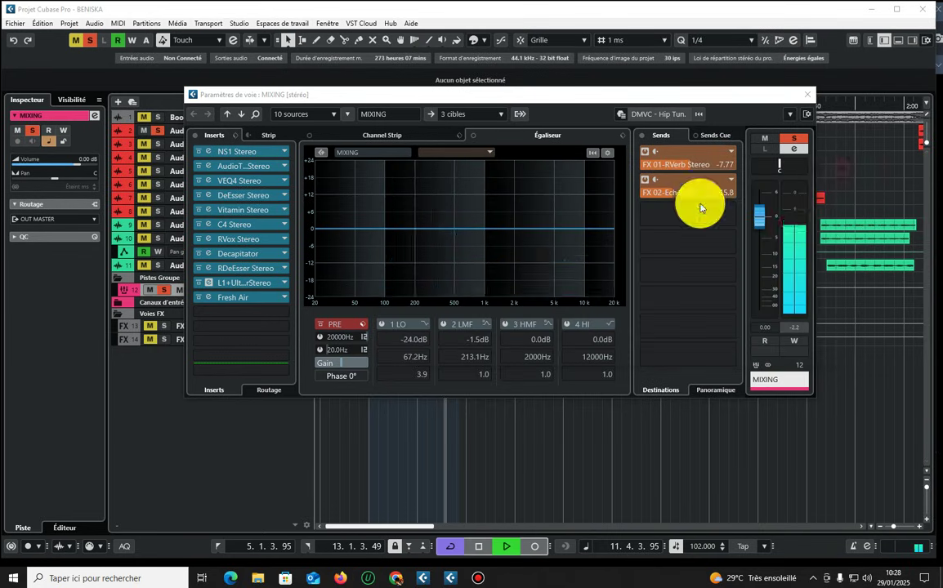
Open the Fresh Air insert on the MIXING group and examine its Mid Air and High Air settings, rearranging the windows around it.
{"action": "left_click", "coordinate": [210, 299]}
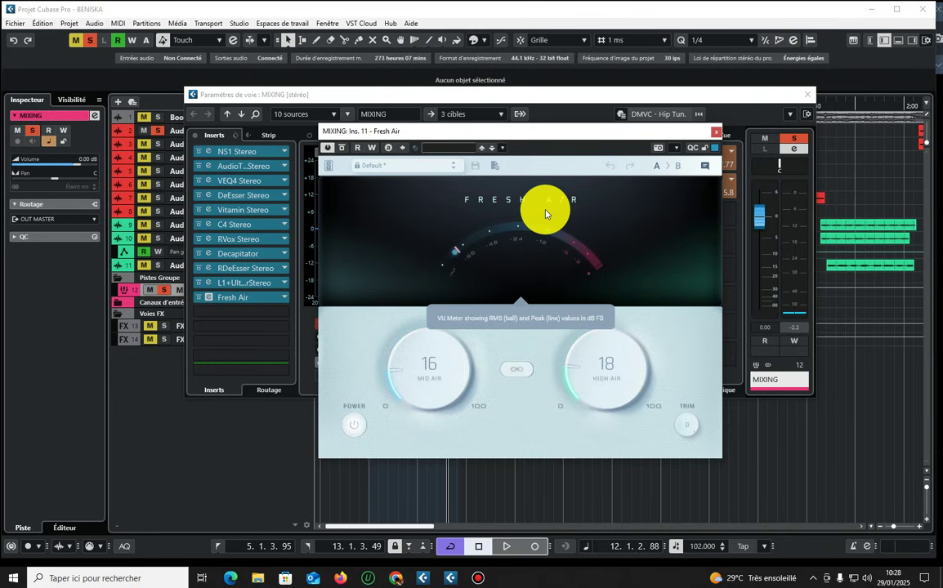
{"action": "left_click_drag", "start_coordinate": [468, 100], "coordinate": [487, 177]}
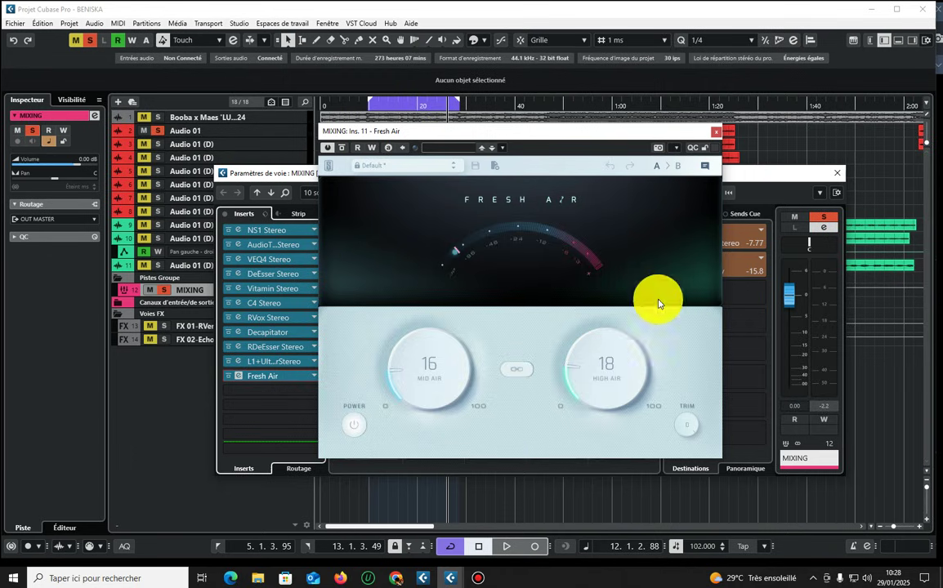
{"action": "left_click", "coordinate": [541, 147]}
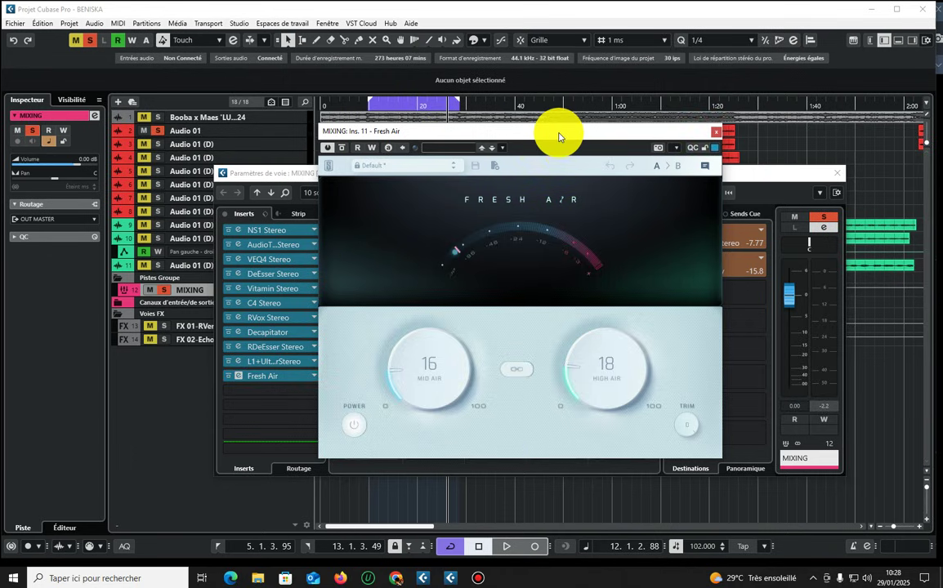
{"action": "left_click_drag", "start_coordinate": [559, 137], "coordinate": [506, 155]}
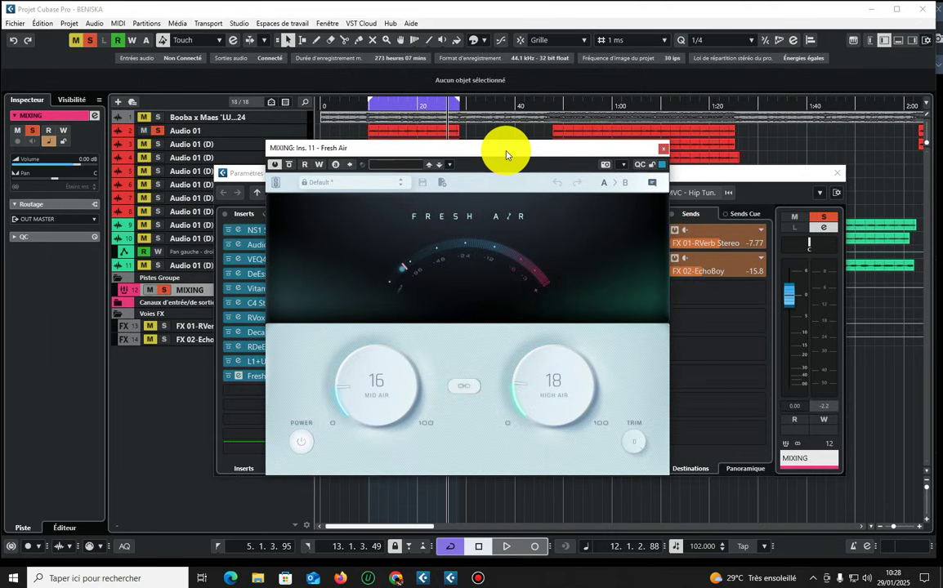
{"action": "left_click", "coordinate": [663, 148]}
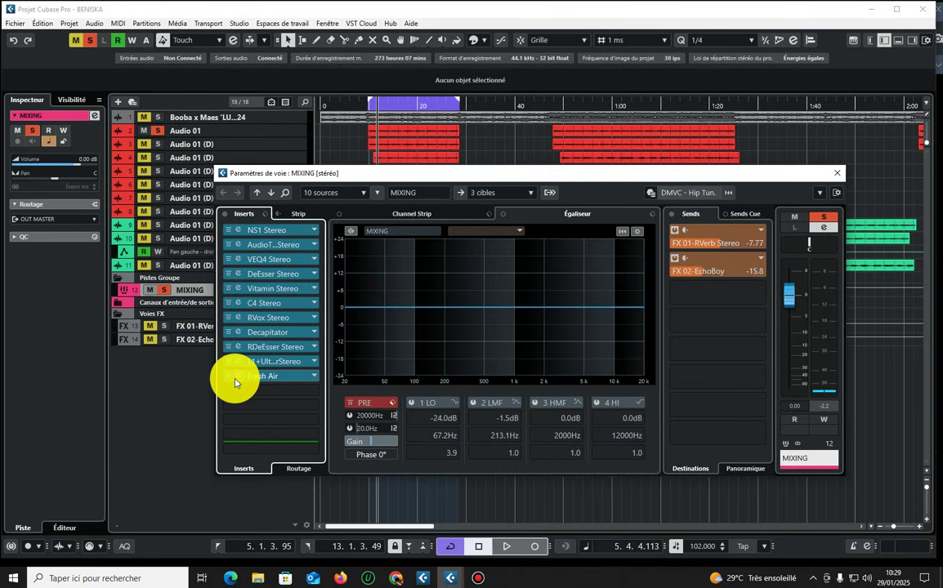
Set Fresh Air's High Air to 21 while the vocal plays, and close the plug-in and the MIXING channel settings.
{"action": "key", "text": "space"}
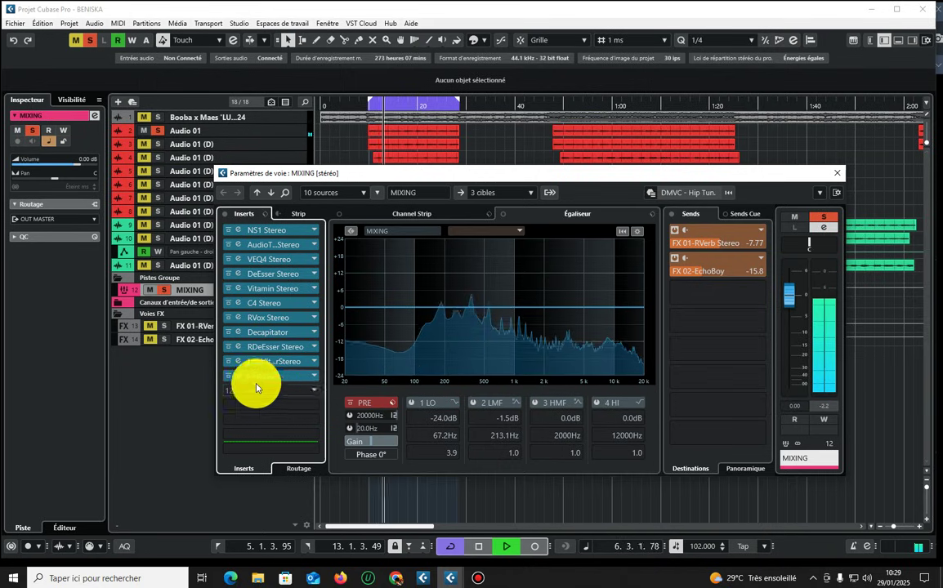
{"action": "left_click", "coordinate": [237, 379]}
{"action": "left_click_drag", "start_coordinate": [515, 384], "coordinate": [543, 389]}
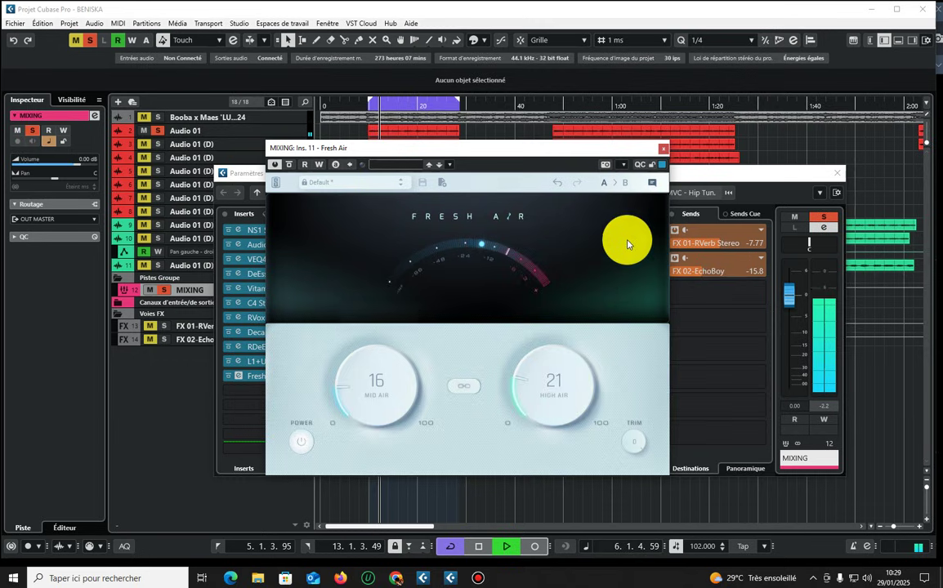
{"action": "left_click", "coordinate": [662, 150]}
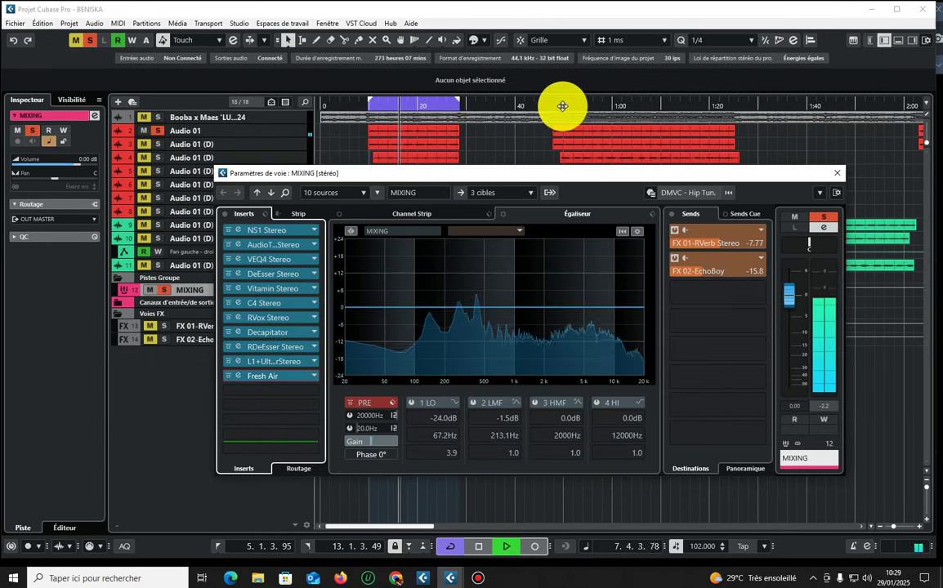
{"action": "key", "text": "Escape"}
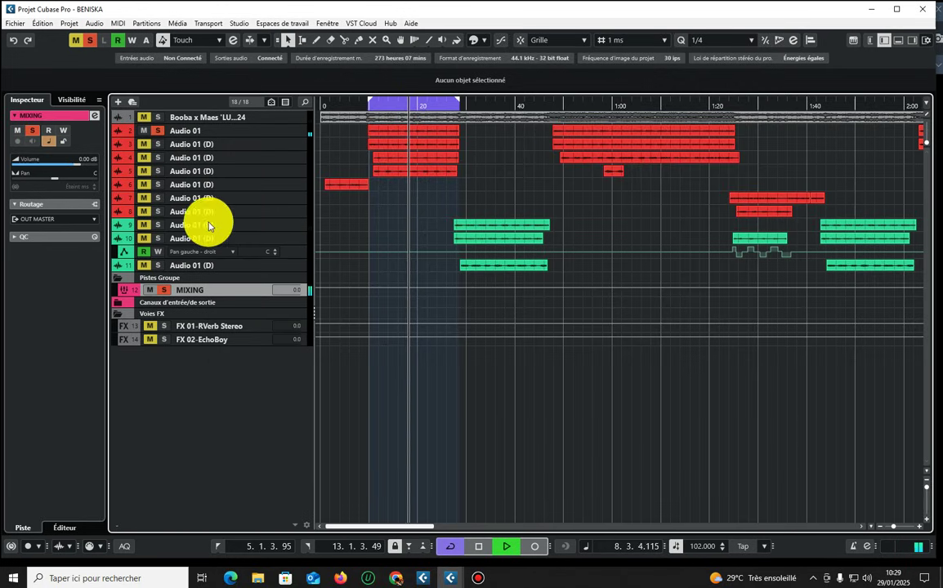
Solo the vocal on track 9, loop its first clip, and play it back with the track selected.
{"action": "left_click", "coordinate": [158, 224]}
{"action": "key", "text": "space"}
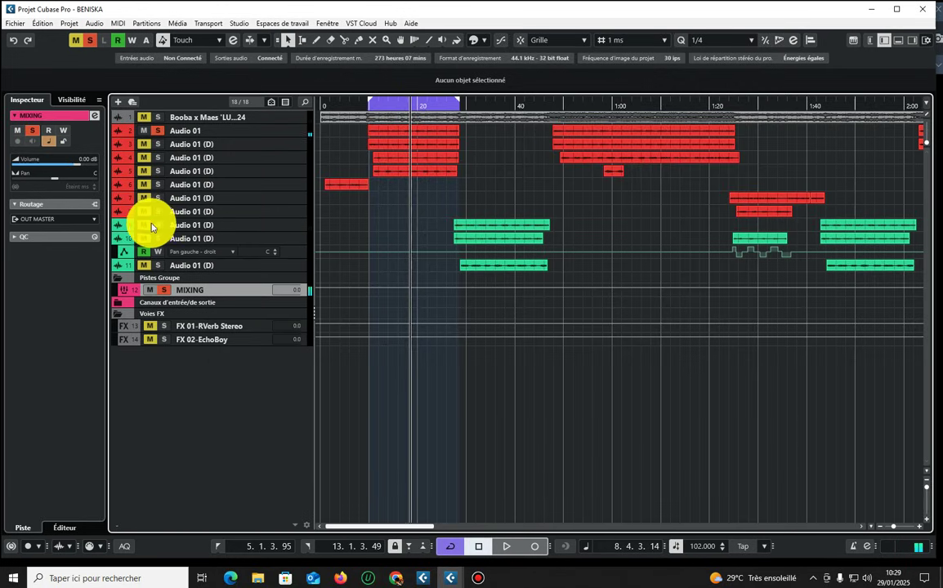
{"action": "left_click", "coordinate": [512, 237]}
{"action": "key", "text": "p"}
{"action": "left_click", "coordinate": [452, 109]}
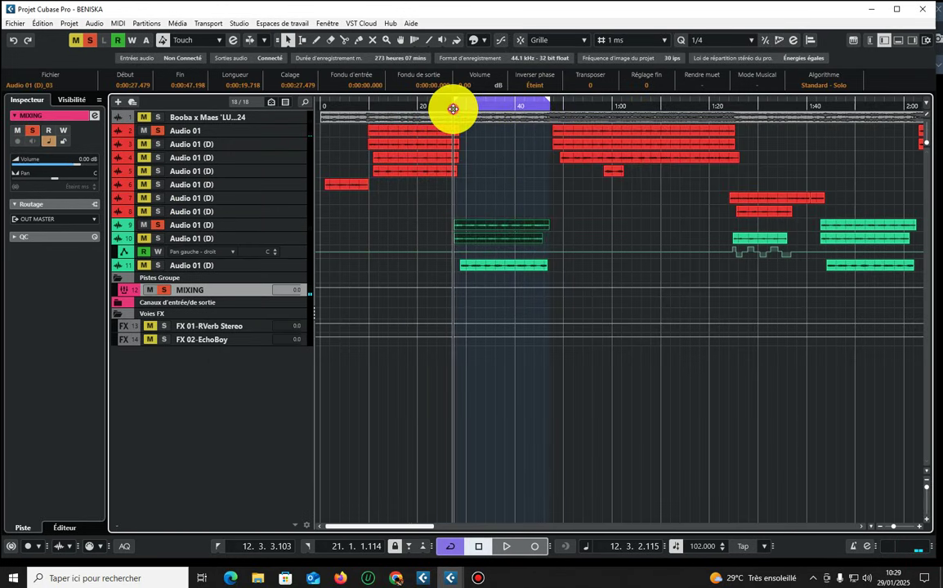
{"action": "key", "text": "space"}
{"action": "left_click", "coordinate": [290, 225]}
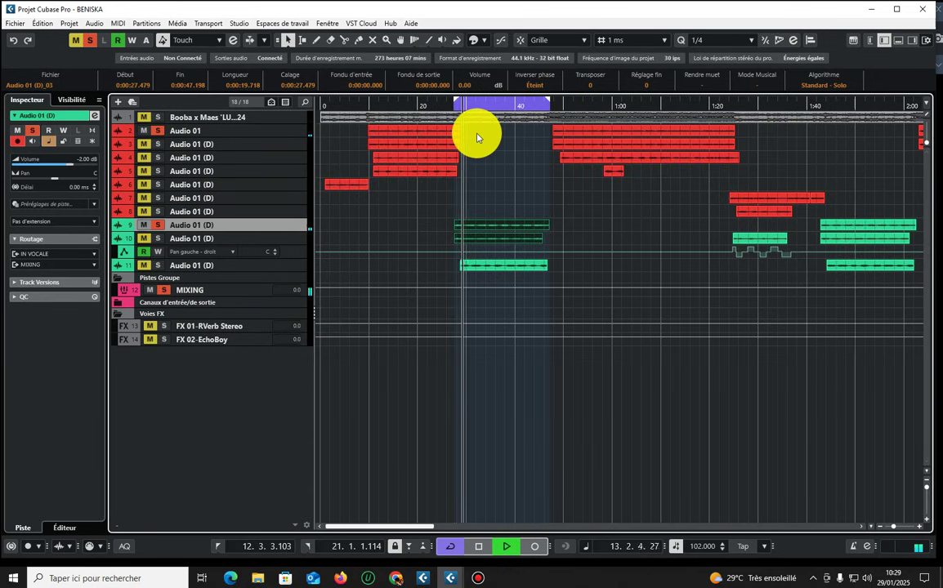
Enlarge the arrangement and examine the vocal clips and their waveforms while the track 9 vocal plays.
{"action": "key", "text": "h"}
{"action": "key", "text": "h"}
{"action": "key", "text": "h"}
{"action": "key", "text": "h"}
{"action": "key", "text": "h"}
{"action": "key", "text": "h"}
{"action": "key", "text": "h"}
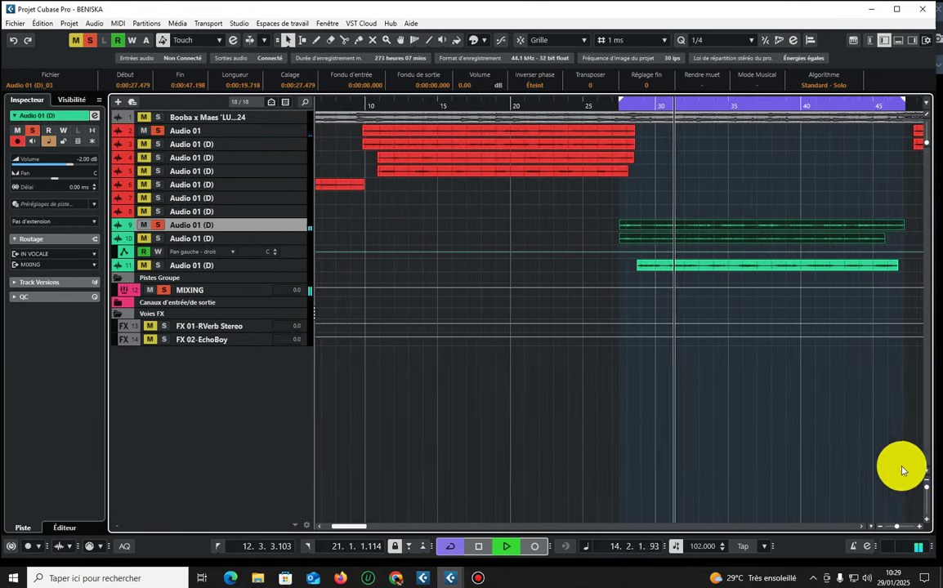
{"action": "left_click", "coordinate": [922, 489]}
{"action": "scroll", "coordinate": [625, 260], "scroll_direction": "up", "scroll_amount": 5}
{"action": "scroll", "coordinate": [604, 232], "scroll_direction": "down", "scroll_amount": 8}
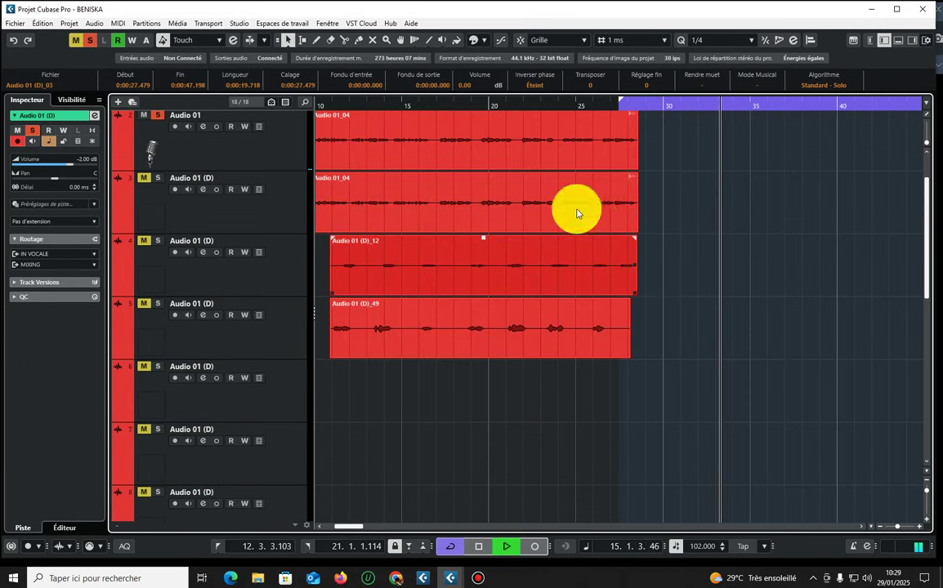
Loop the first Audio_04 clip on the Audio 01 track and briefly play it with that track selected.
{"action": "double_click", "coordinate": [359, 105]}
{"action": "scroll", "coordinate": [342, 160], "scroll_direction": "up", "scroll_amount": 2}
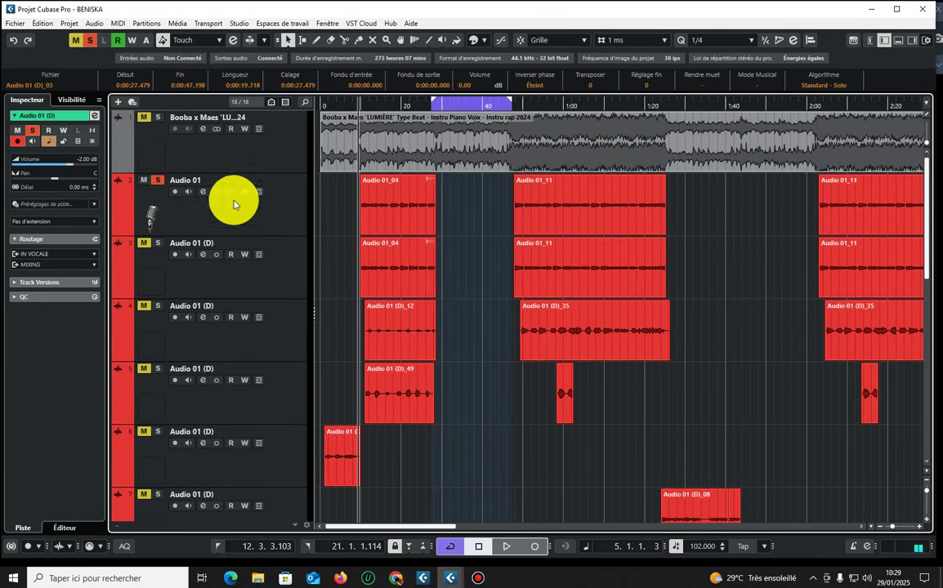
{"action": "scroll", "coordinate": [362, 285], "scroll_direction": "down", "scroll_amount": 6}
{"action": "scroll", "coordinate": [362, 284], "scroll_direction": "up", "scroll_amount": 6}
{"action": "left_click", "coordinate": [406, 189]}
{"action": "left_click", "coordinate": [218, 209]}
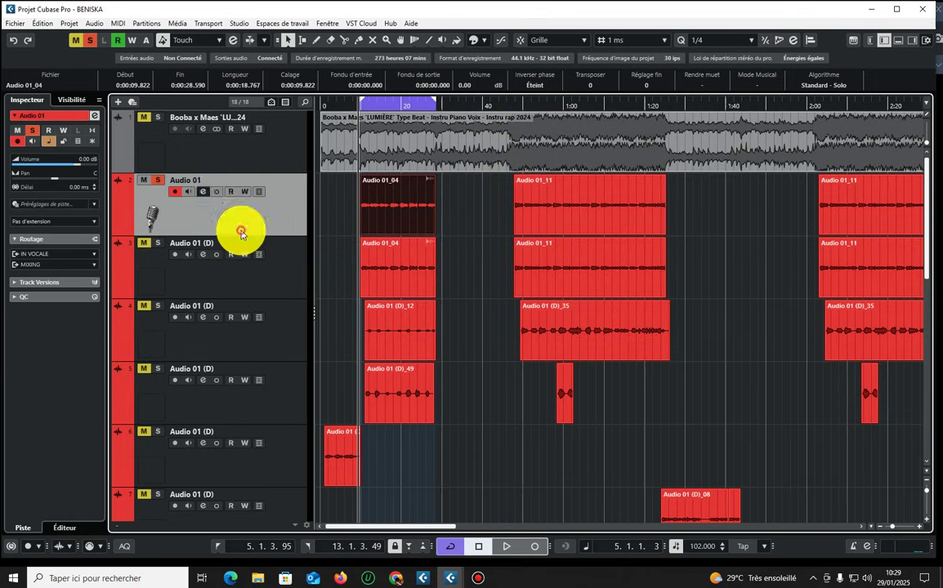
{"action": "key", "text": "z"}
{"action": "key", "text": "z"}
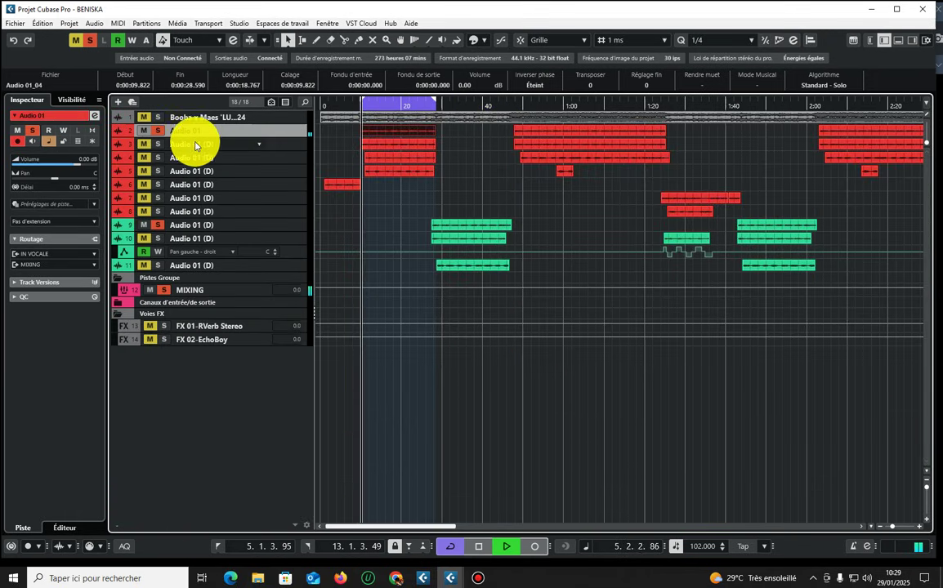
{"action": "key", "text": "space"}
Compare the looped vocal with all of the MIXING group's inserts bypassed and active, and close its channel settings.
{"action": "left_click", "coordinate": [235, 290]}
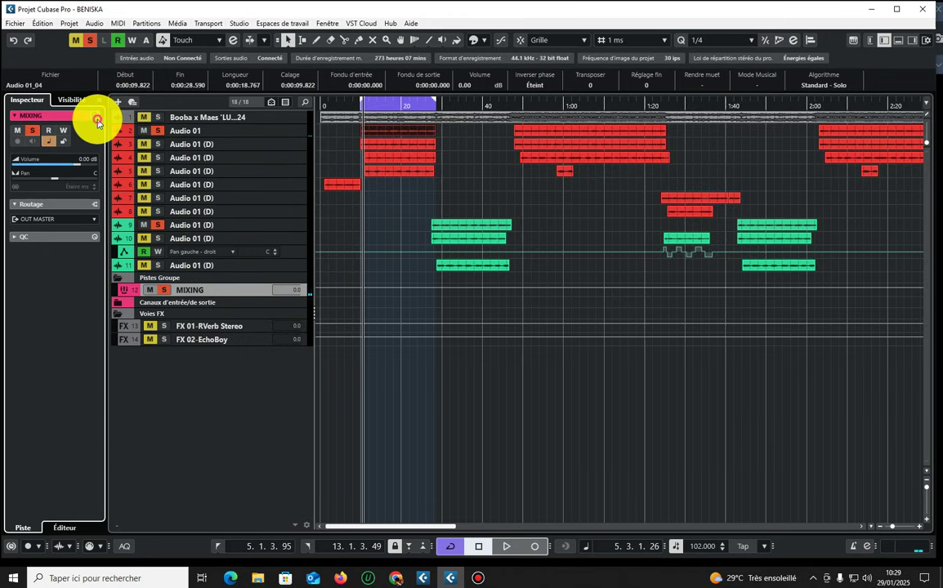
{"action": "left_click", "coordinate": [95, 116]}
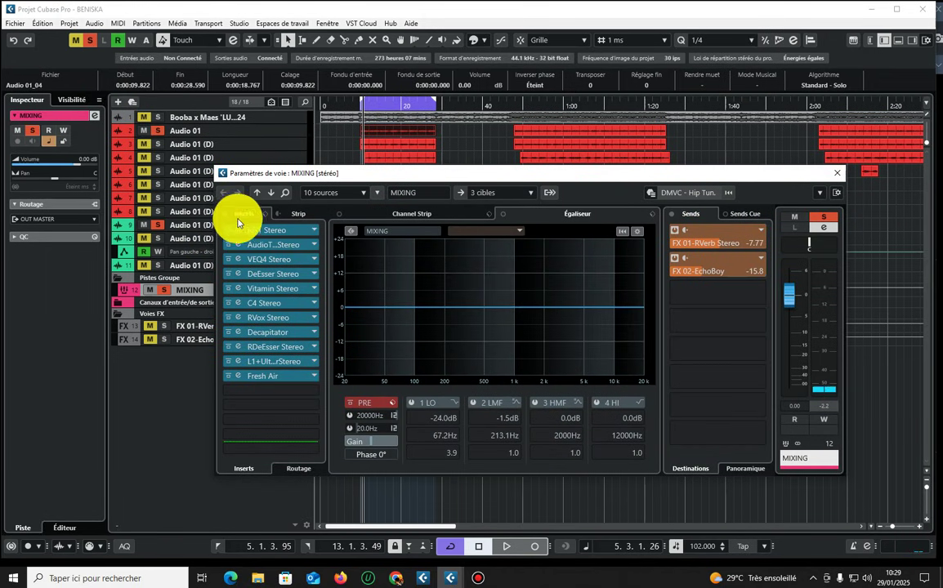
{"action": "key", "text": "space"}
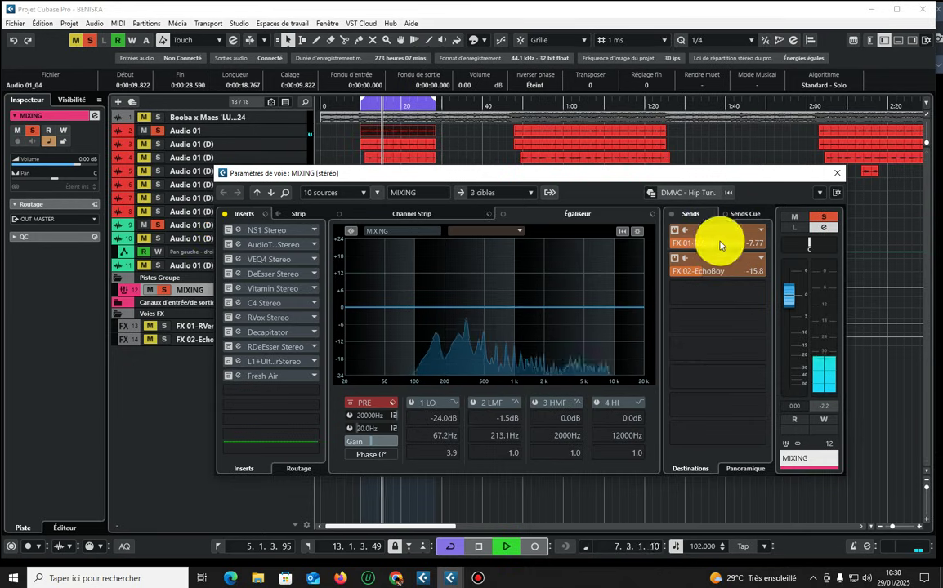
{"action": "left_click", "coordinate": [225, 215]}
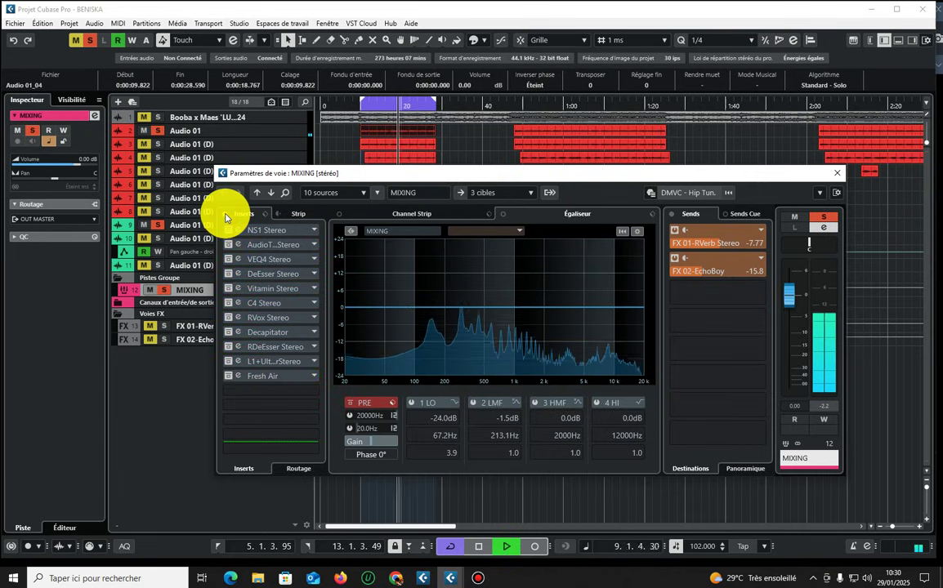
{"action": "left_click", "coordinate": [224, 215]}
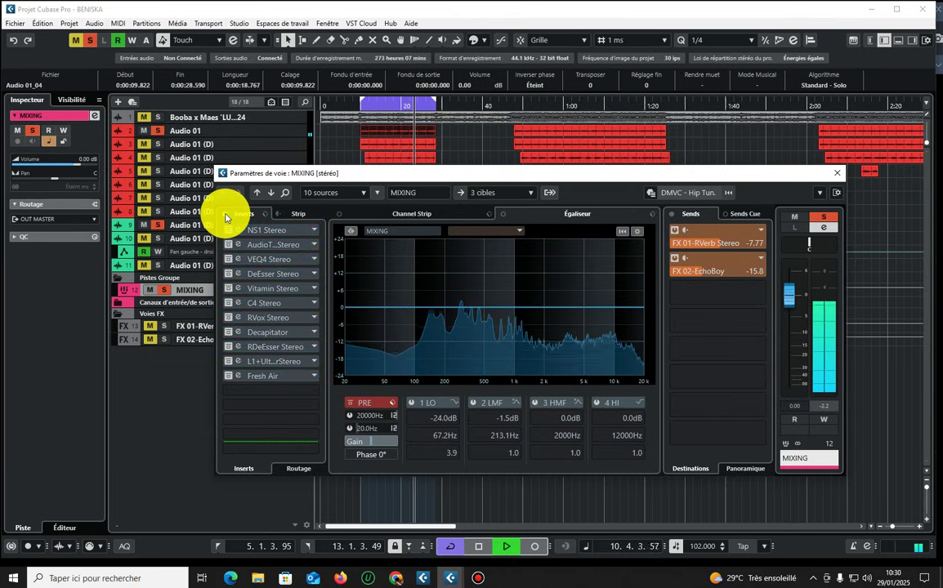
{"action": "left_click", "coordinate": [224, 215]}
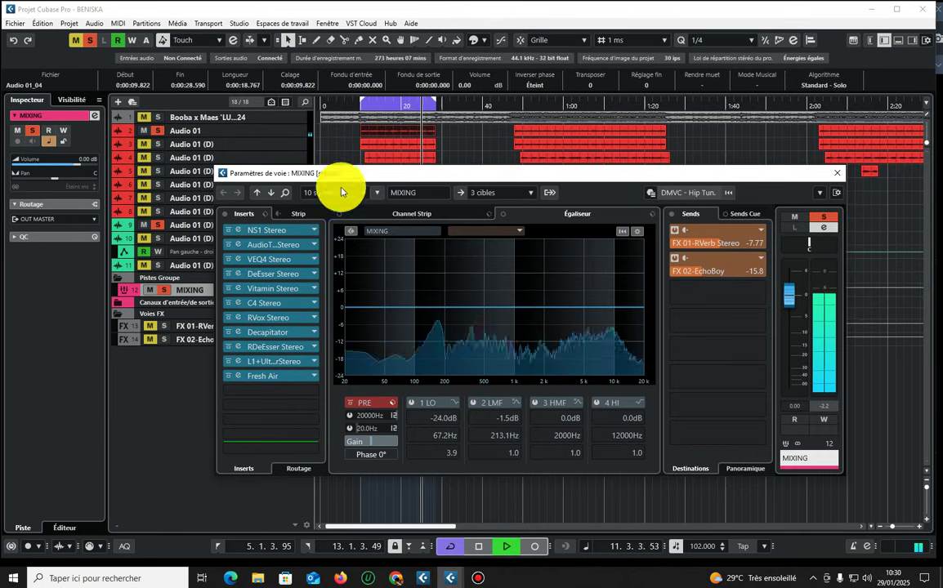
{"action": "left_click", "coordinate": [837, 174]}
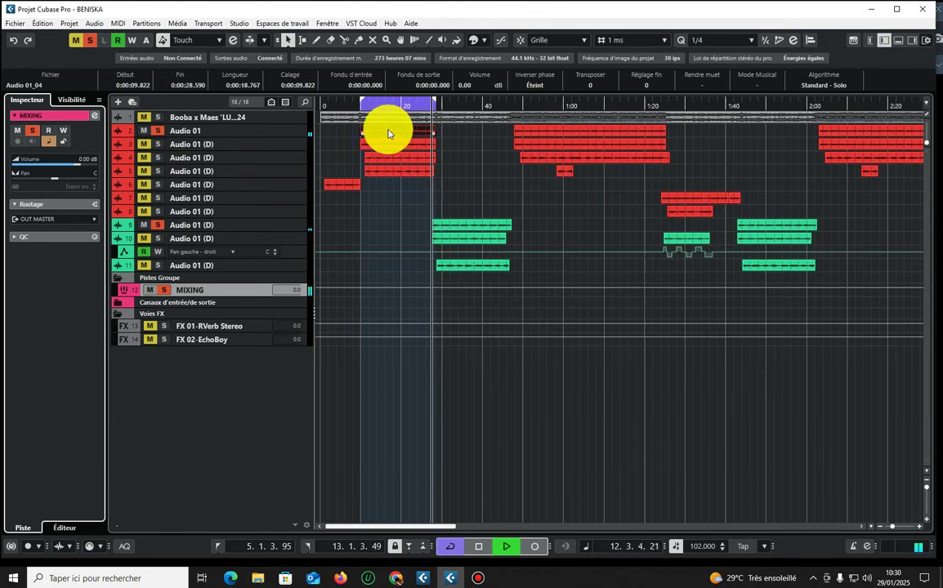
Solo the instrumental and both FX channels for playback, and set the MIXING group's RVerb Stereo send to -6.81.
{"action": "left_click", "coordinate": [453, 196]}
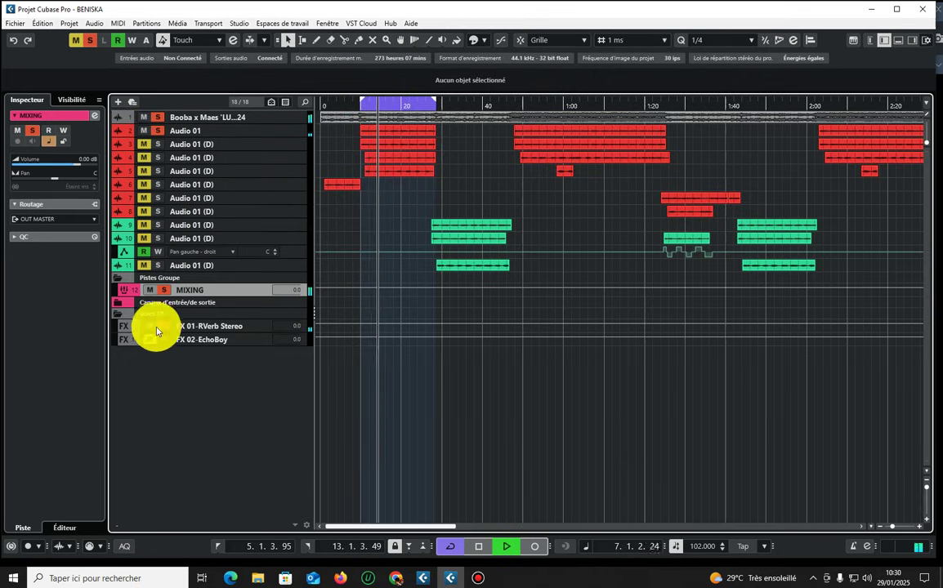
{"action": "left_click", "coordinate": [94, 115]}
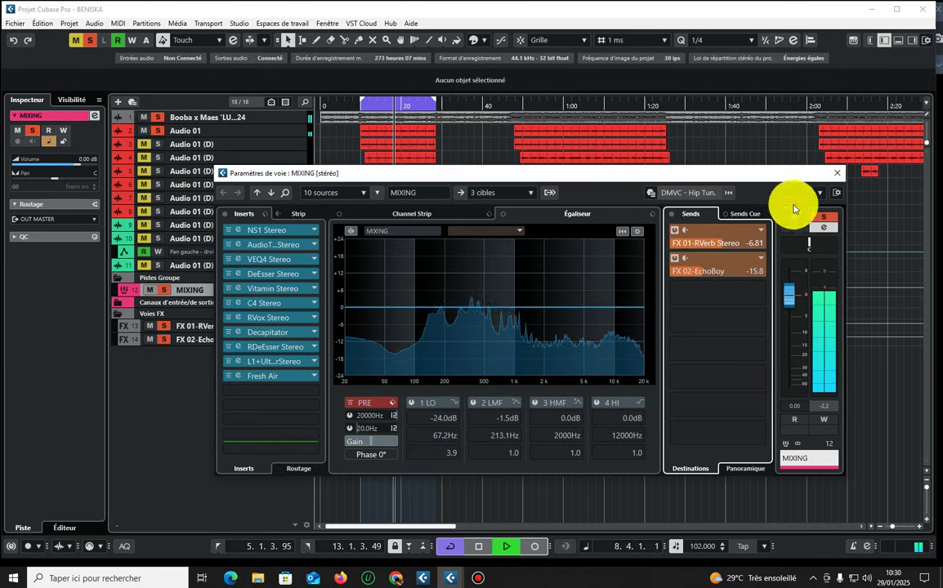
{"action": "left_click", "coordinate": [837, 172]}
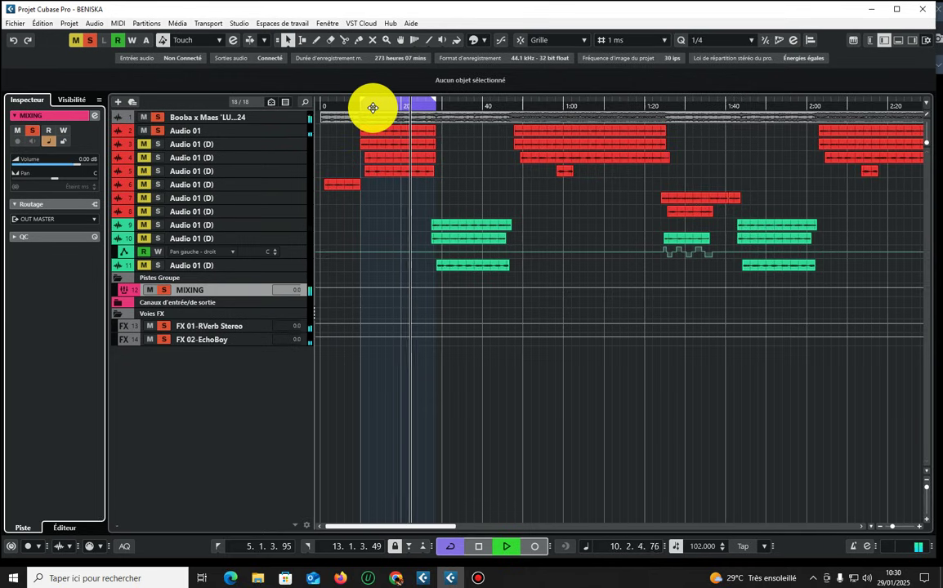
{"action": "key", "text": "space"}
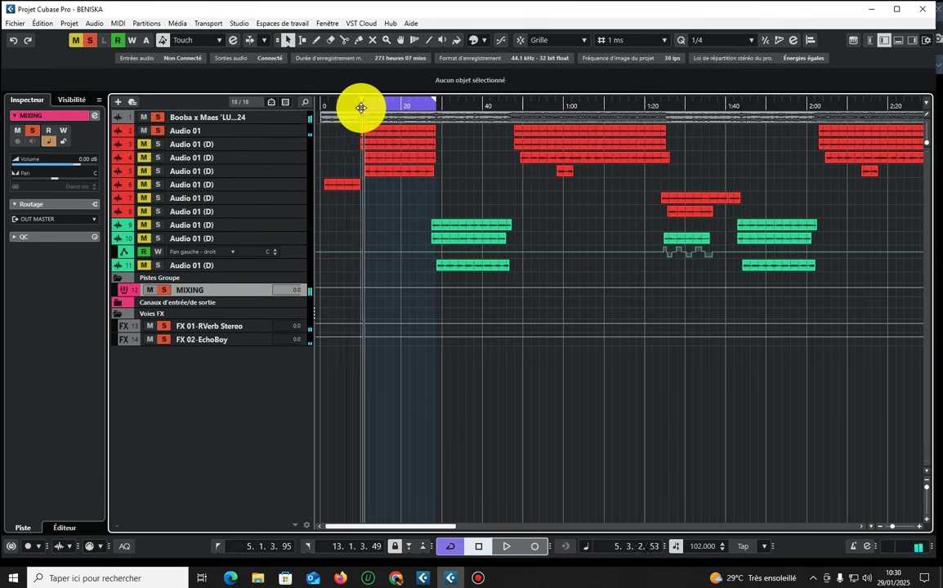
Open the RVerb plug-in on the FX 01 channel, examine its Hall 1 settings during playback, and close both windows.
{"action": "left_click", "coordinate": [225, 330]}
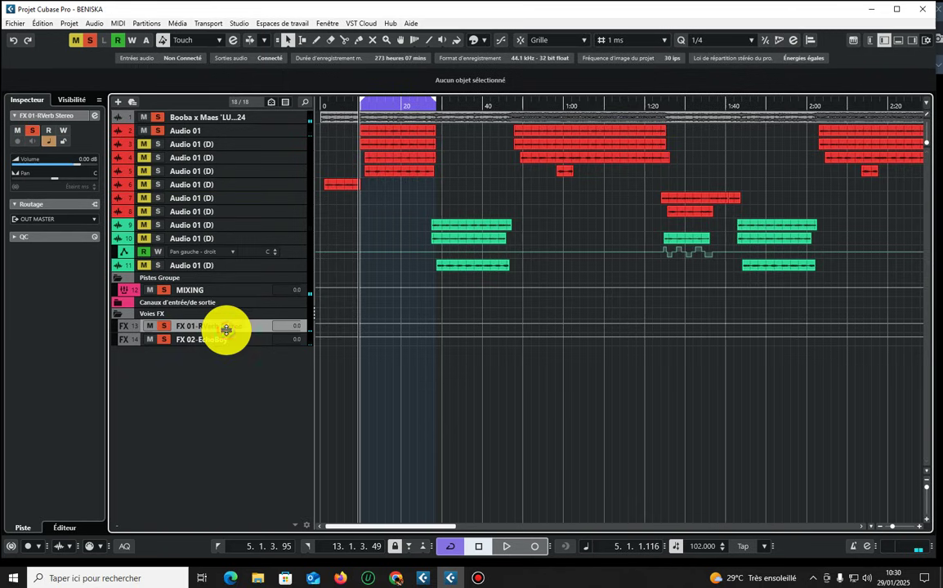
{"action": "left_click", "coordinate": [93, 116]}
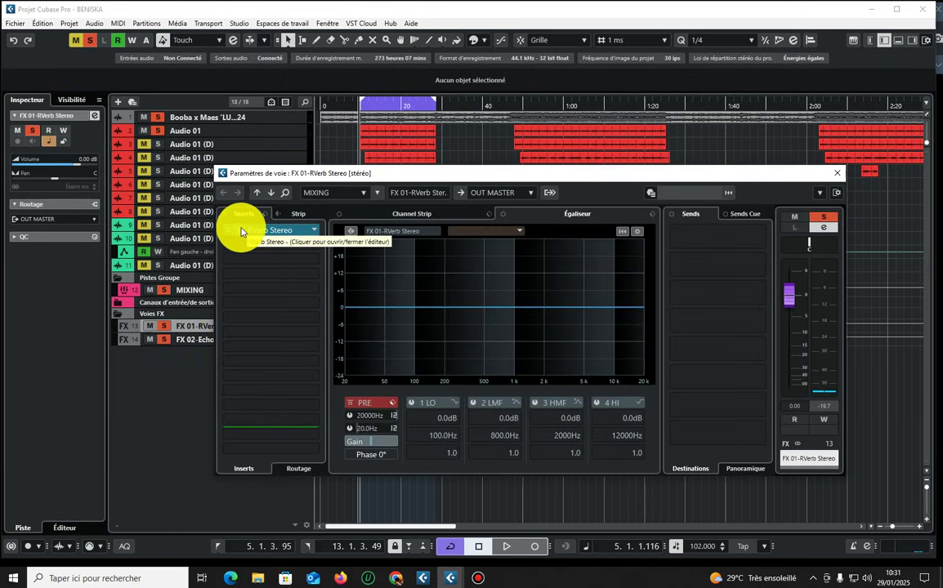
{"action": "key", "text": "space"}
{"action": "left_click", "coordinate": [242, 232]}
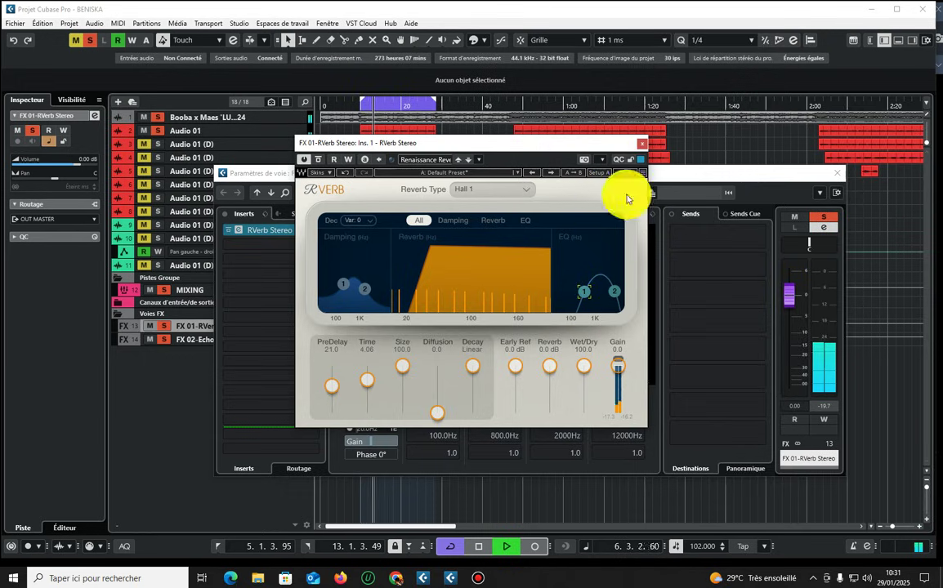
{"action": "left_click", "coordinate": [642, 143]}
{"action": "left_click", "coordinate": [835, 172]}
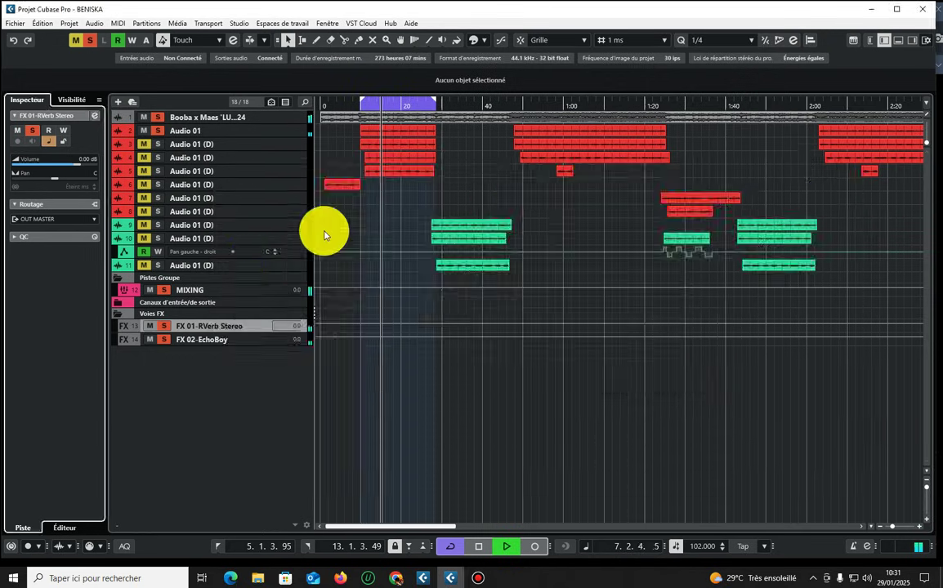
Look at the MIXING group's inserts and sends in its channel settings during playback, and close the window.
{"action": "left_click", "coordinate": [245, 288]}
{"action": "left_click", "coordinate": [95, 117]}
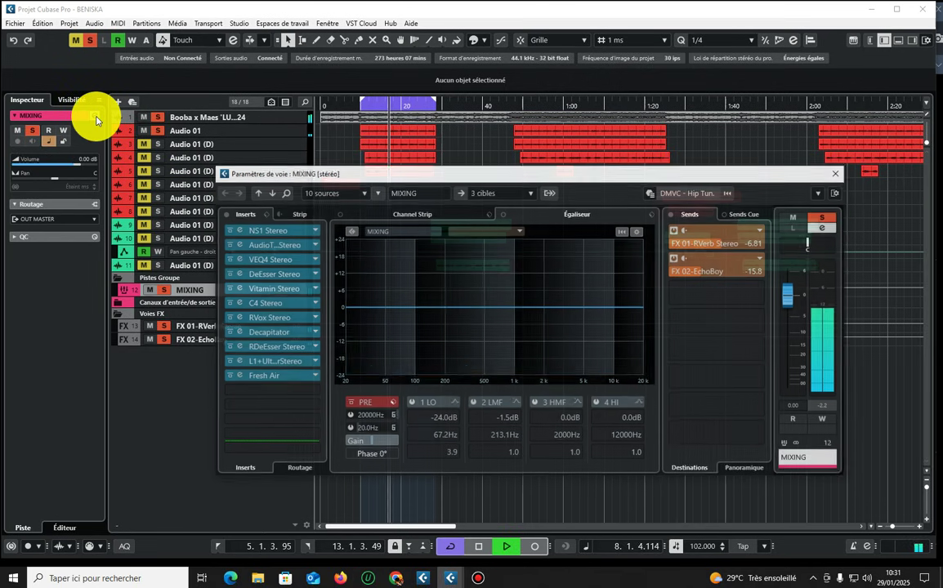
{"action": "left_click", "coordinate": [95, 118]}
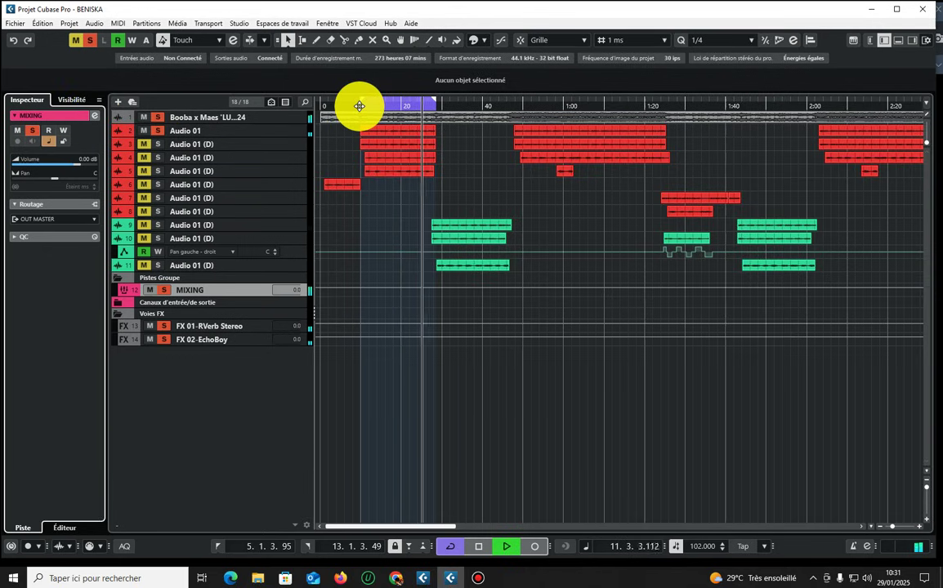
Restart the loop, take the instrumental and both FX channels out of solo, and clear the solos on vocal tracks 5 to 10.
{"action": "key", "text": "space"}
{"action": "key", "text": "space"}
{"action": "left_click", "coordinate": [269, 132]}
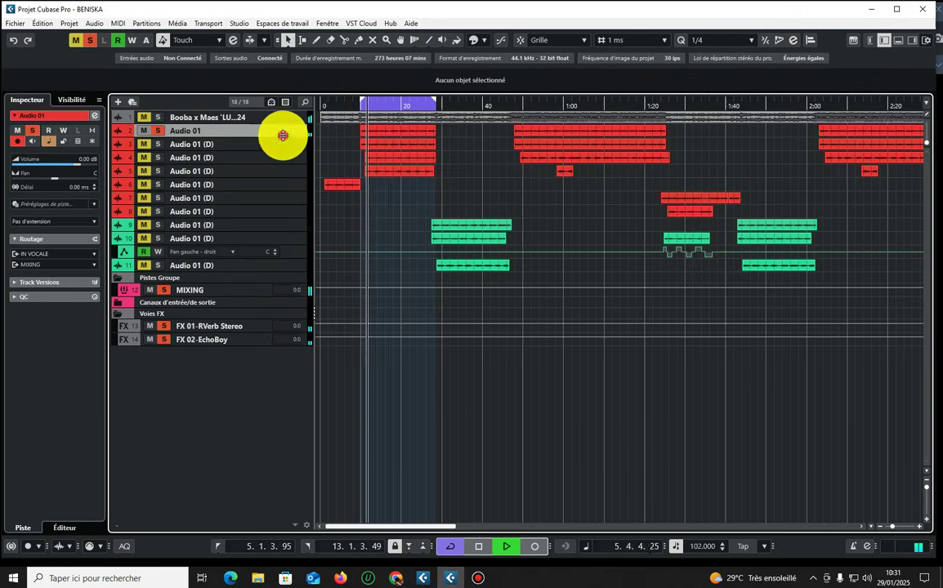
{"action": "left_click", "coordinate": [161, 290]}
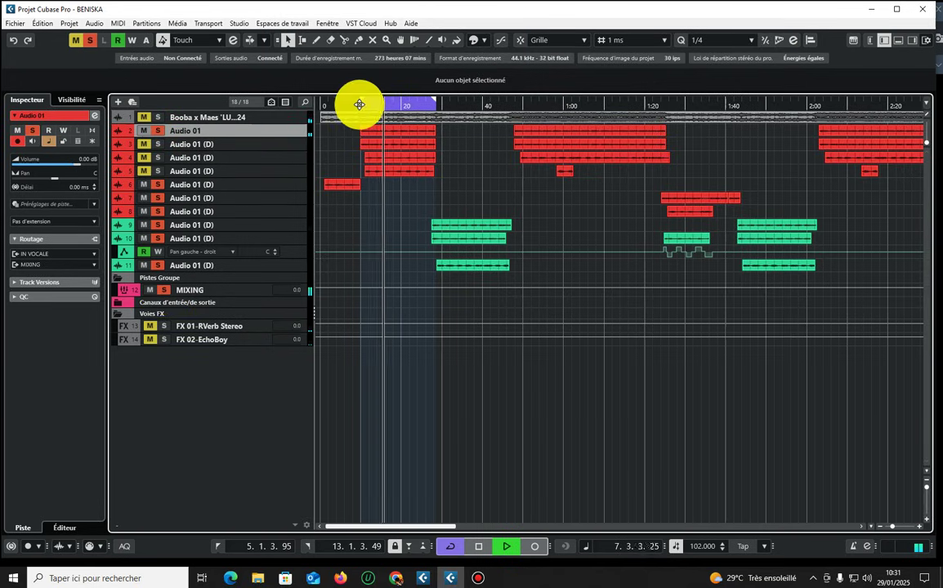
{"action": "left_click_drag", "start_coordinate": [159, 189], "coordinate": [159, 237]}
Replay the selected Audio_04 clip from the loop start with the instrumental soloed alongside it.
{"action": "left_click", "coordinate": [360, 105]}
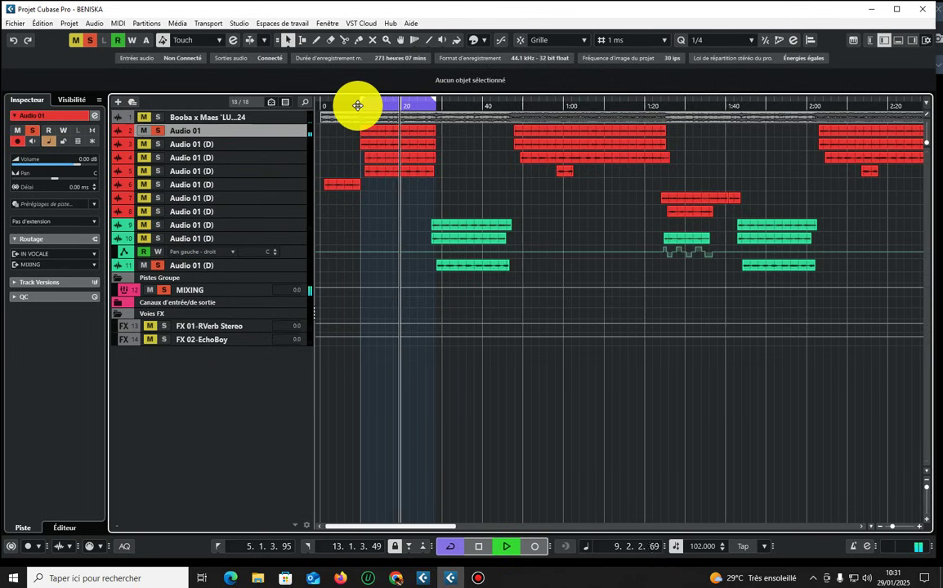
{"action": "left_click", "coordinate": [385, 132]}
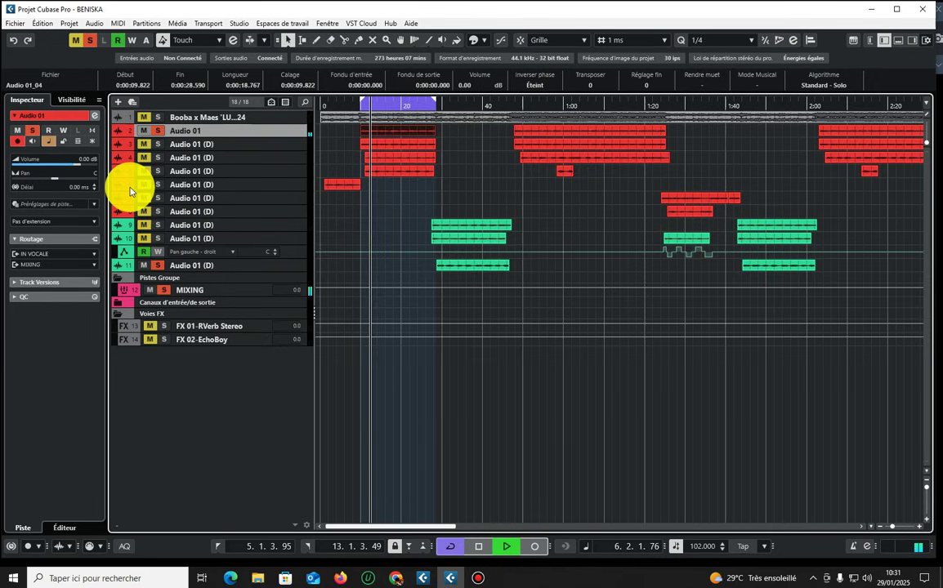
{"action": "left_click", "coordinate": [158, 117]}
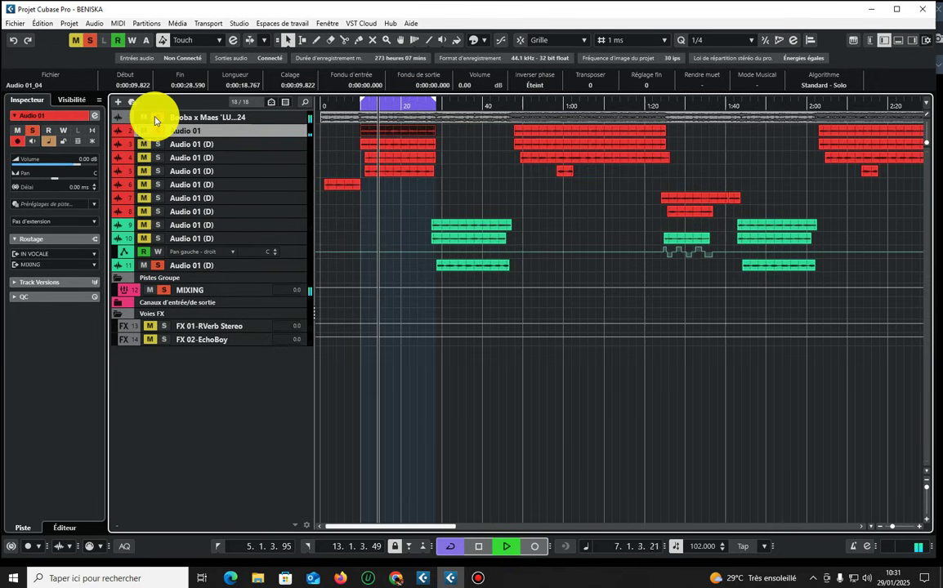
Fine-tune the Threshold of the MIXING group's DeEsser insert during playback, and close the plug-in and channel settings.
{"action": "left_click", "coordinate": [262, 291]}
{"action": "left_click", "coordinate": [94, 116]}
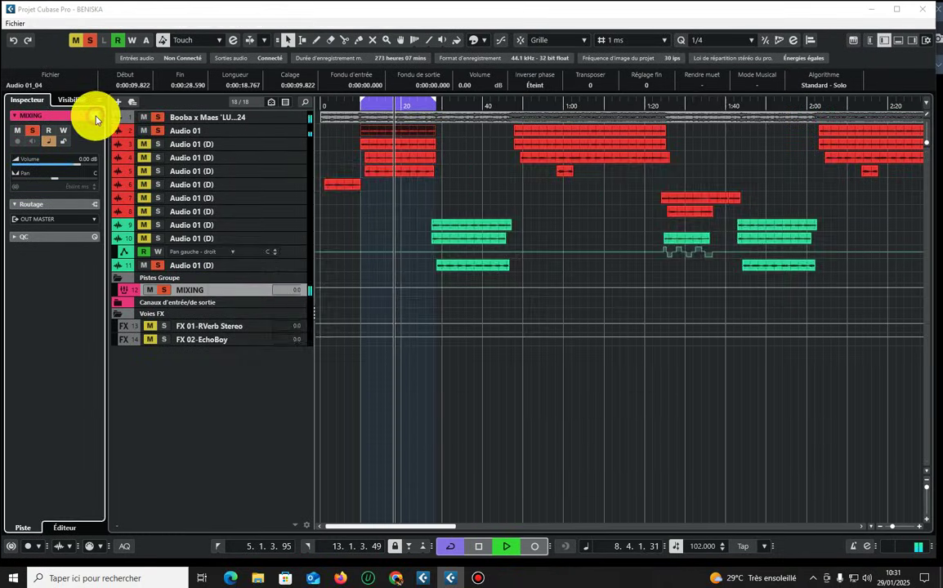
{"action": "left_click", "coordinate": [251, 274]}
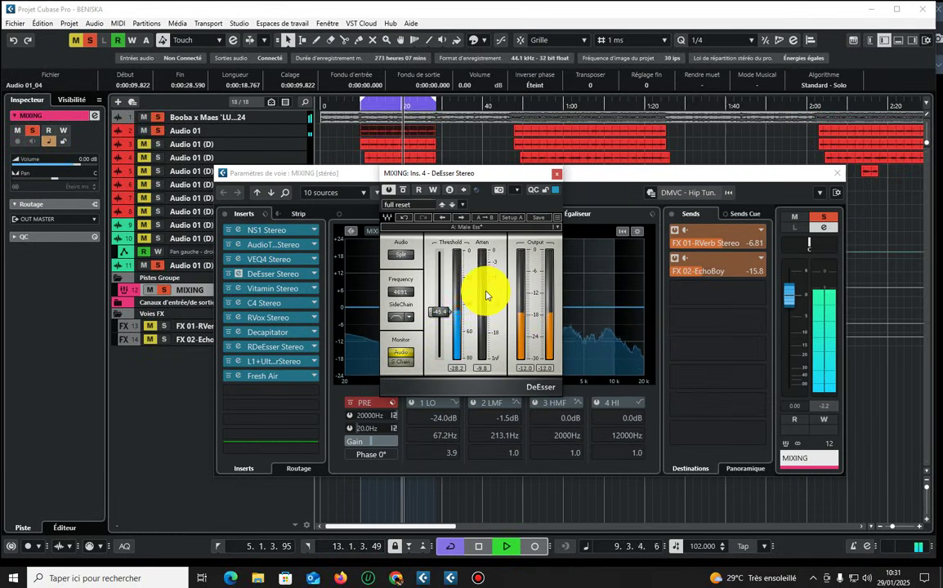
{"action": "left_click_drag", "start_coordinate": [439, 312], "coordinate": [438, 313]}
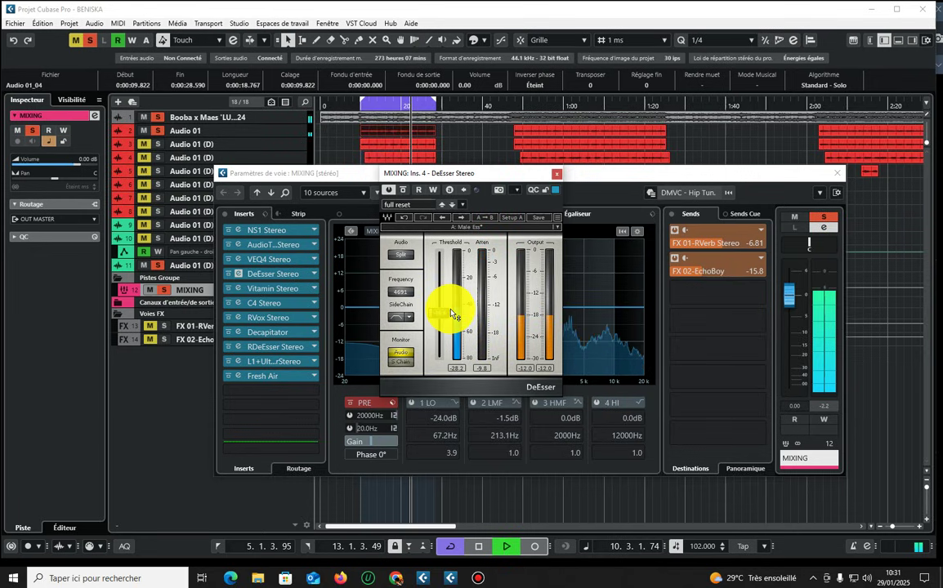
{"action": "left_click", "coordinate": [557, 173]}
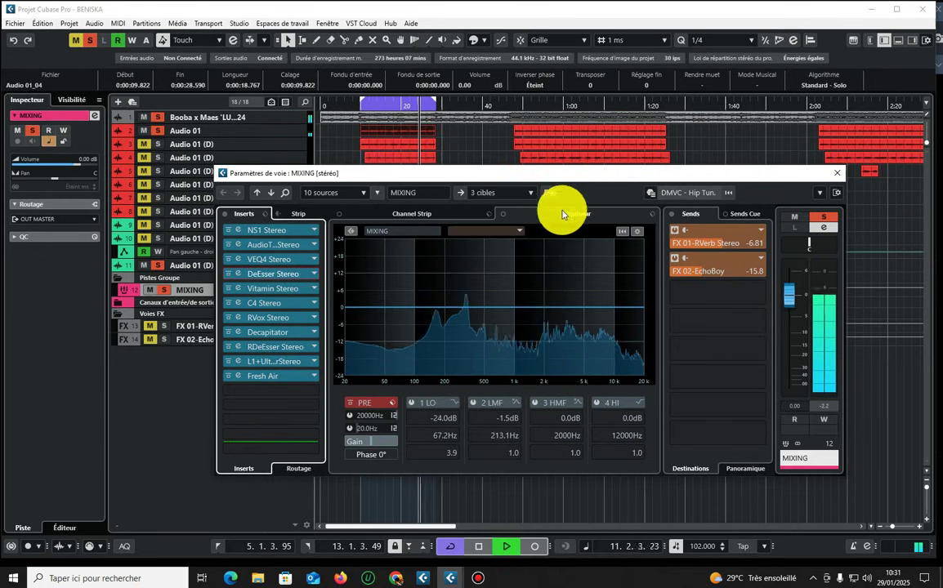
{"action": "left_click", "coordinate": [837, 173]}
Reset the project's solos to Audio 01, the duplicate vocal on track 3 and the MIXING group.
{"action": "left_click", "coordinate": [90, 40]}
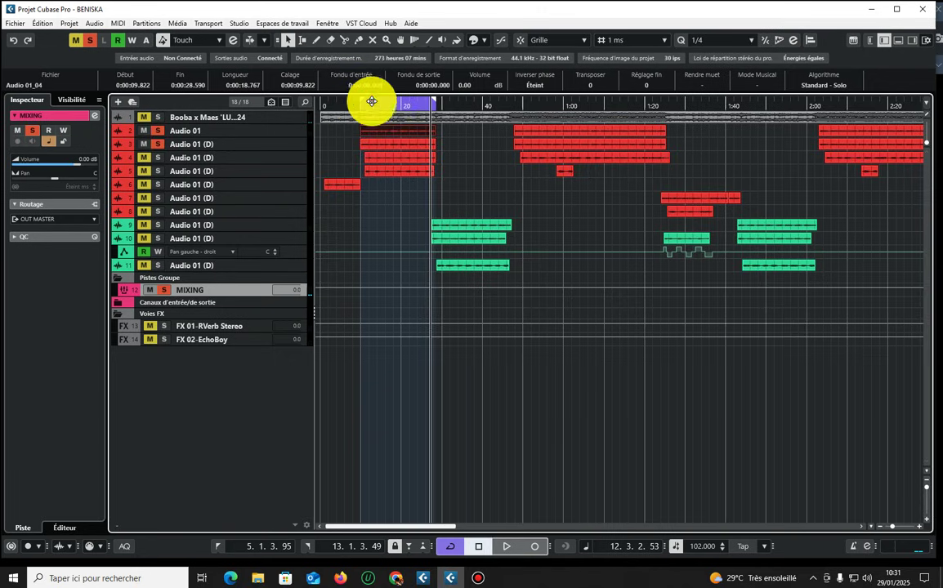
Play the loop and set the volume of the duplicate vocal on track 3 to -9.59 dB.
{"action": "key", "text": "space"}
{"action": "left_click", "coordinate": [444, 155]}
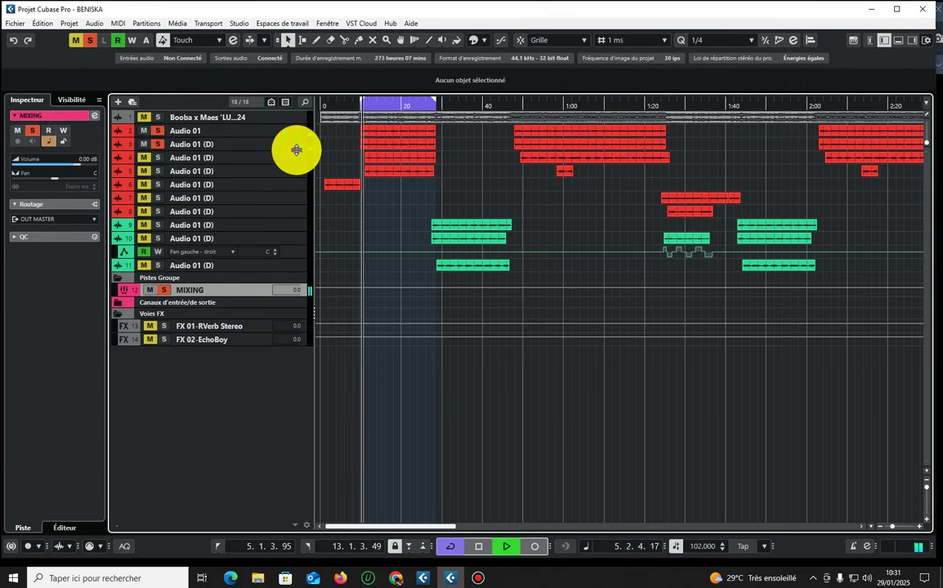
{"action": "left_click", "coordinate": [269, 145]}
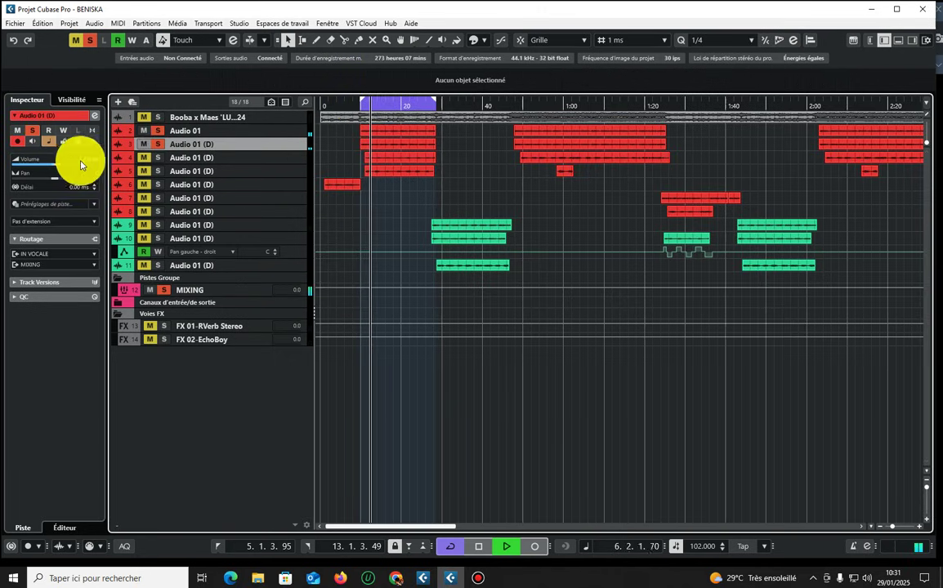
{"action": "left_click", "coordinate": [56, 169]}
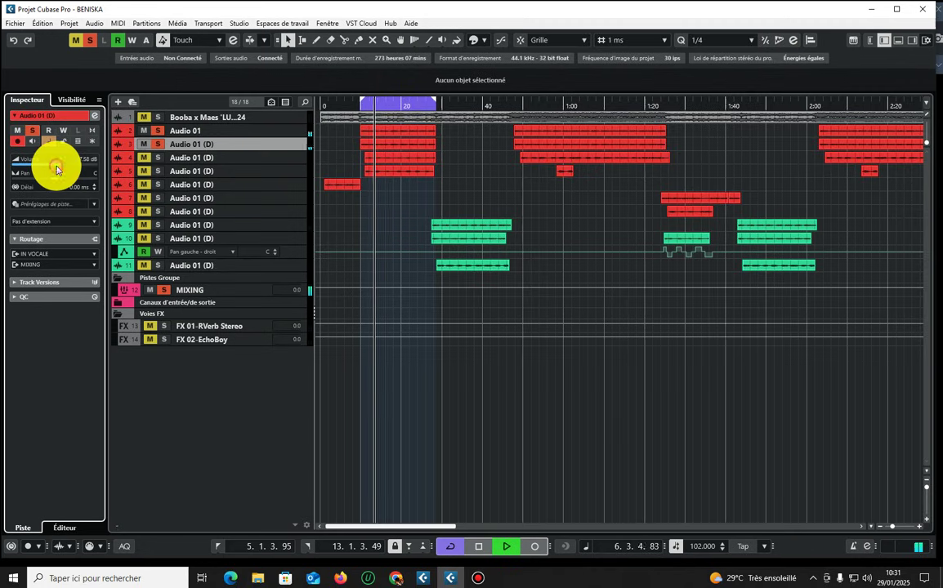
Set Formant to 5.0 in track 3's LittleAlterBoy insert, and close the plug-in and channel settings.
{"action": "left_click", "coordinate": [95, 115]}
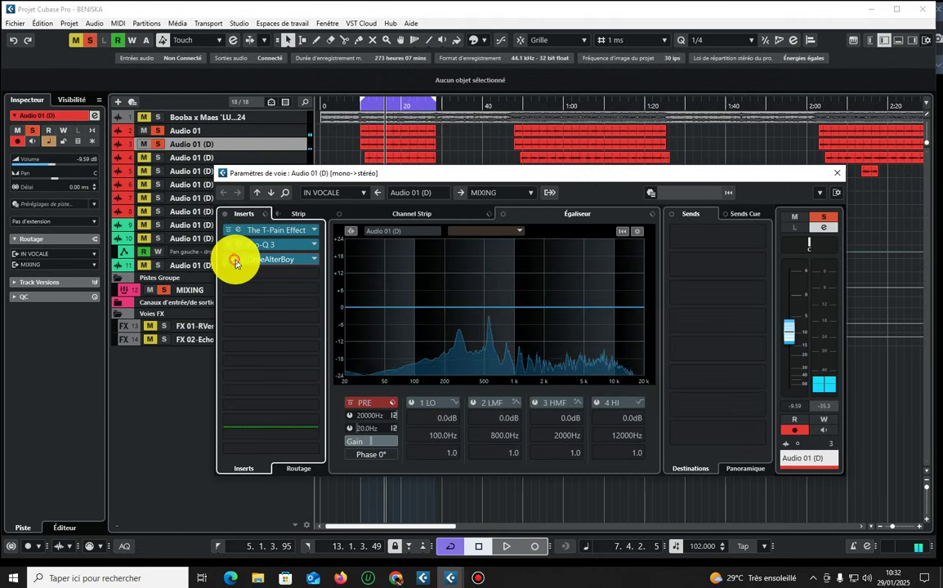
{"action": "left_click", "coordinate": [232, 258]}
{"action": "left_click_drag", "start_coordinate": [501, 250], "coordinate": [447, 207]}
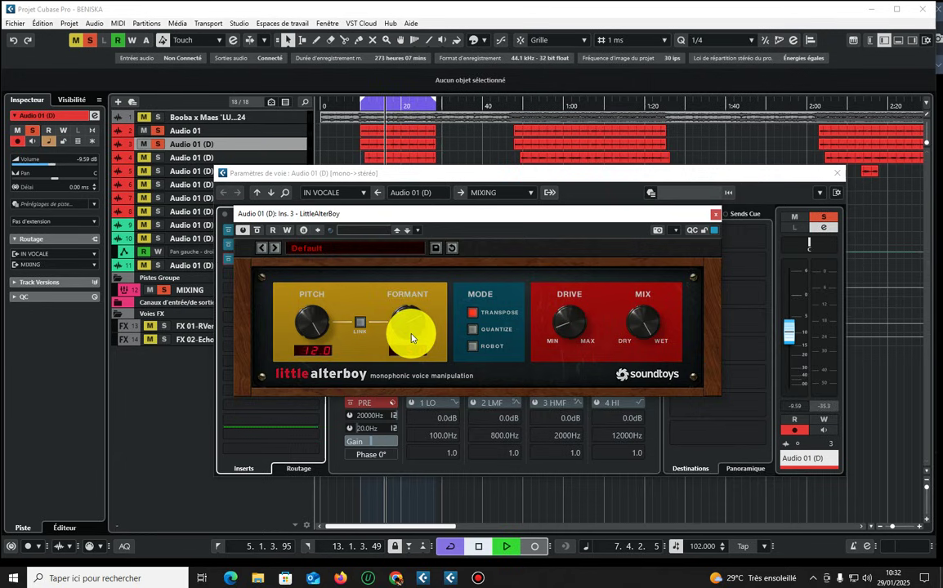
{"action": "left_click_drag", "start_coordinate": [396, 333], "coordinate": [410, 327]}
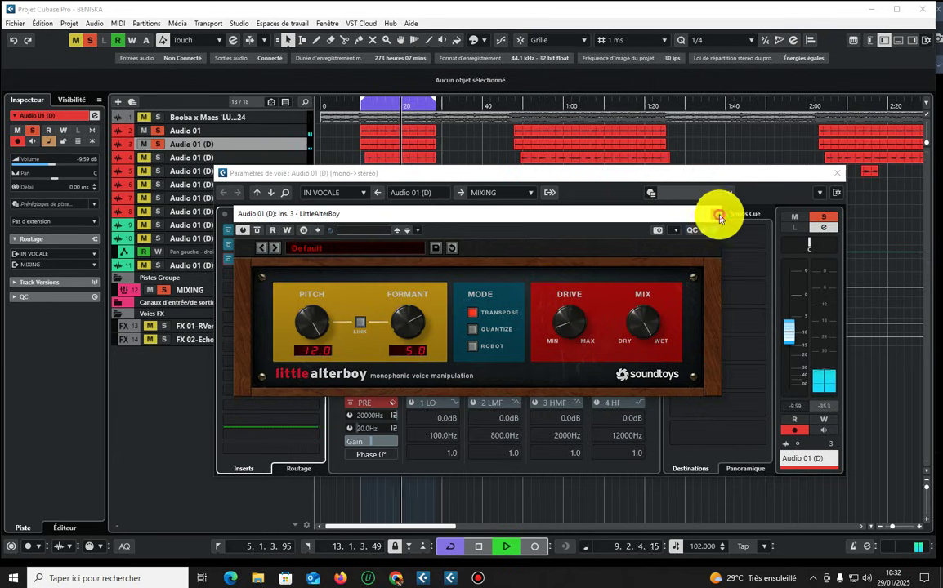
{"action": "left_click", "coordinate": [715, 215]}
{"action": "left_click", "coordinate": [836, 173]}
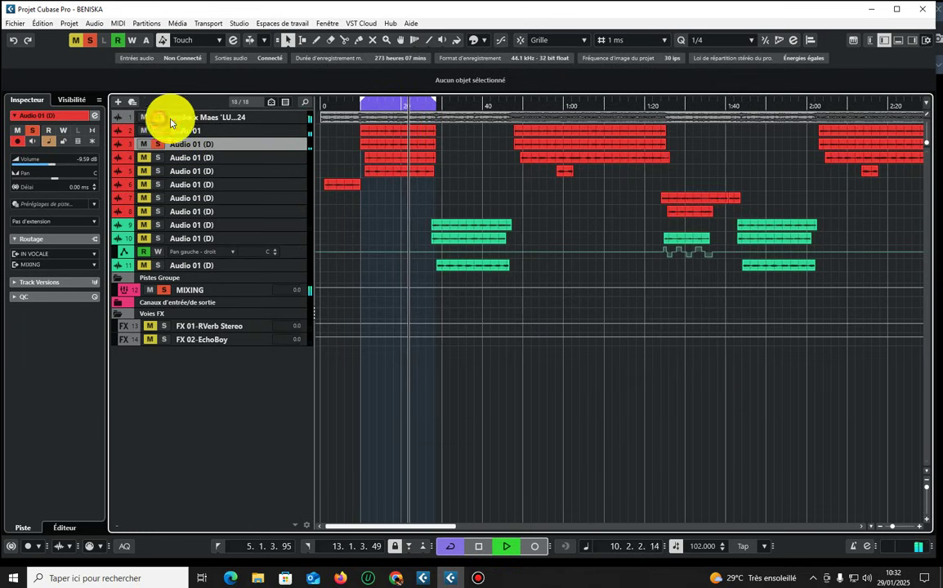
Replay the loop with the instrumental and tracks 4 and 5 also soloed, setting track 5's volume to -18.5 dB and track 4's to -16.4 dB.
{"action": "left_click", "coordinate": [352, 103]}
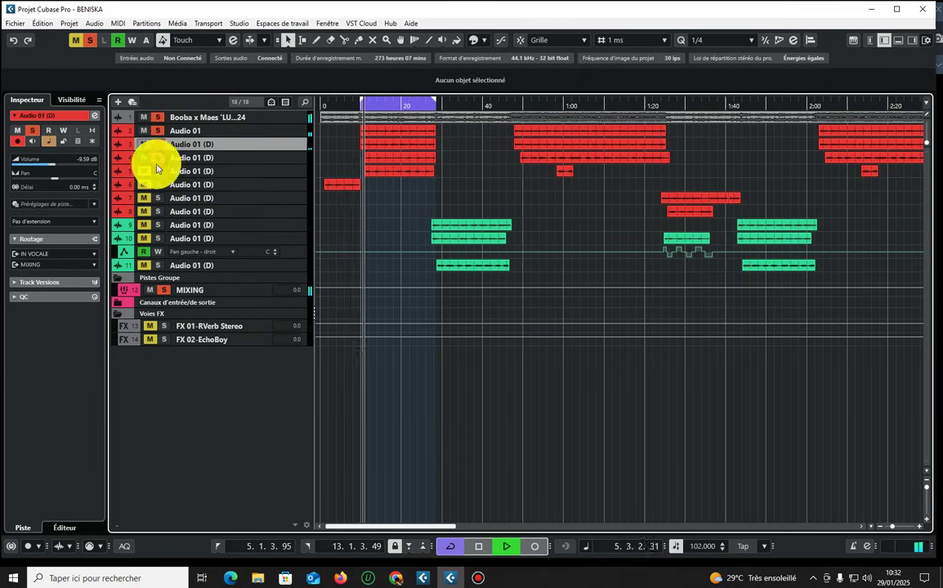
{"action": "left_click", "coordinate": [289, 183]}
{"action": "left_click", "coordinate": [245, 171]}
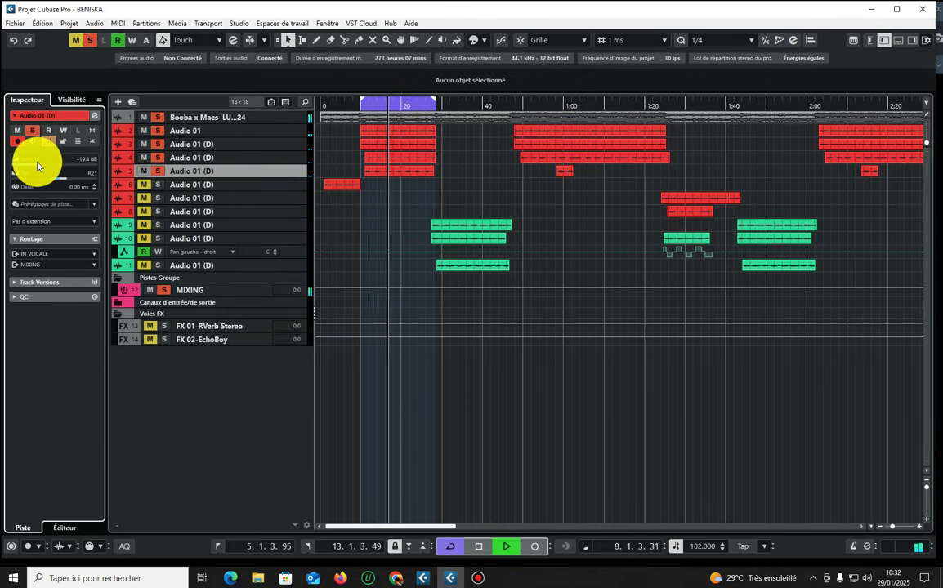
{"action": "left_click", "coordinate": [270, 157]}
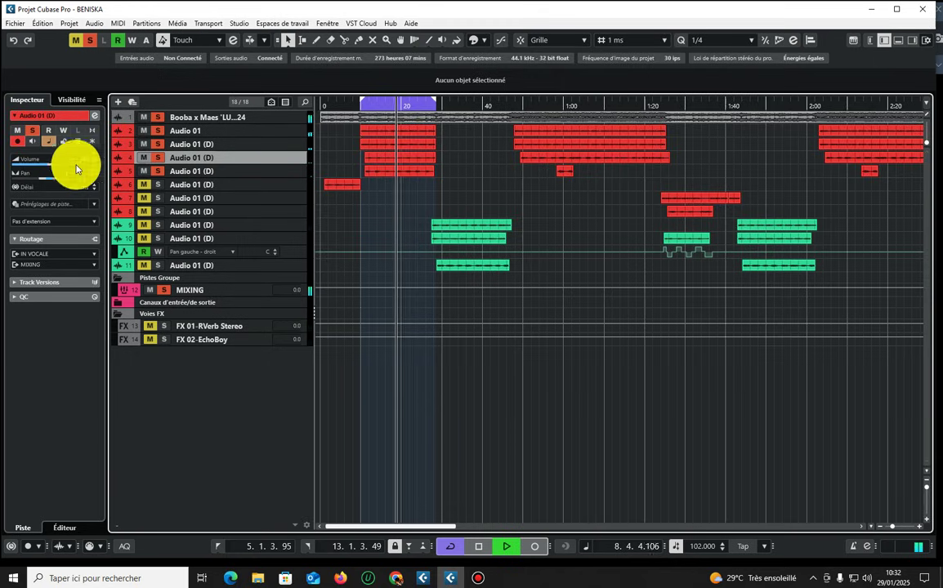
{"action": "left_click", "coordinate": [38, 164]}
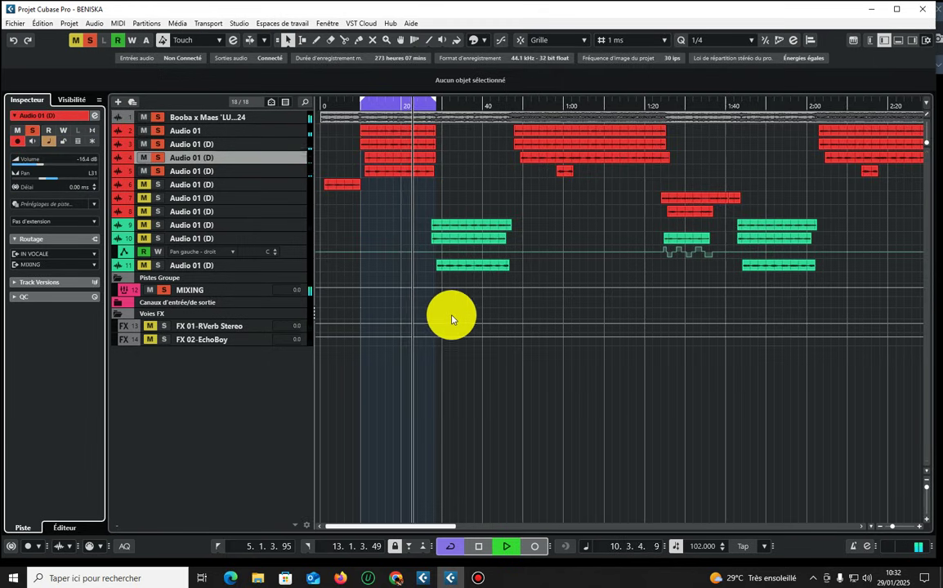
Reopen track 3's LittleAlterBoy insert and raise its Drive slightly with Audio 01 out of solo, keeping Formant at 5.0.
{"action": "left_click", "coordinate": [360, 107]}
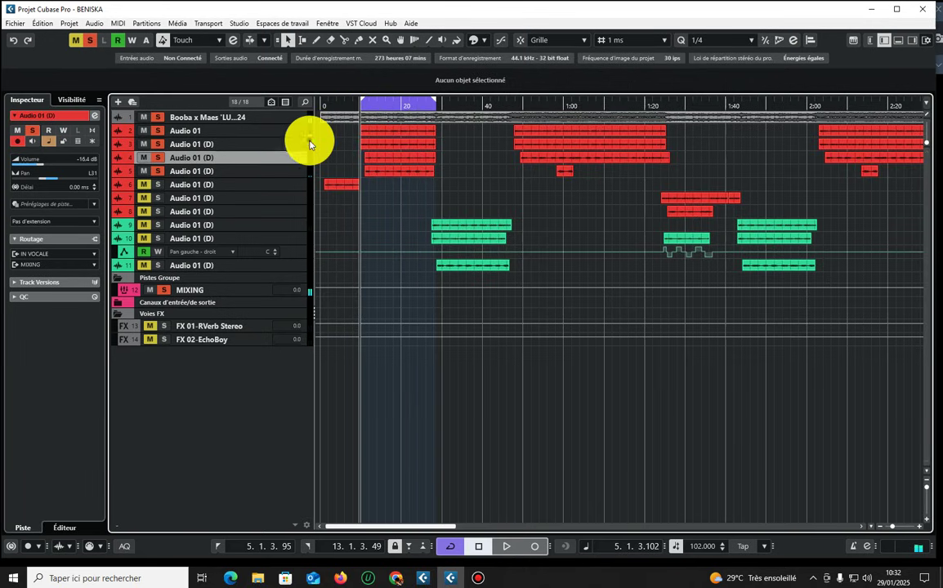
{"action": "left_click", "coordinate": [309, 144]}
{"action": "left_click", "coordinate": [96, 120]}
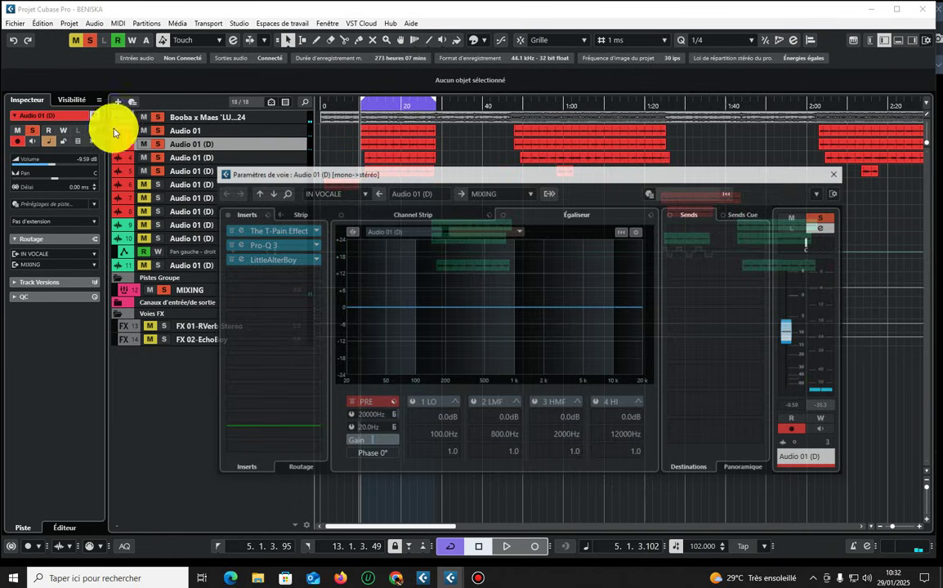
{"action": "left_click", "coordinate": [229, 258]}
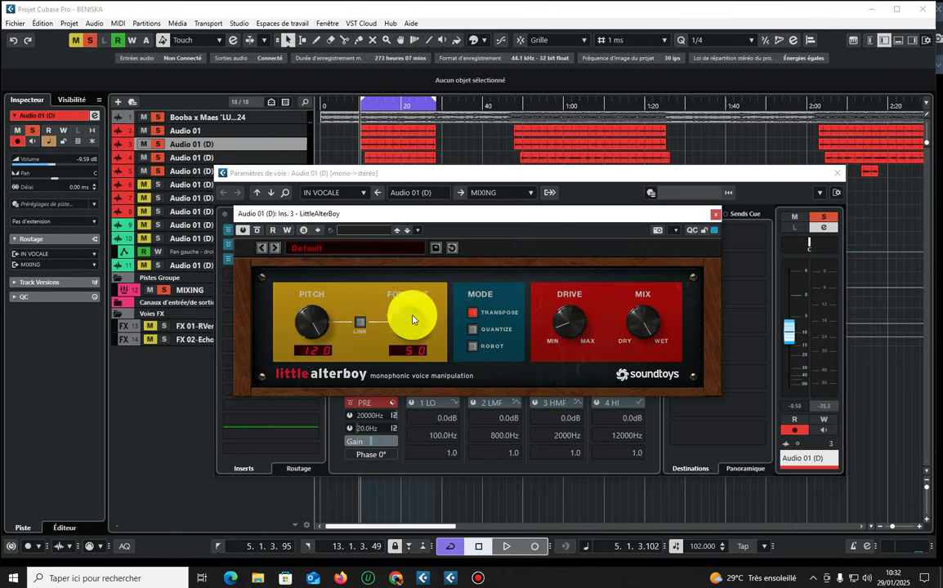
{"action": "left_click", "coordinate": [160, 131]}
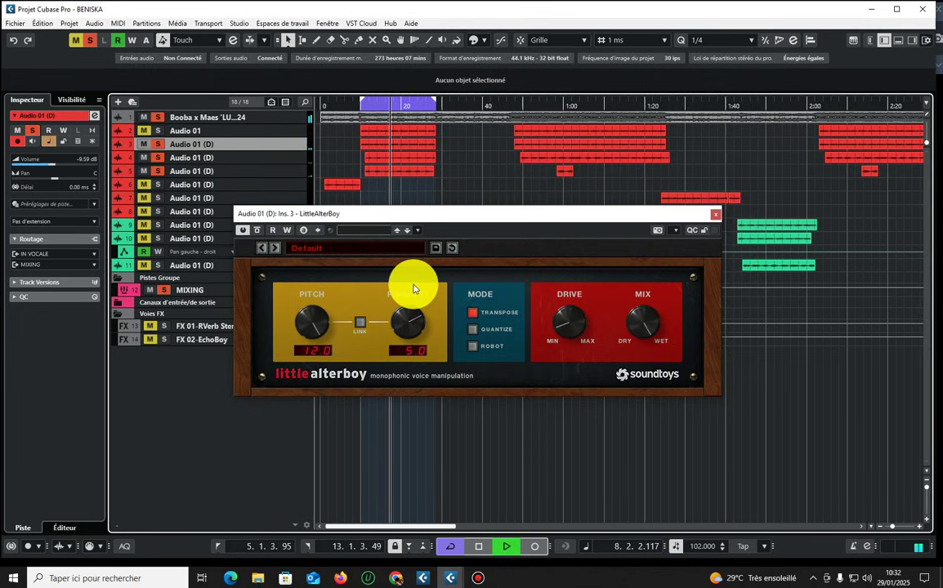
{"action": "left_click_drag", "start_coordinate": [558, 332], "coordinate": [590, 295]}
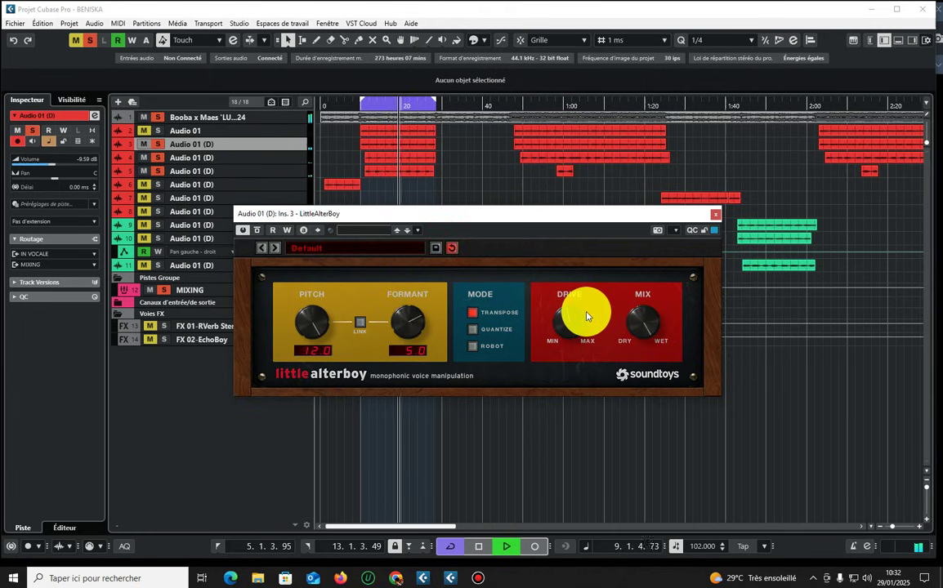
{"action": "left_click_drag", "start_coordinate": [586, 320], "coordinate": [591, 370]}
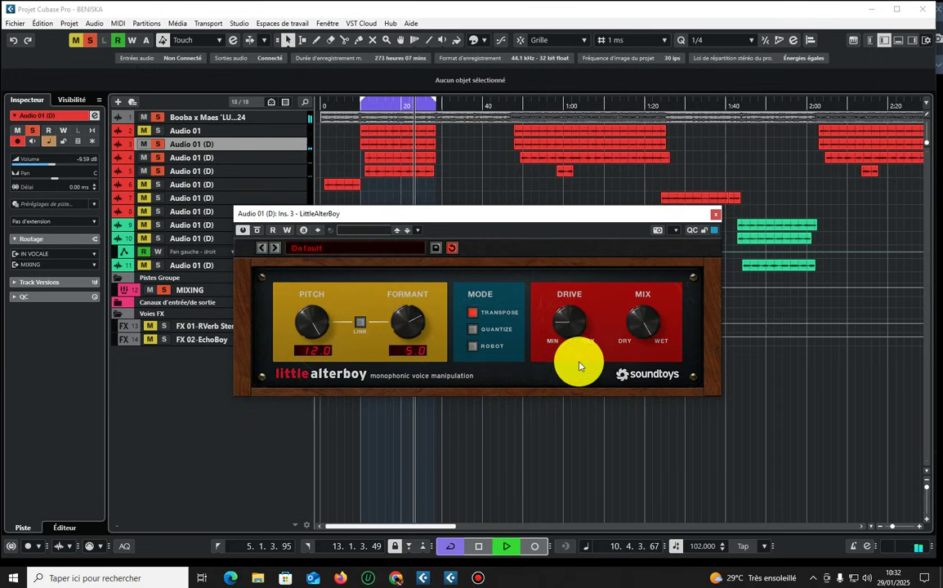
{"action": "left_click_drag", "start_coordinate": [414, 324], "coordinate": [413, 274]}
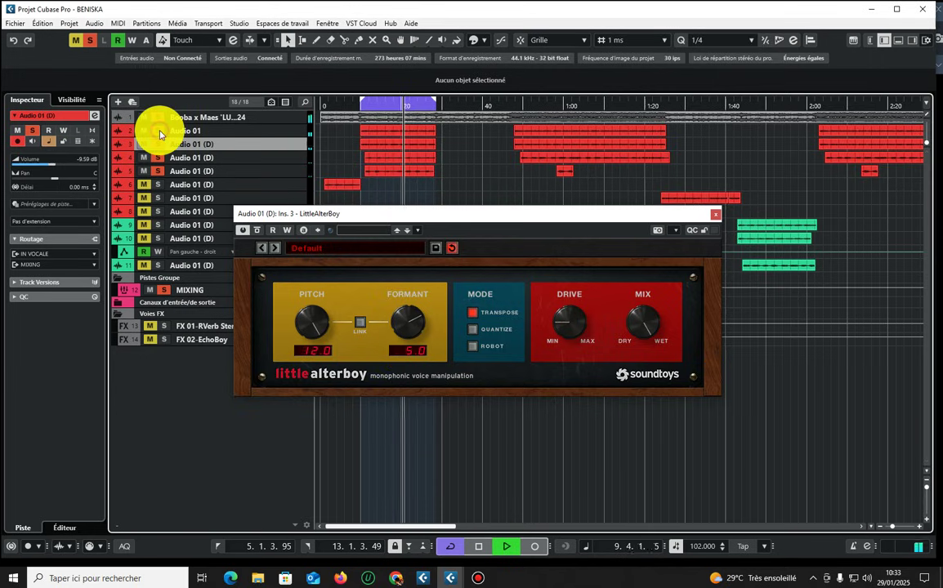
Set track 3's volume to -7.82 dB, and continue playback with all solos cleared and the cycle turned off.
{"action": "left_click", "coordinate": [62, 168]}
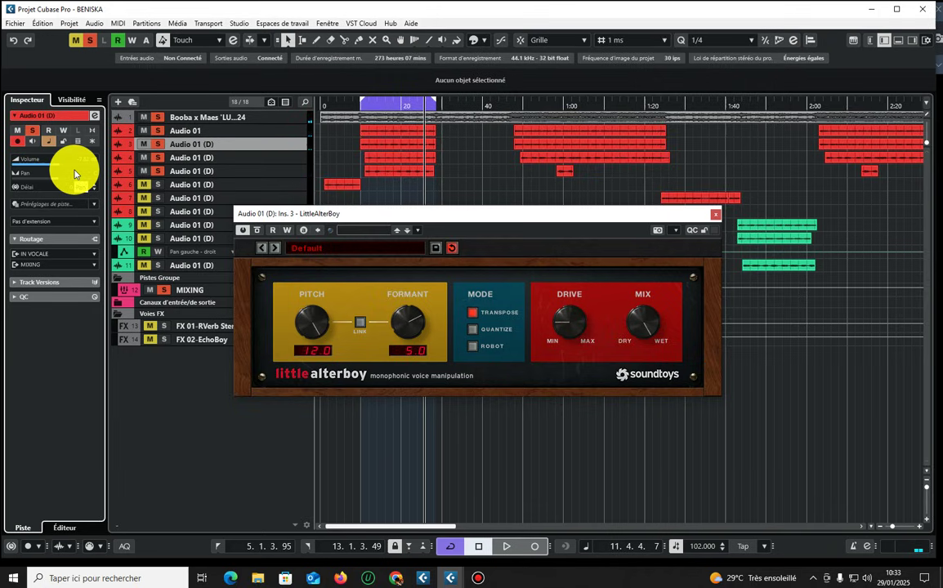
{"action": "key", "text": "space"}
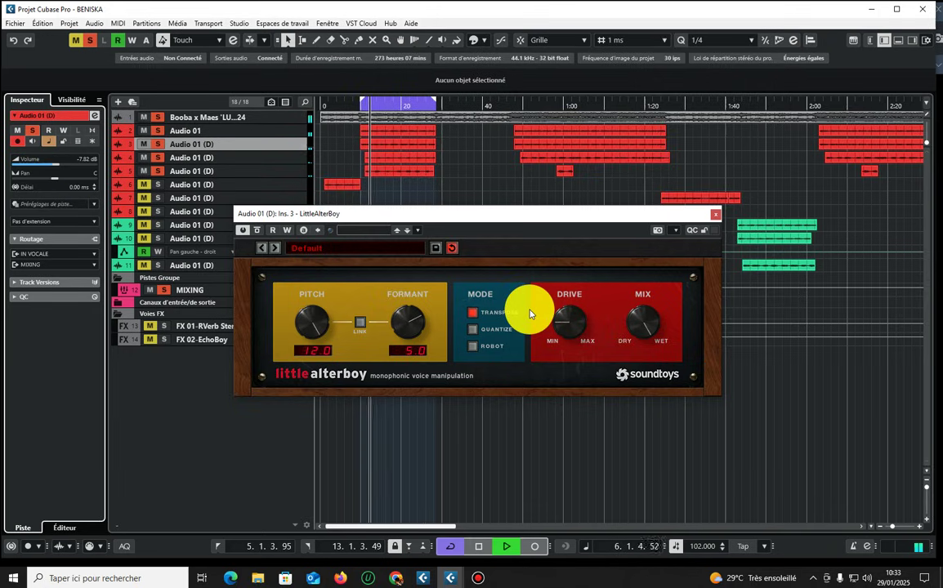
{"action": "left_click", "coordinate": [496, 216]}
{"action": "left_click_drag", "start_coordinate": [502, 237], "coordinate": [497, 361]}
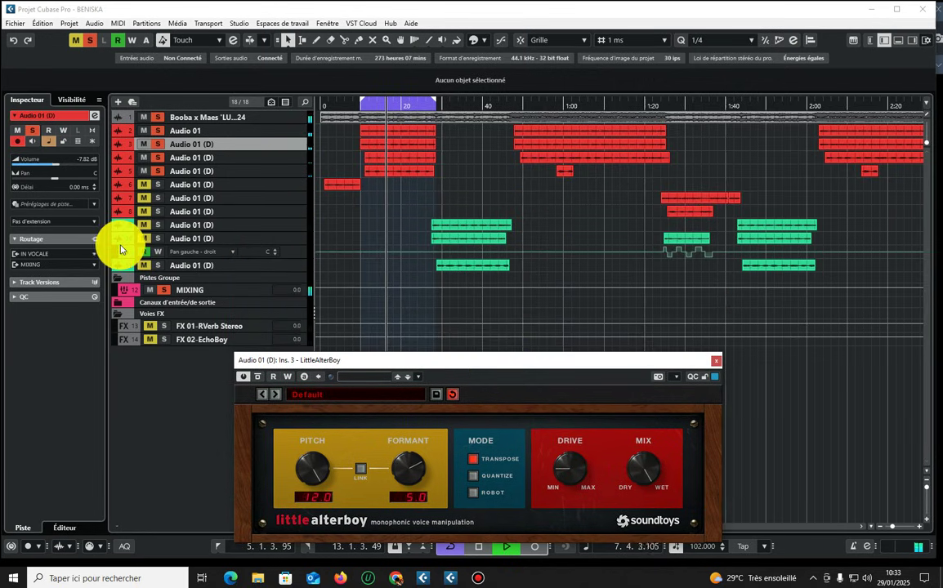
{"action": "left_click", "coordinate": [88, 41]}
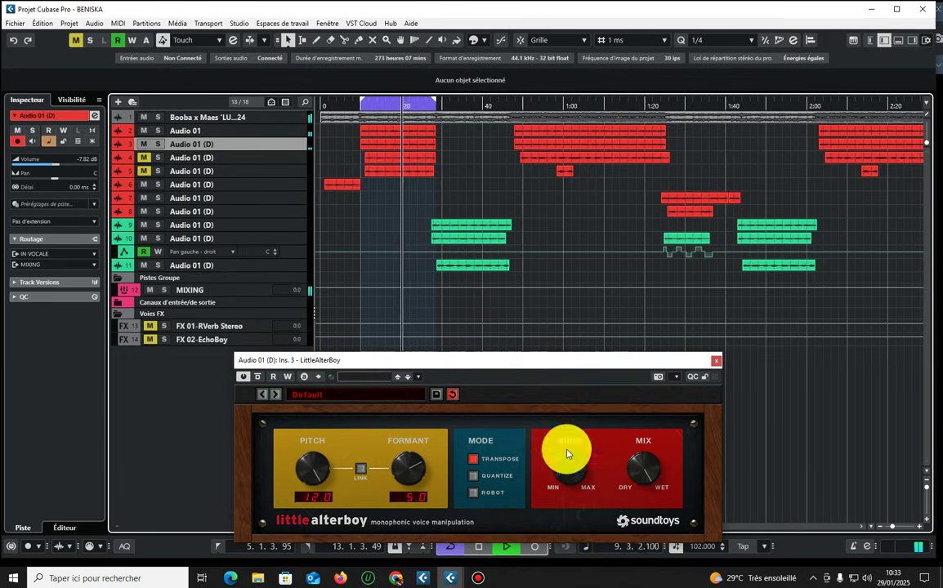
{"action": "left_click", "coordinate": [450, 547]}
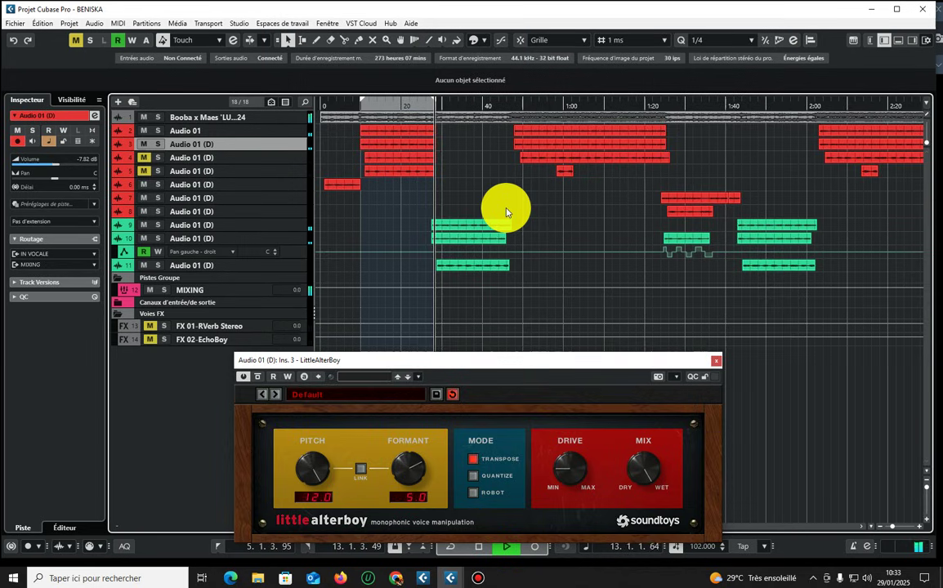
Audition the first green vocal clip on track 9 with tracks 10 and 11 muted.
{"action": "left_click", "coordinate": [278, 263]}
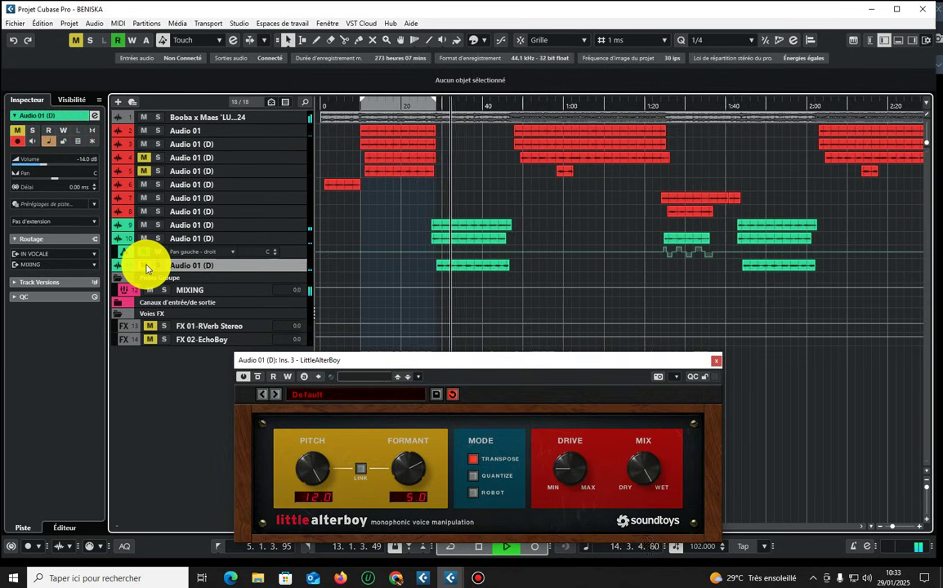
{"action": "left_click", "coordinate": [148, 242]}
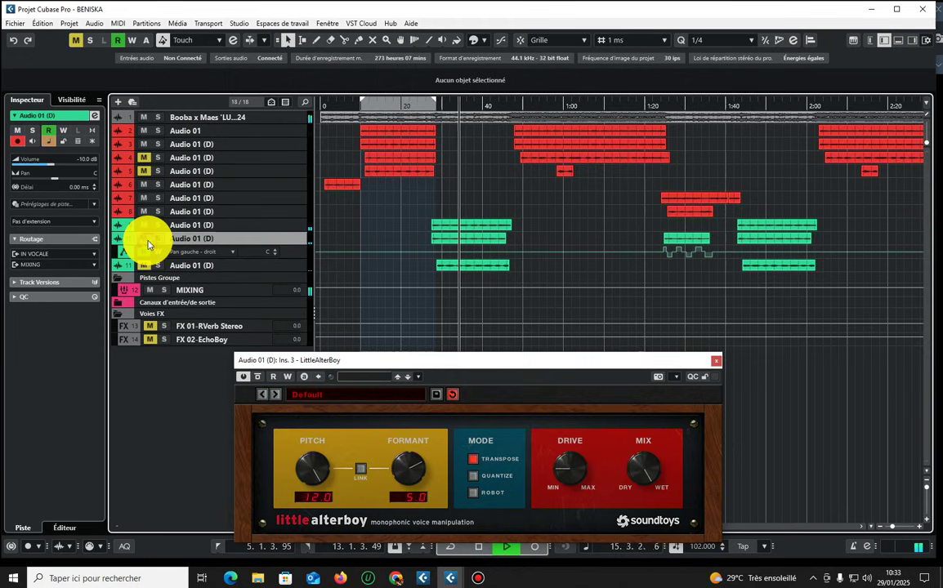
{"action": "left_click", "coordinate": [299, 226]}
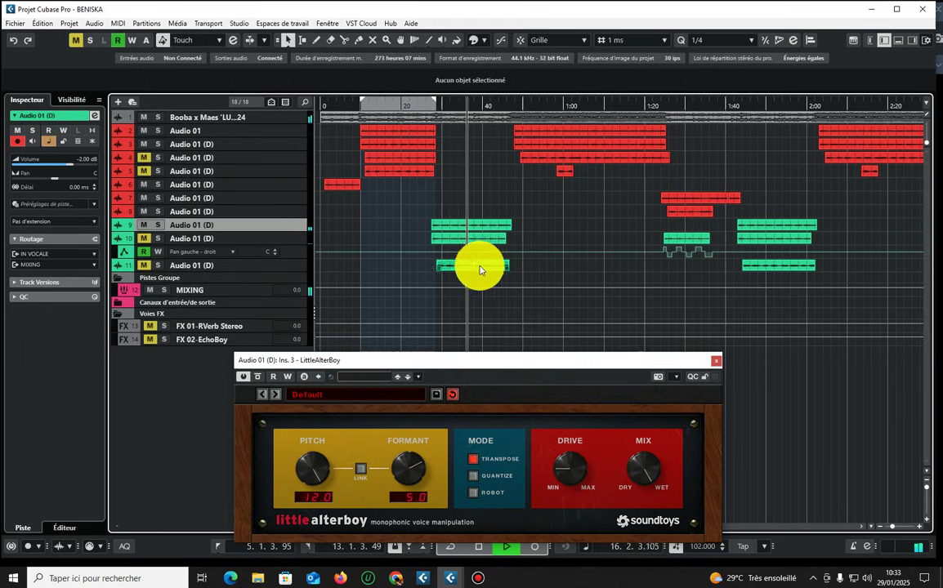
{"action": "left_click", "coordinate": [470, 230]}
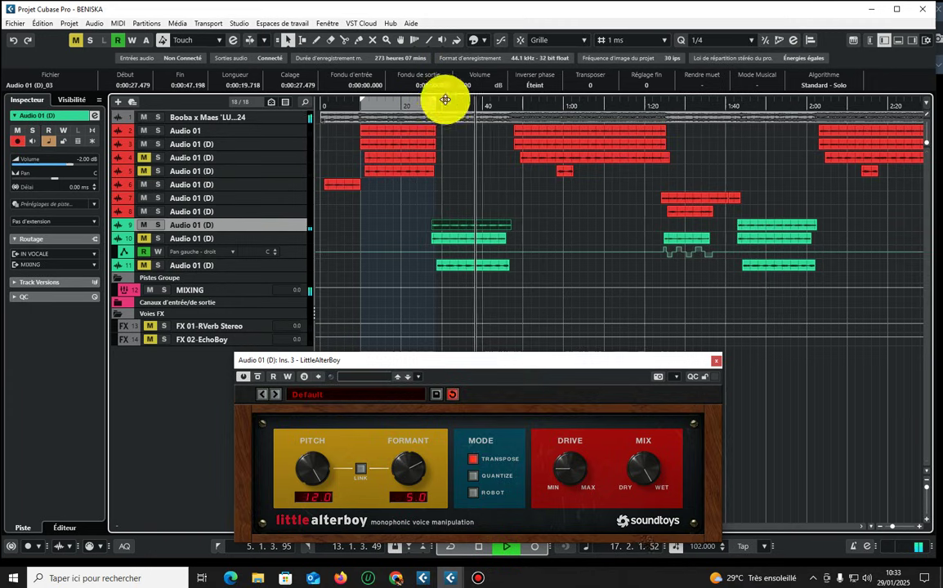
Lower the instrumental track's volume to -5.70 dB.
{"action": "left_click", "coordinate": [535, 209]}
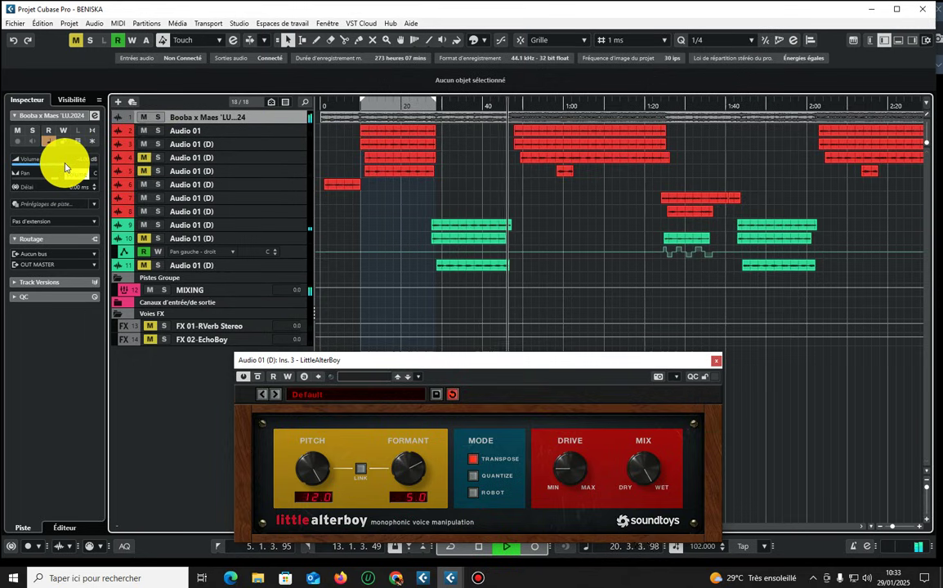
{"action": "left_click_drag", "start_coordinate": [66, 165], "coordinate": [64, 165]}
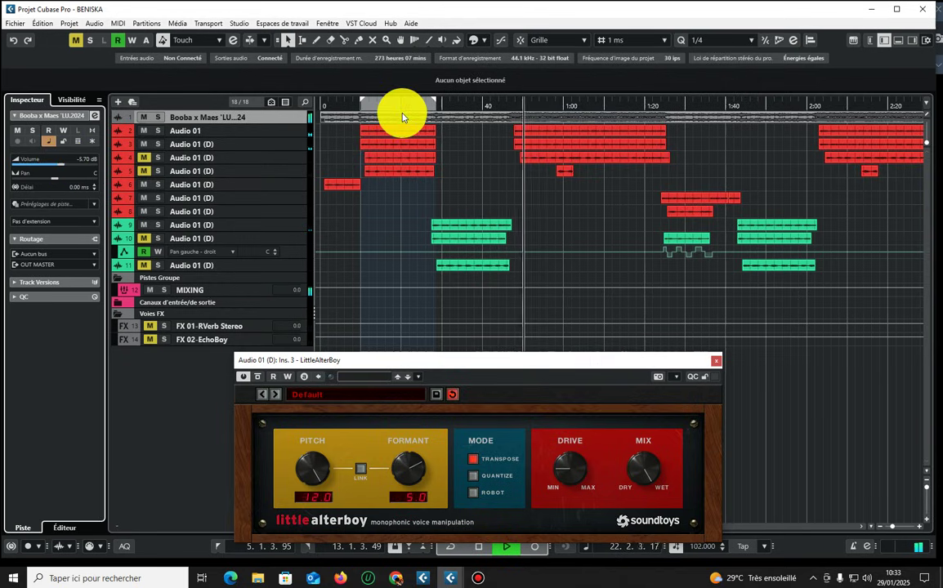
Solo the instrumental, Audio 01, tracks 3 and 5 and the MIXING group, and replay the second red vocal section from about 0:55.
{"action": "left_click", "coordinate": [158, 144]}
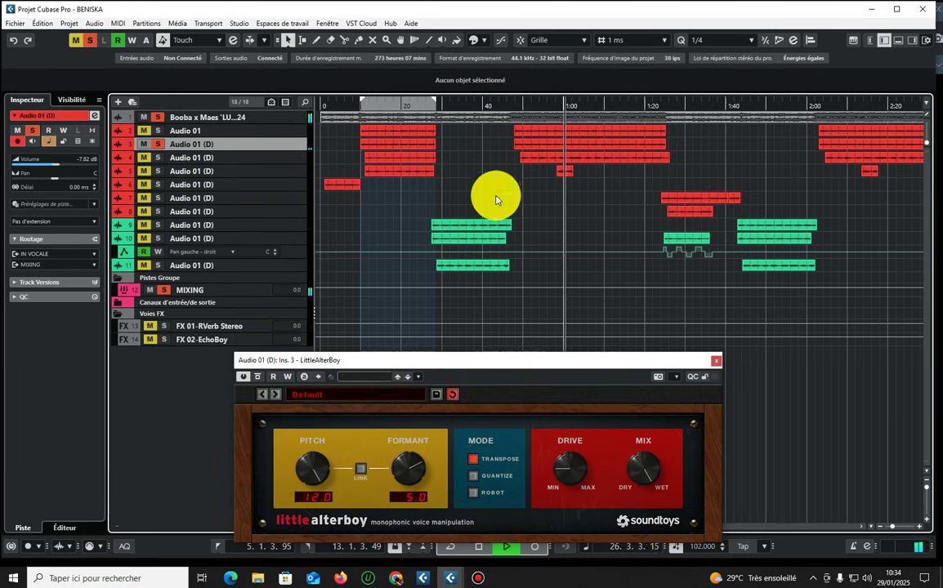
{"action": "key", "text": "space"}
{"action": "key", "text": "space"}
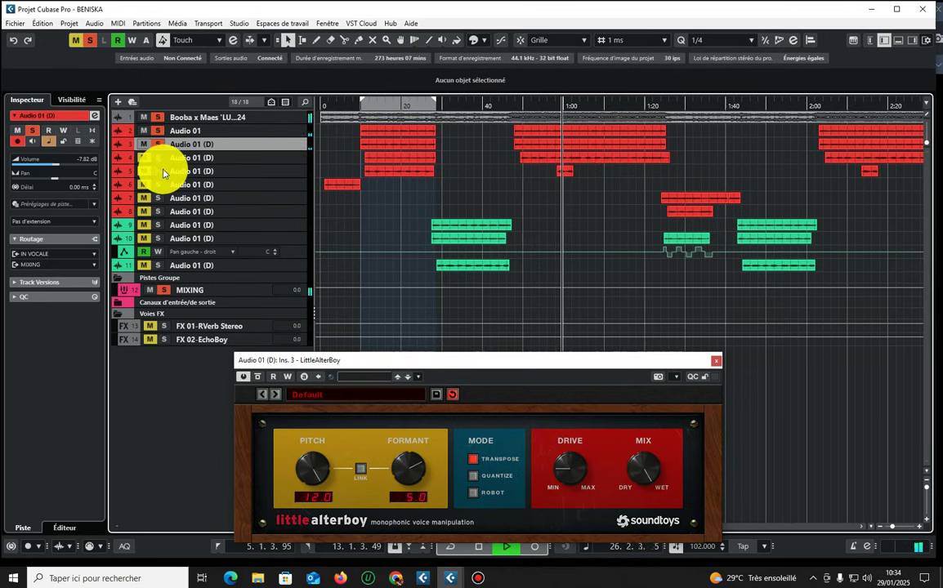
{"action": "left_click", "coordinate": [548, 106]}
{"action": "left_click", "coordinate": [302, 168]}
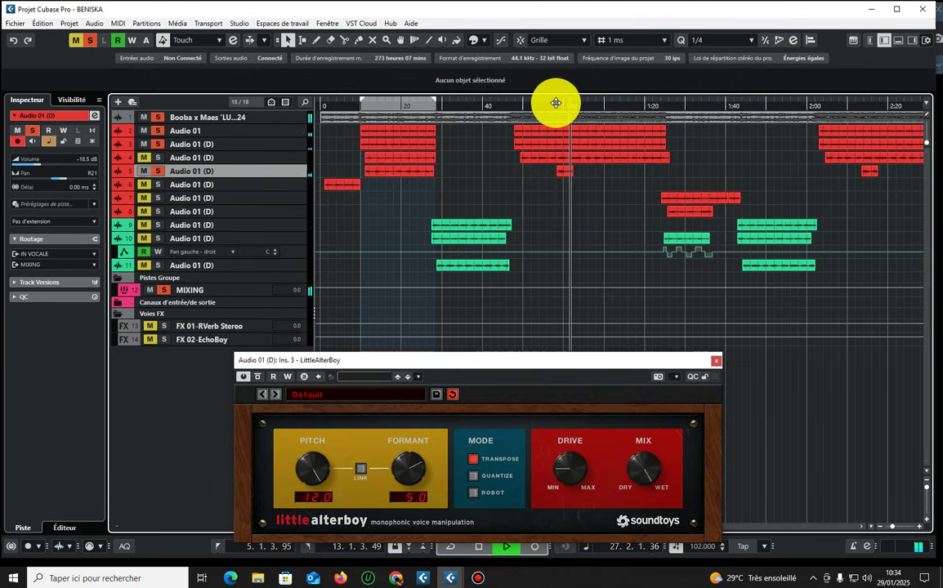
Replay from the first verse at about 0:10 with track 5 out of solo, comparing the vocals with Audio 01's solo off and on.
{"action": "left_click", "coordinate": [361, 106]}
{"action": "key", "text": "space"}
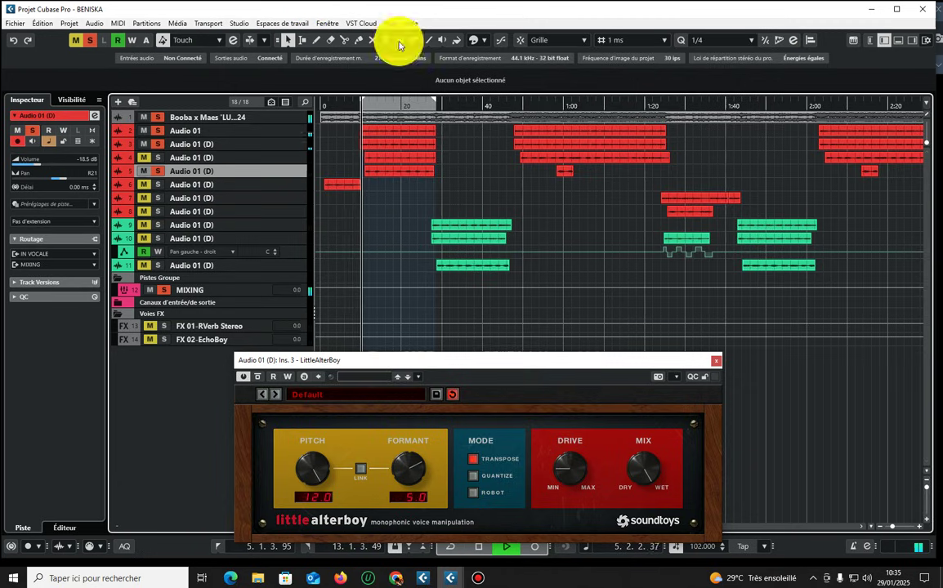
{"action": "left_click", "coordinate": [157, 173]}
{"action": "left_click", "coordinate": [158, 131]}
{"action": "left_click", "coordinate": [158, 130]}
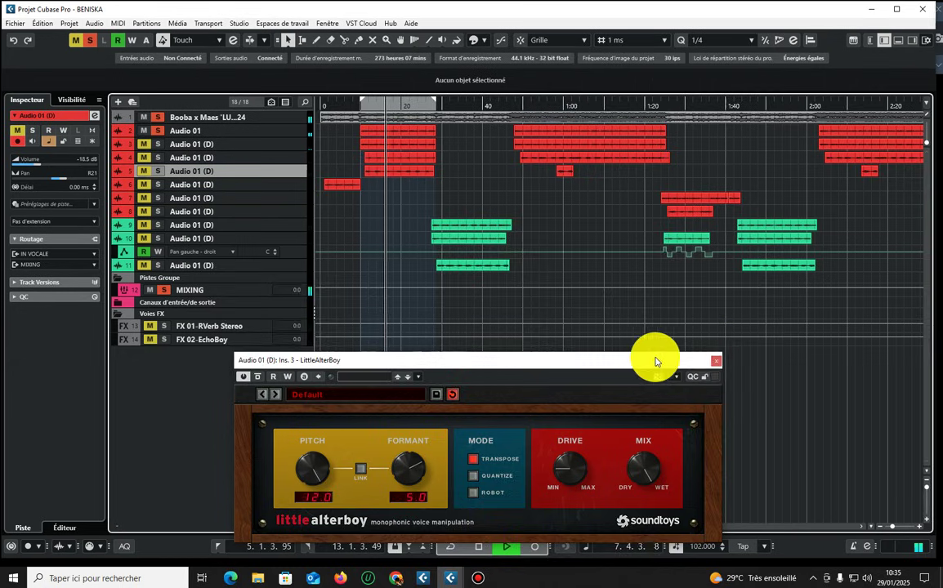
{"action": "left_click_drag", "start_coordinate": [658, 362], "coordinate": [637, 234]}
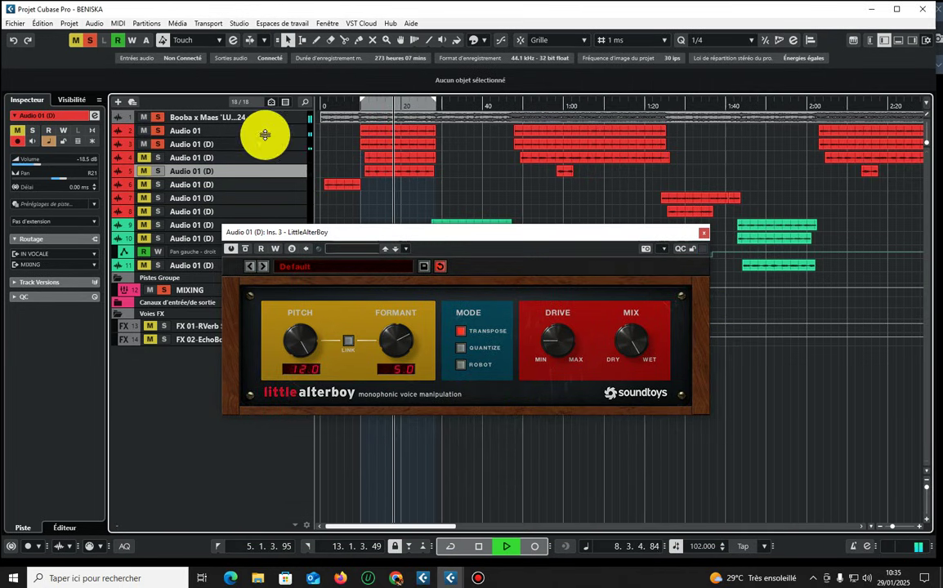
Bring the instrumental back into solo beside Audio 01 and track 3, and move the LittleAlterBoy window clear of the track list.
{"action": "left_click", "coordinate": [313, 146]}
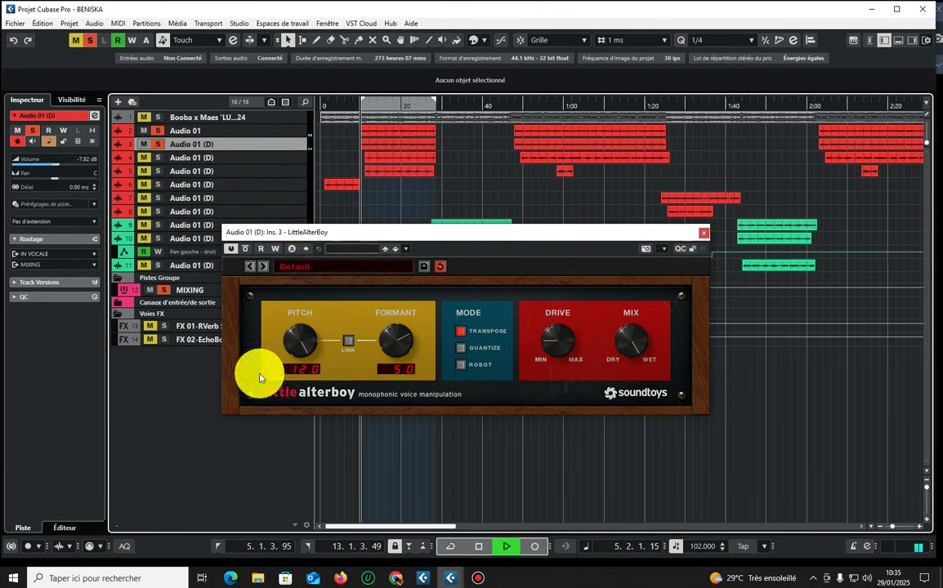
{"action": "left_click", "coordinate": [158, 117]}
{"action": "left_click", "coordinate": [158, 131]}
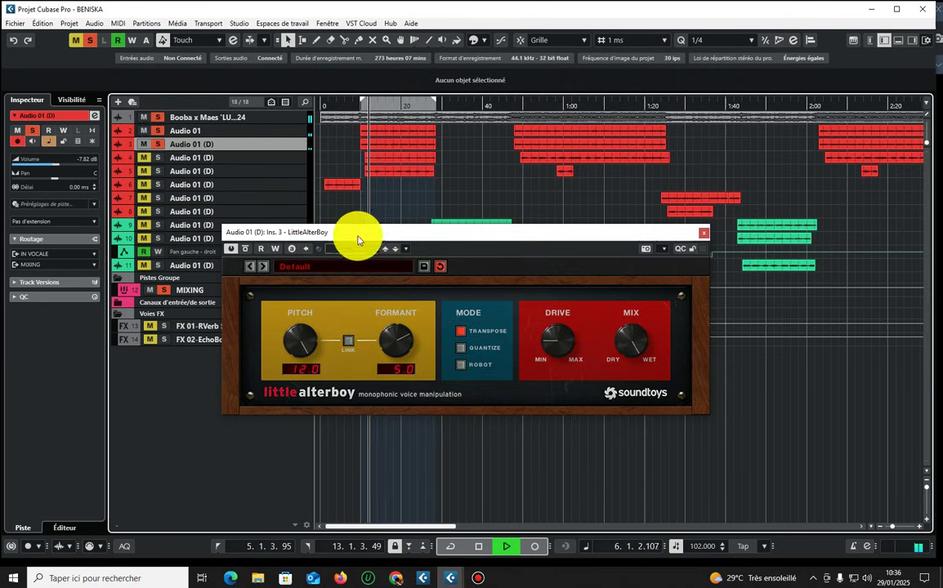
{"action": "left_click_drag", "start_coordinate": [373, 232], "coordinate": [561, 346]}
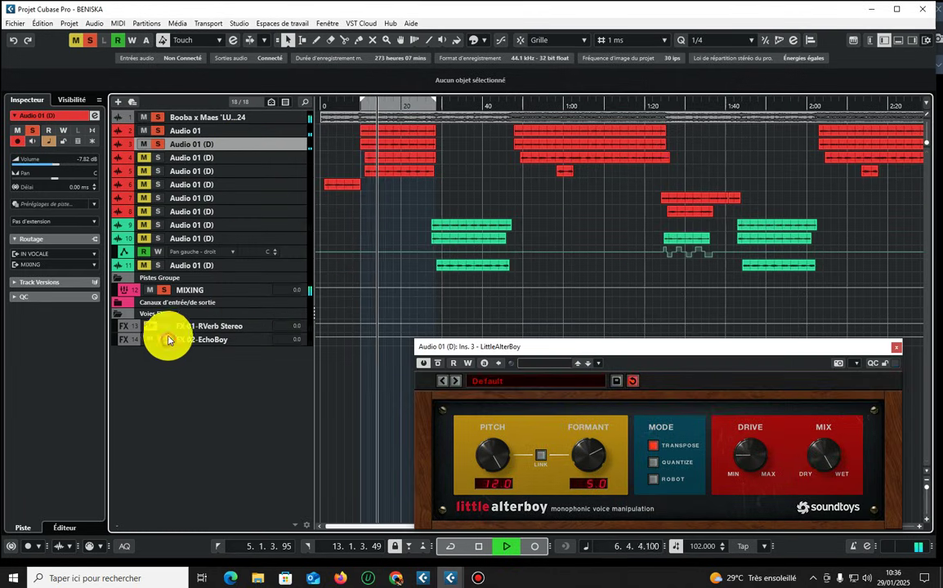
Open the MIXING group's channel settings and check its DeEsser insert.
{"action": "left_click", "coordinate": [204, 290]}
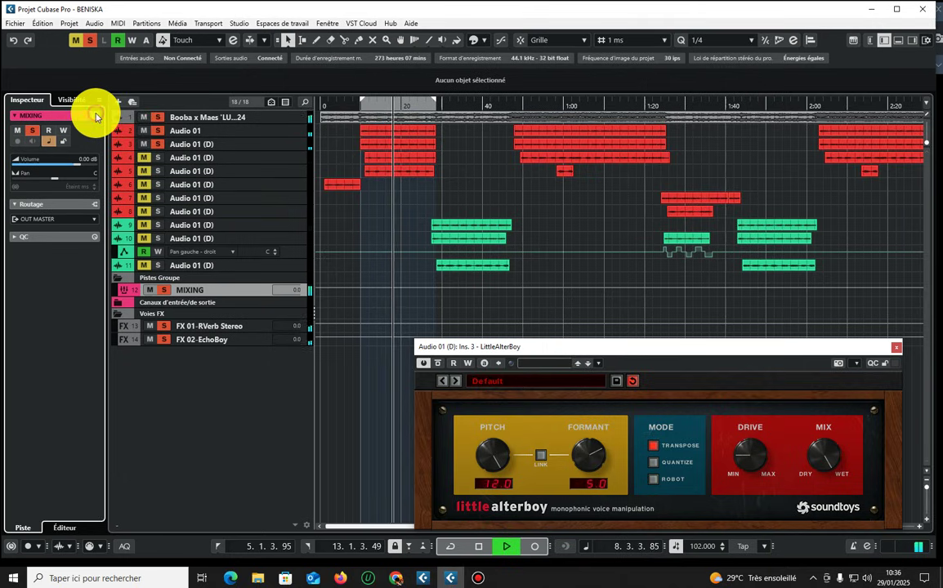
{"action": "left_click", "coordinate": [96, 116]}
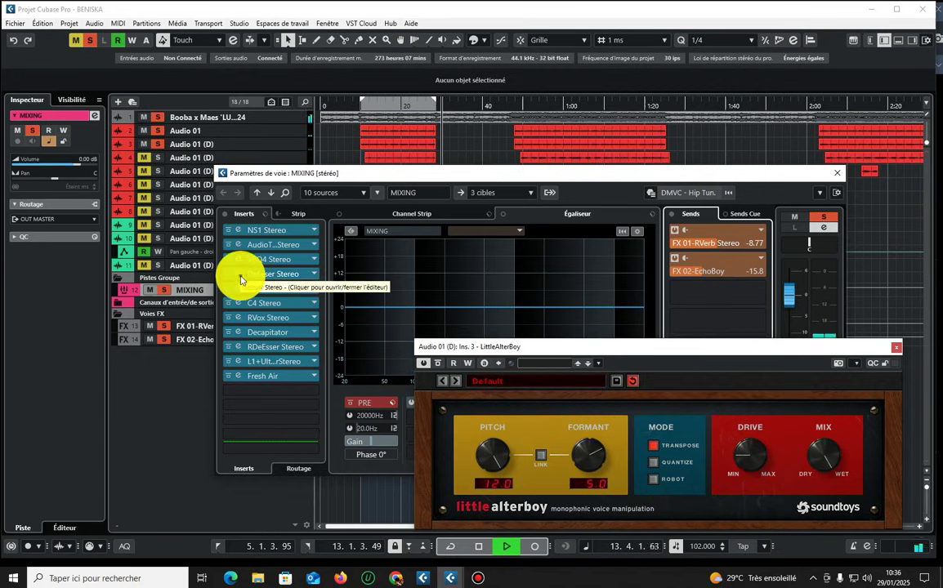
{"action": "left_click", "coordinate": [238, 274]}
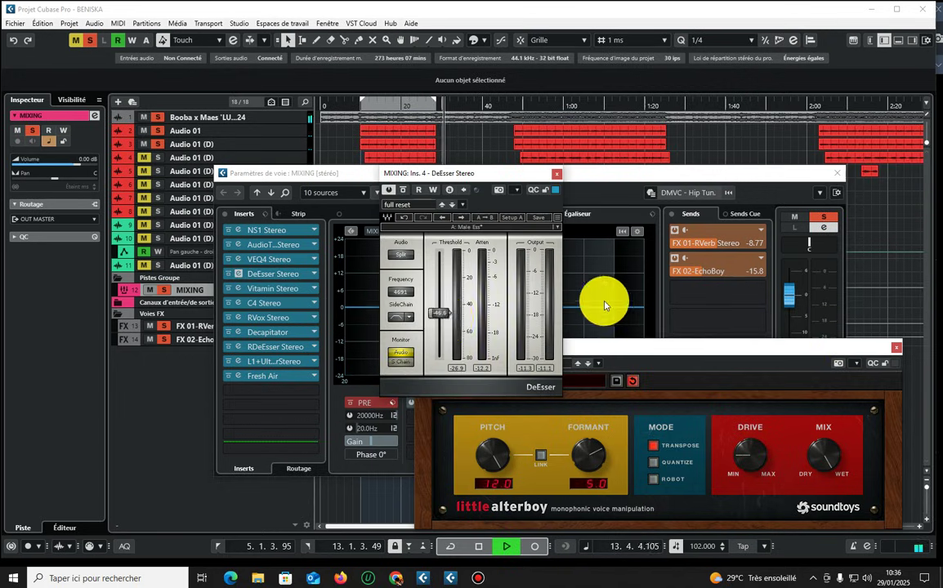
{"action": "left_click", "coordinate": [557, 173]}
Set the range of the MIXING group's RDeEsser to -12.2, replay the first verse, and close the channel settings and plug-in windows.
{"action": "left_click", "coordinate": [238, 346]}
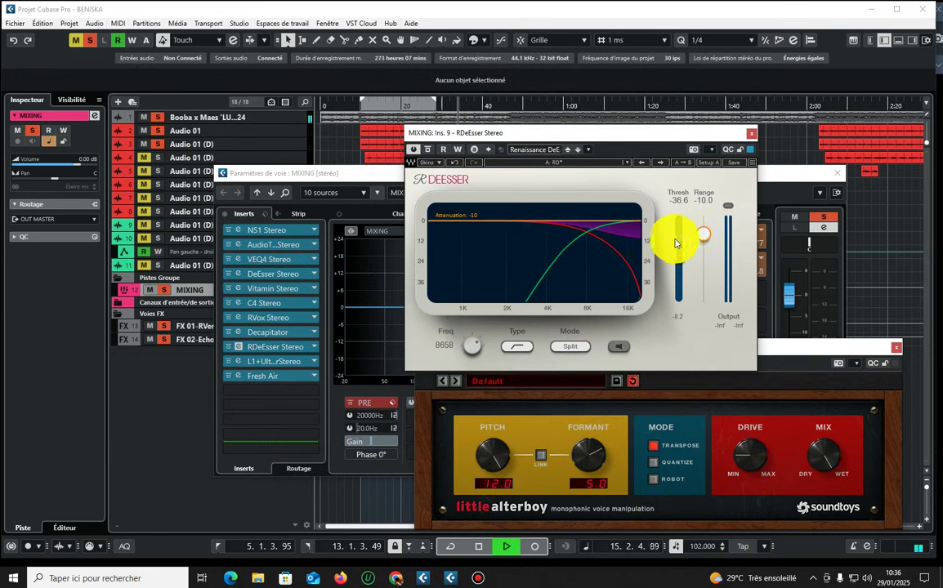
{"action": "key", "text": "space"}
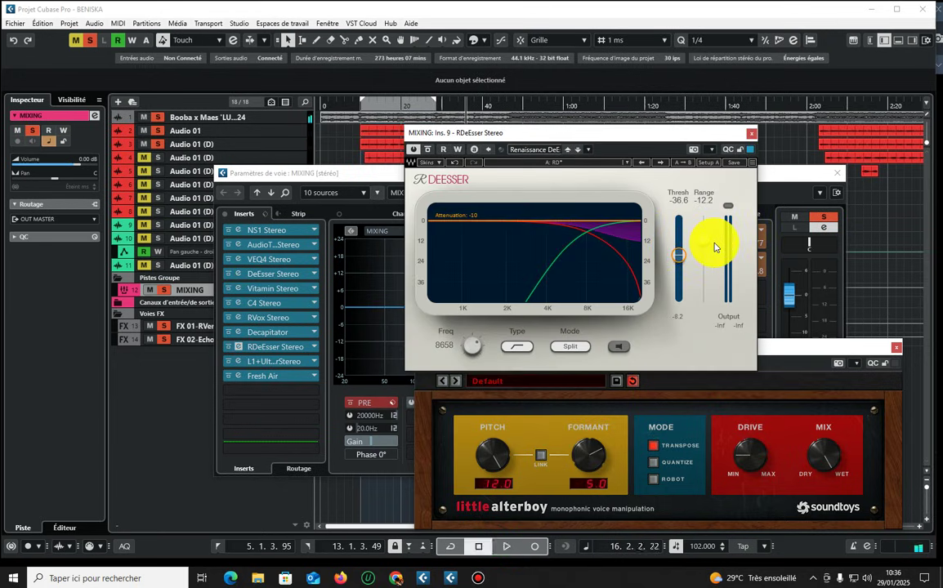
{"action": "key", "text": "space"}
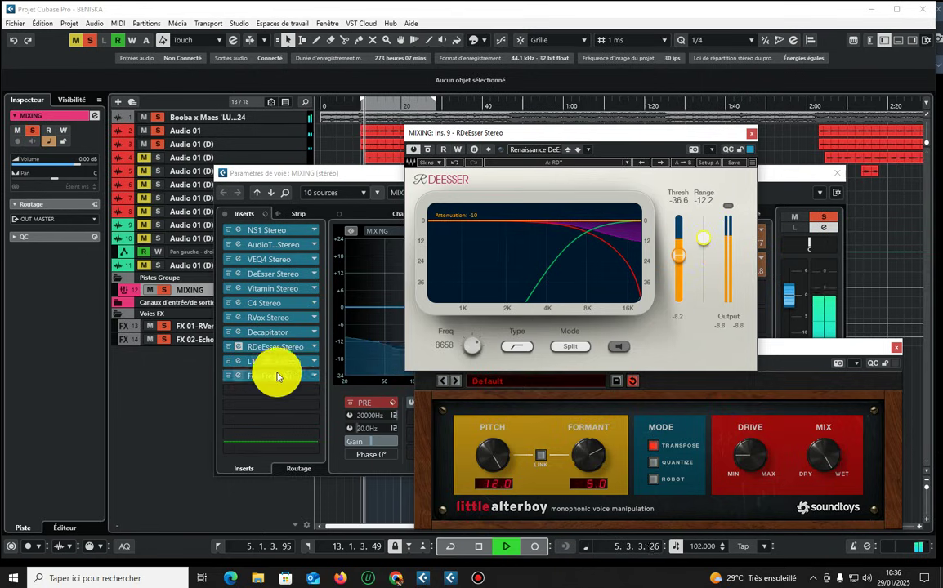
{"action": "left_click", "coordinate": [226, 211]}
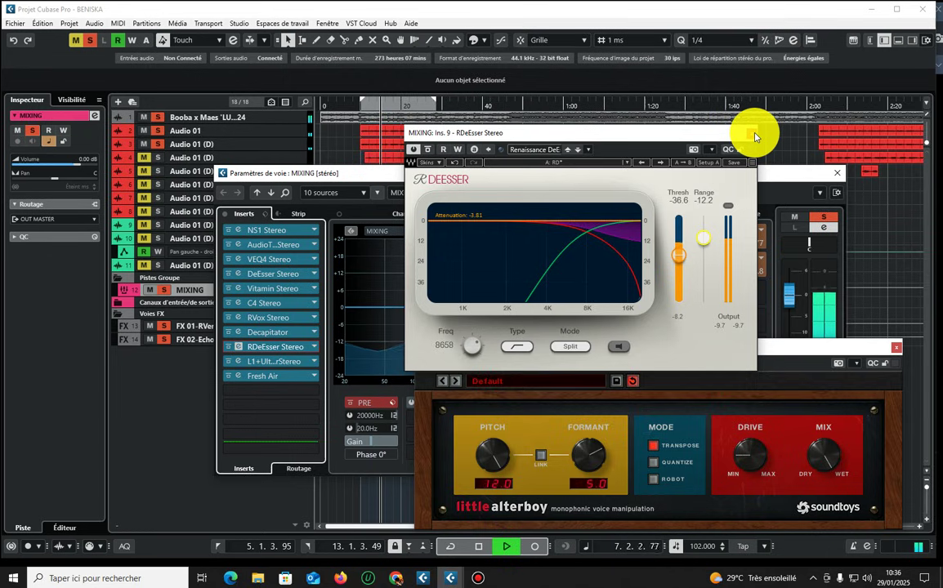
{"action": "left_click", "coordinate": [752, 134]}
{"action": "left_click", "coordinate": [837, 172]}
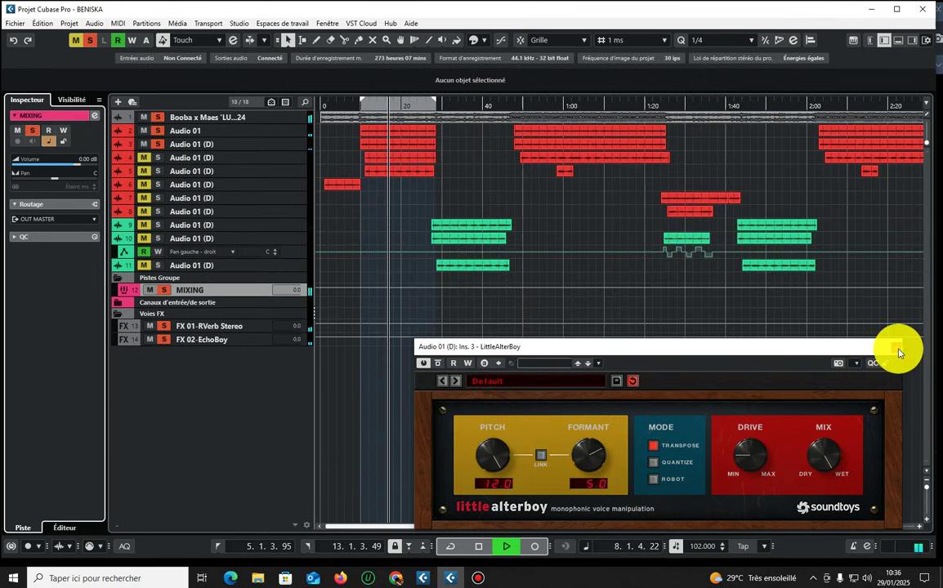
{"action": "left_click", "coordinate": [896, 347]}
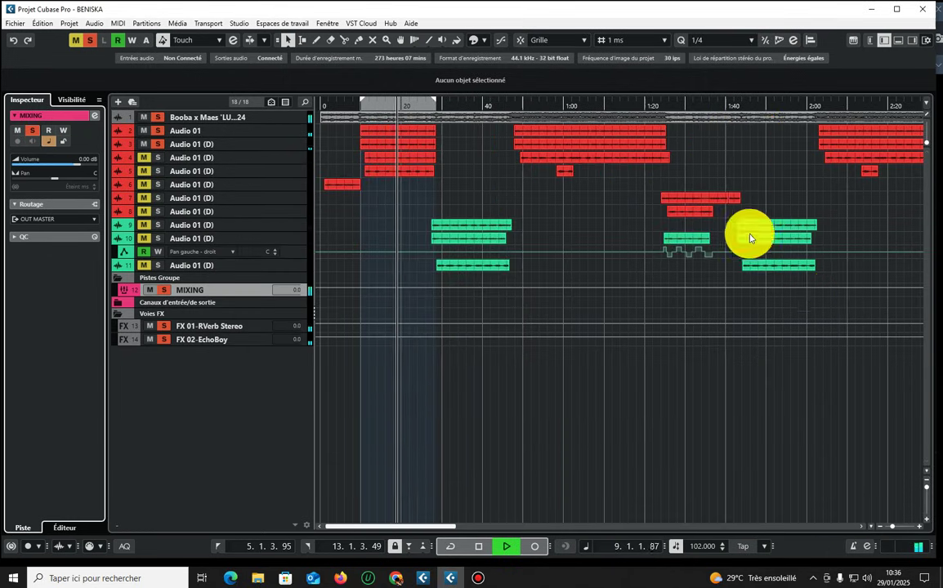
Replay the first verse and pan the duplicate vocal on track 3 to L7.
{"action": "left_click", "coordinate": [360, 104]}
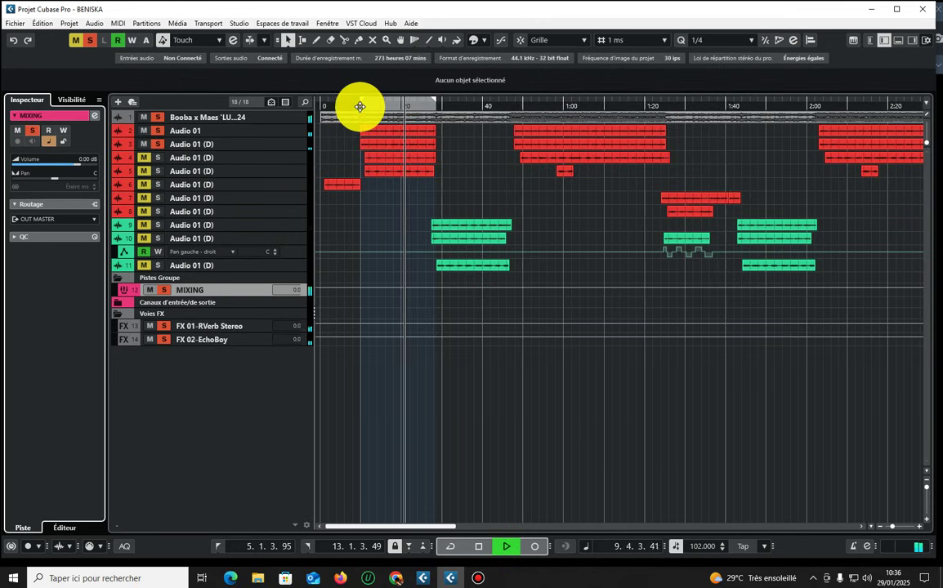
{"action": "key", "text": "space"}
{"action": "left_click", "coordinate": [295, 144]}
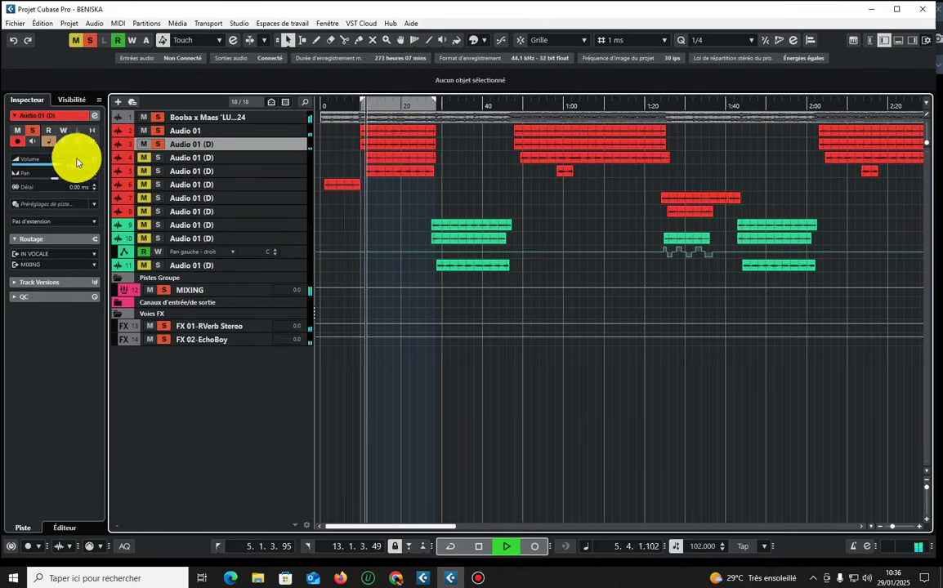
{"action": "mouse_move", "coordinate": [52, 176]}
{"action": "left_mouse_down"}
{"action": "mouse_move", "coordinate": [17, 179]}
{"action": "mouse_move", "coordinate": [79, 178]}
{"action": "mouse_move", "coordinate": [38, 179]}
{"action": "mouse_move", "coordinate": [52, 182]}
{"action": "left_mouse_up"}
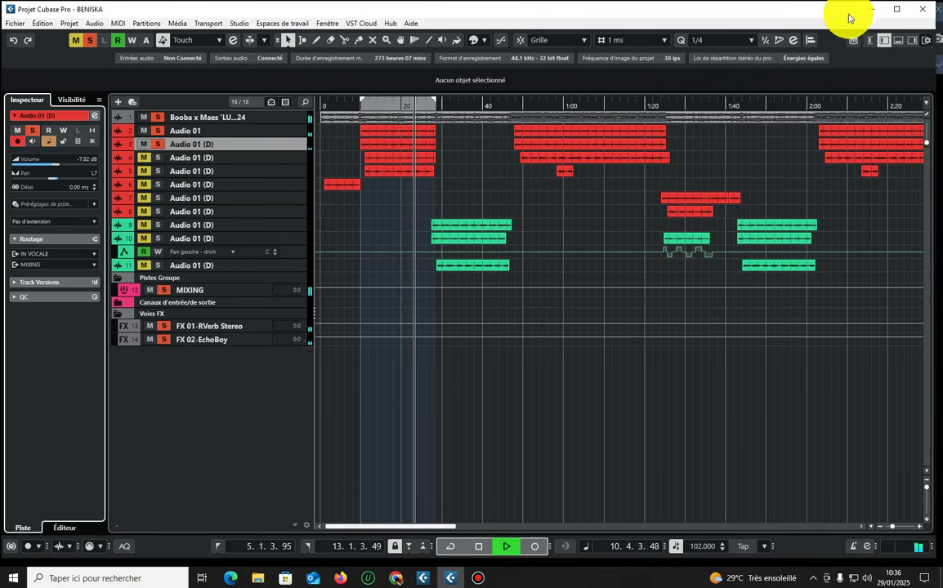
{"action": "left_click", "coordinate": [478, 578]}
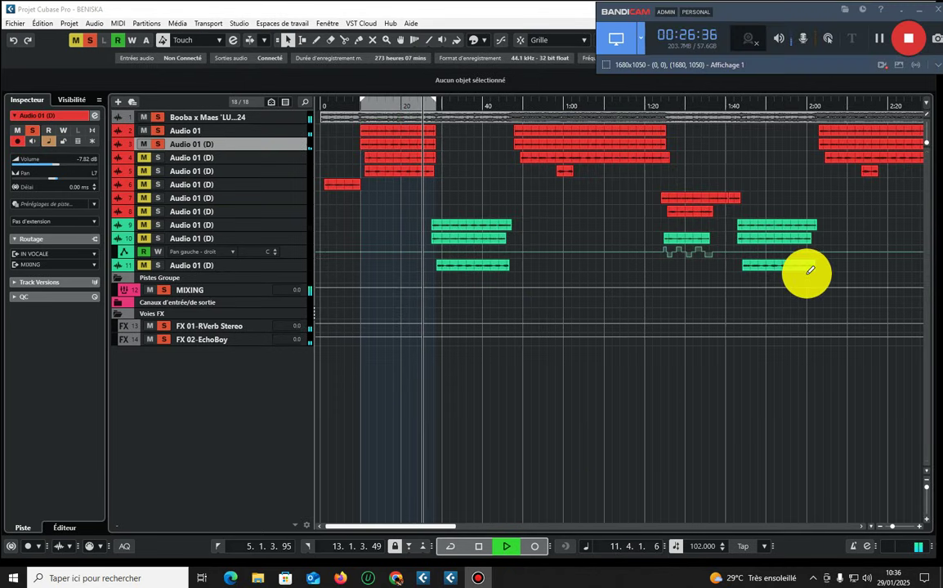